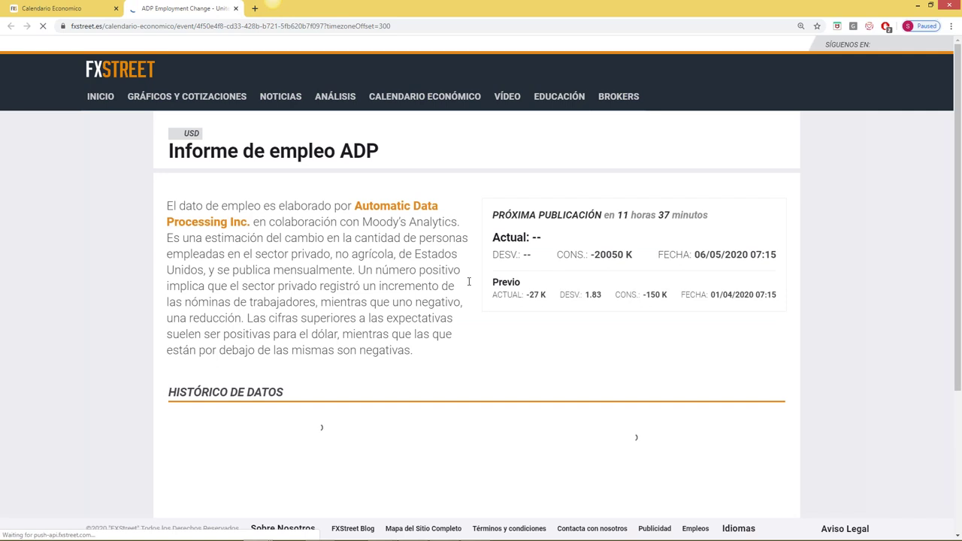
Review the historical data chart and table on the US ADP employment report page
{"action": "scroll", "coordinate": [467, 274], "scroll_direction": "down", "scroll_amount": 1}
{"action": "scroll", "coordinate": [468, 275], "scroll_direction": "down", "scroll_amount": 1}
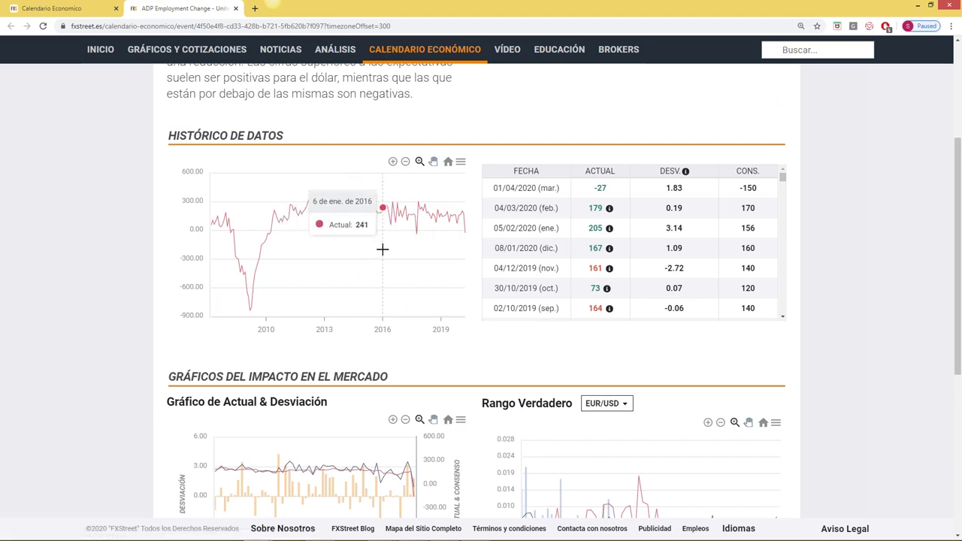
{"action": "scroll", "coordinate": [381, 248], "scroll_direction": "up", "scroll_amount": 1}
{"action": "scroll", "coordinate": [382, 248], "scroll_direction": "up", "scroll_amount": 4}
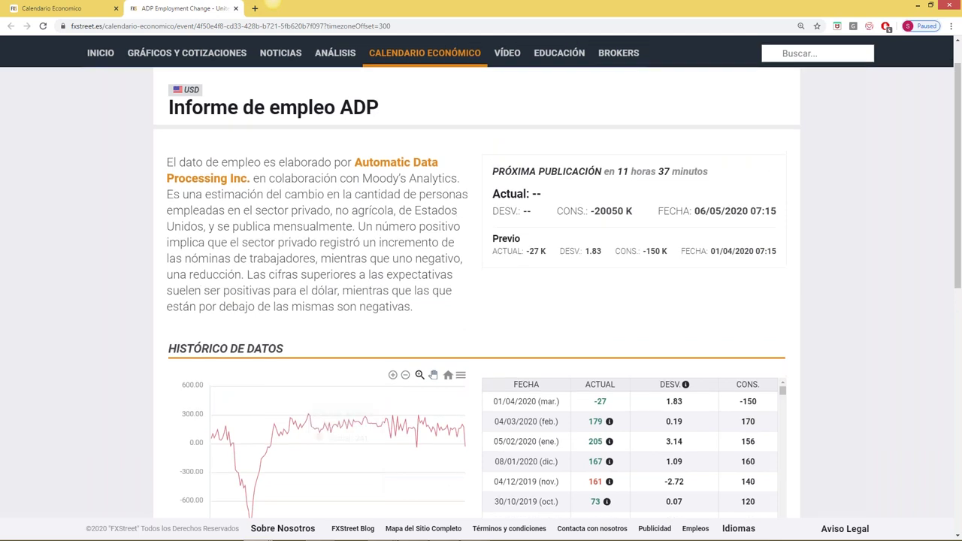
{"action": "scroll", "coordinate": [349, 338], "scroll_direction": "down", "scroll_amount": 2}
{"action": "scroll", "coordinate": [350, 338], "scroll_direction": "down", "scroll_amount": 1}
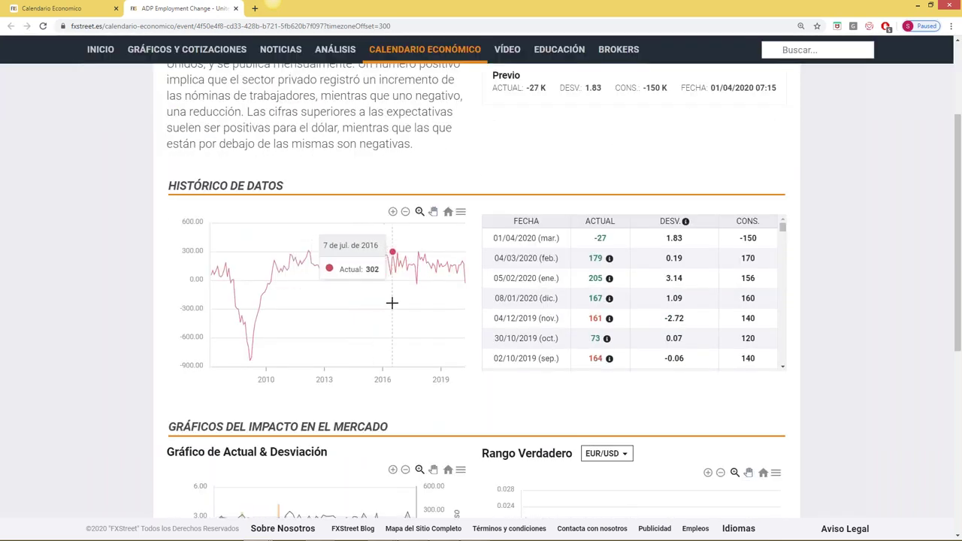
{"action": "scroll", "coordinate": [406, 296], "scroll_direction": "up", "scroll_amount": 1}
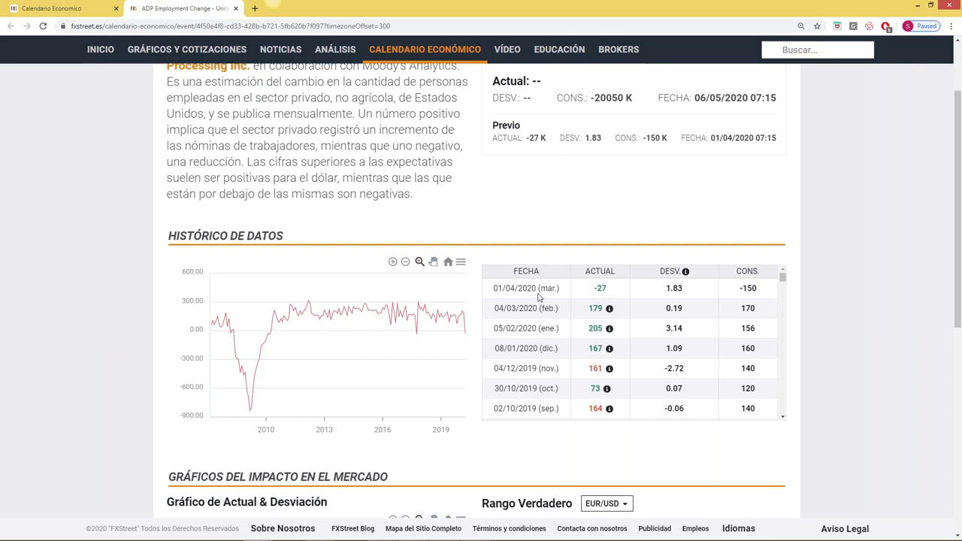
Return to the economic calendar and read the description of Wednesday's ADP employment event, collapsing it when done
{"action": "left_click", "coordinate": [52, 8]}
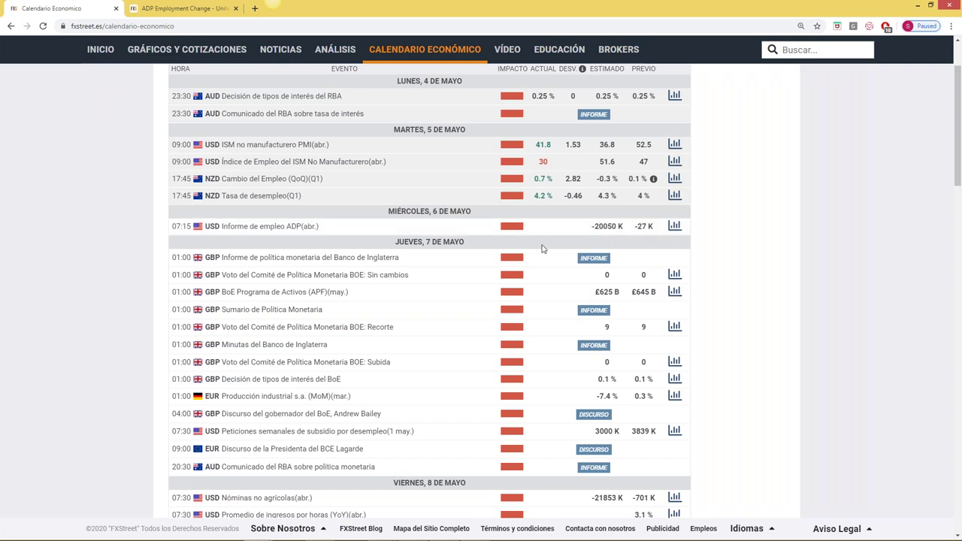
{"action": "left_click", "coordinate": [330, 227]}
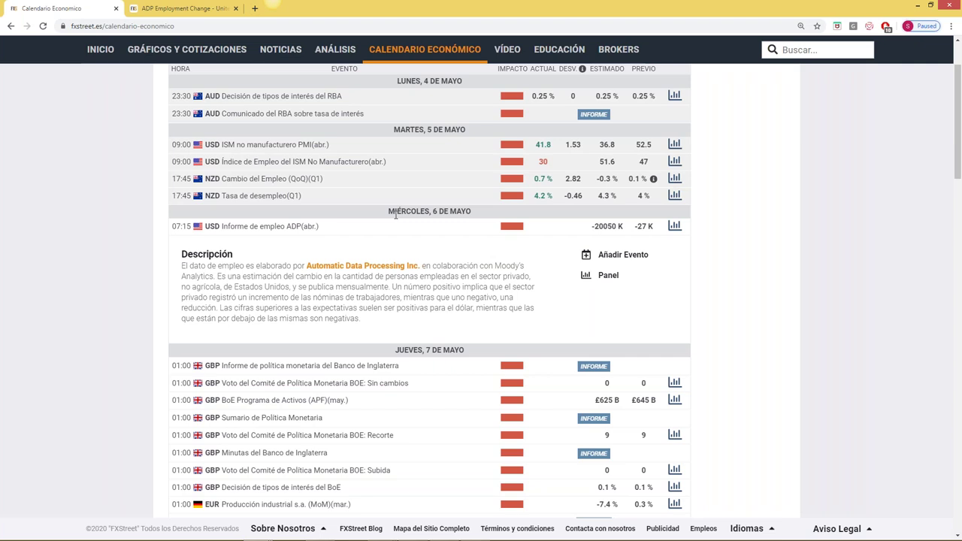
{"action": "left_click", "coordinate": [323, 229]}
Open the data page for Canada's Cambio neto en empleo event and examine its historical chart and table
{"action": "scroll", "coordinate": [393, 244], "scroll_direction": "down", "scroll_amount": 2}
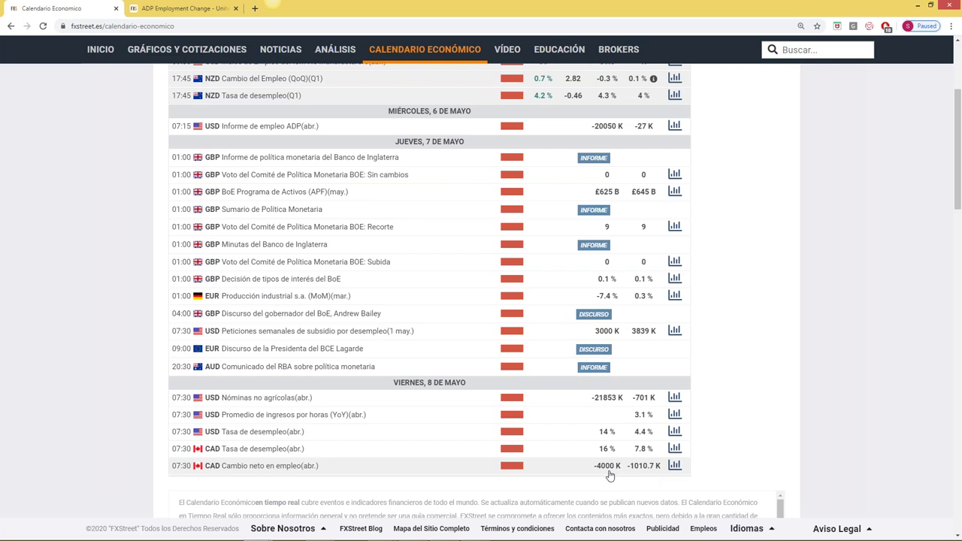
{"action": "left_click", "coordinate": [667, 466]}
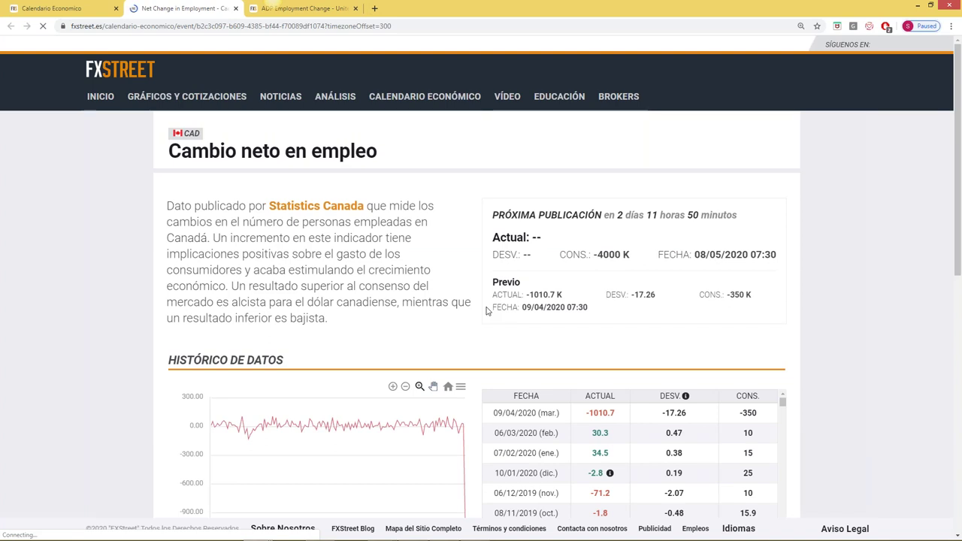
{"action": "scroll", "coordinate": [535, 314], "scroll_direction": "down", "scroll_amount": 2}
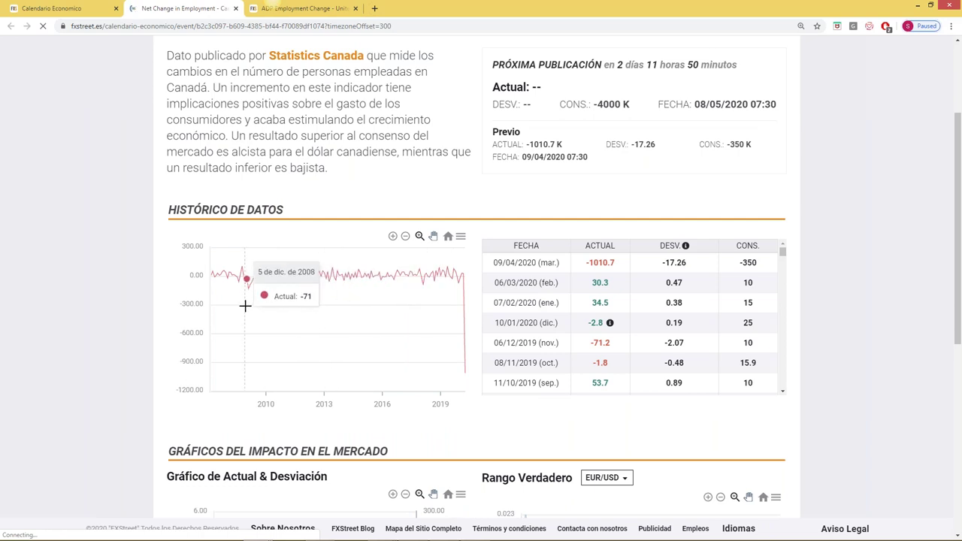
{"action": "scroll", "coordinate": [255, 305], "scroll_direction": "down", "scroll_amount": 3}
{"action": "scroll", "coordinate": [255, 305], "scroll_direction": "up", "scroll_amount": 2}
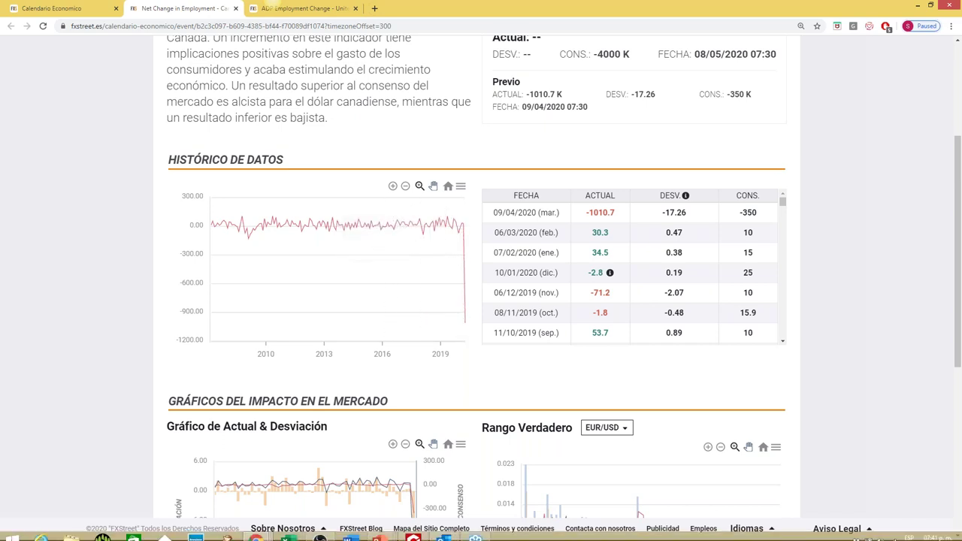
{"action": "mouse_move", "coordinate": [413, 532]}
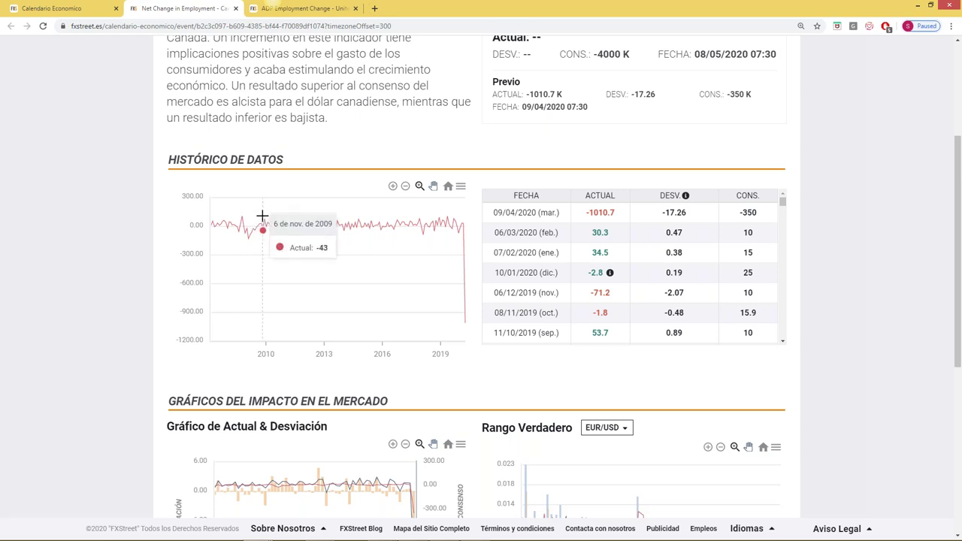
{"action": "mouse_move", "coordinate": [425, 228]}
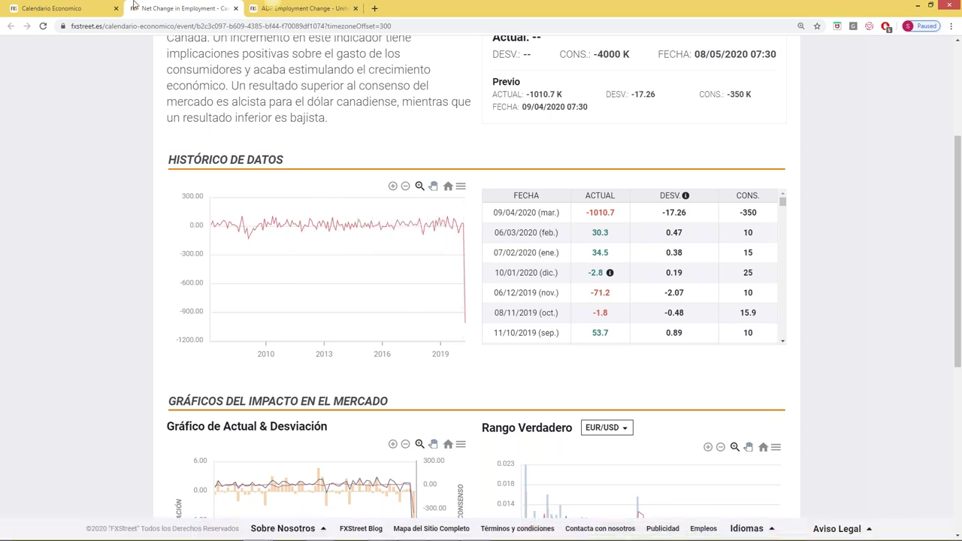
Close the Canadian employment page and read the calendar description of the USD Nóminas no agrícolas event, collapsing it when done
{"action": "key", "text": "ctrl+w"}
{"action": "scroll", "coordinate": [282, 215], "scroll_direction": "up", "scroll_amount": 1}
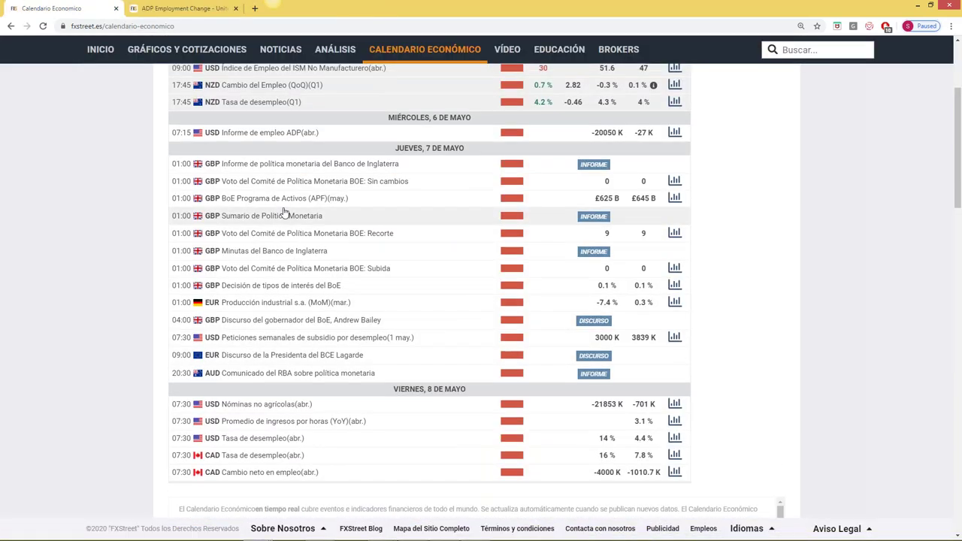
{"action": "scroll", "coordinate": [275, 238], "scroll_direction": "down", "scroll_amount": 2}
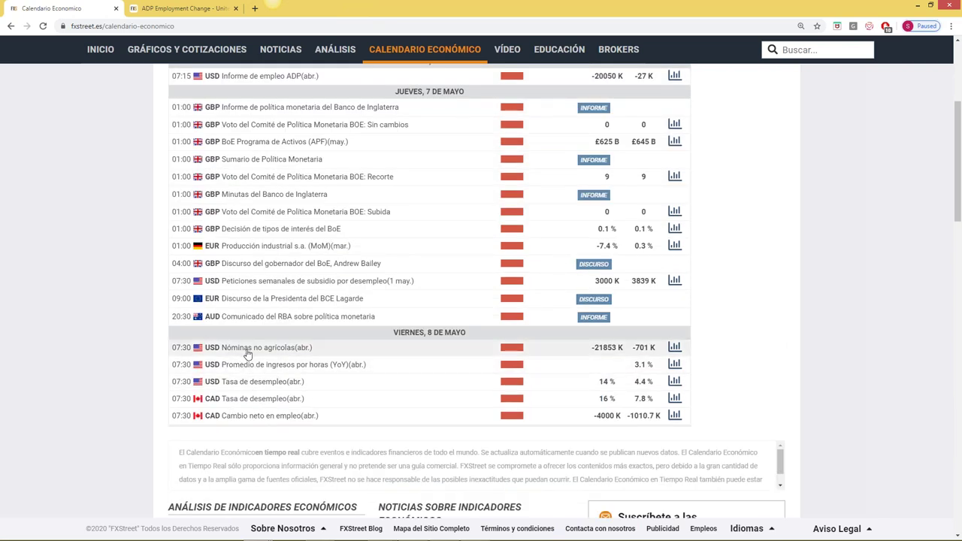
{"action": "left_click", "coordinate": [249, 352]}
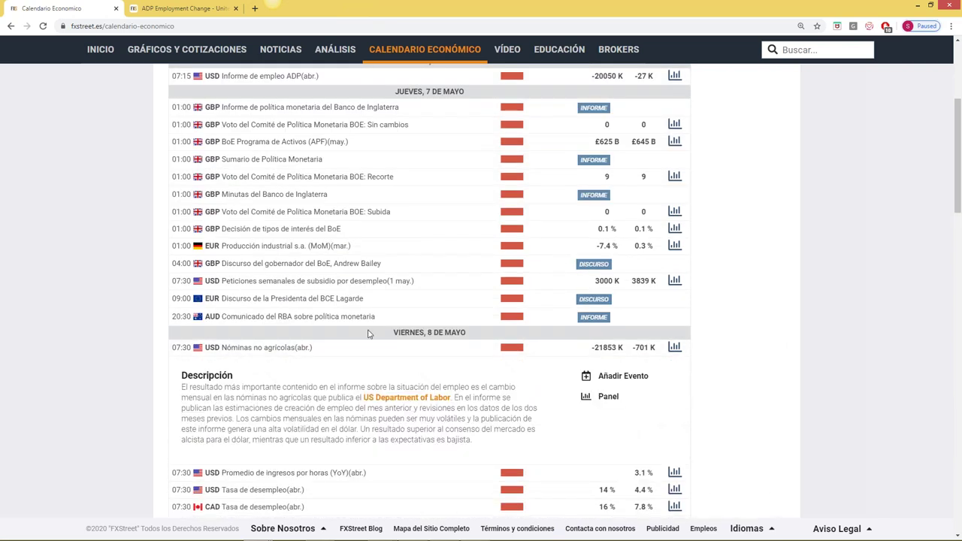
{"action": "left_click", "coordinate": [316, 349]}
Open the Nóminas no agrícolas data page and inspect its past readings and the low points on the historical chart
{"action": "left_click", "coordinate": [675, 347]}
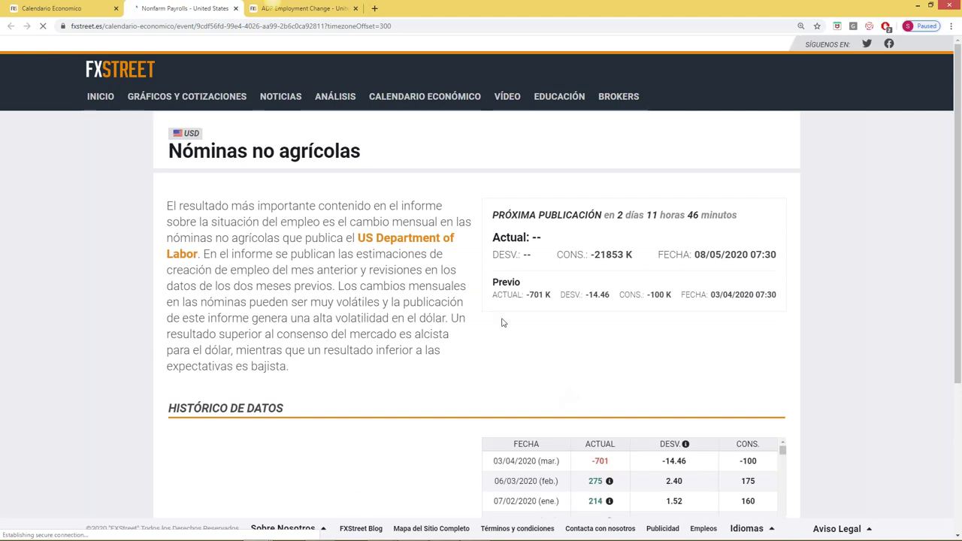
{"action": "scroll", "coordinate": [559, 391], "scroll_direction": "down", "scroll_amount": 1}
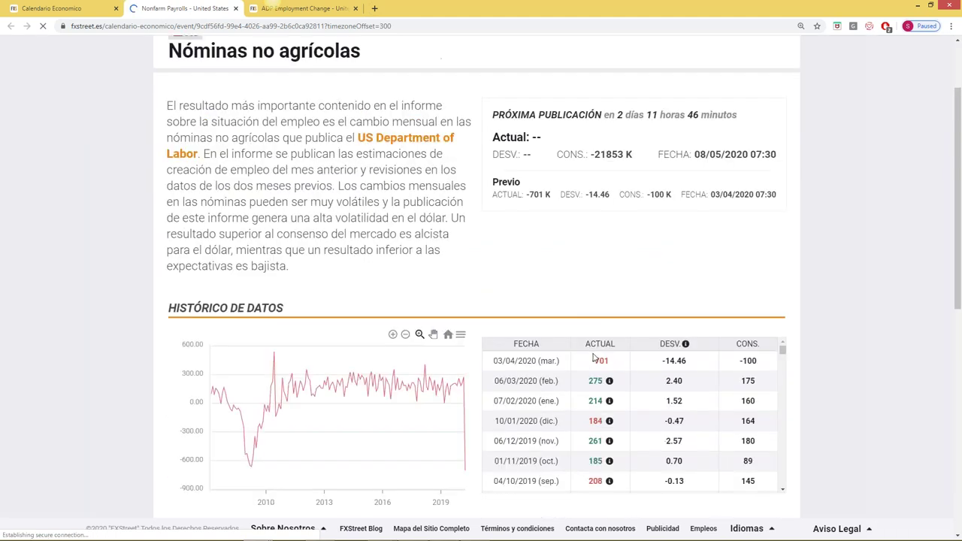
{"action": "scroll", "coordinate": [604, 357], "scroll_direction": "down", "scroll_amount": 2}
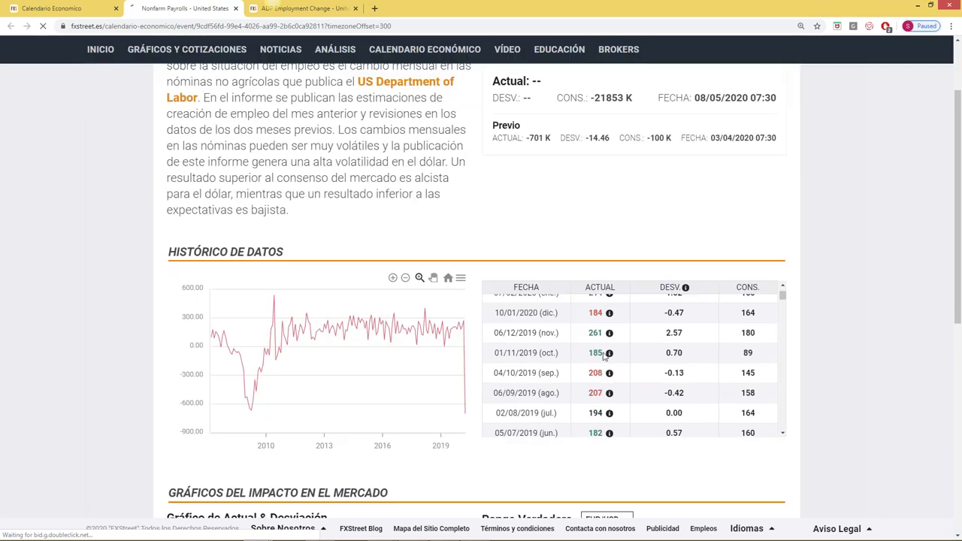
{"action": "scroll", "coordinate": [603, 356], "scroll_direction": "down", "scroll_amount": 3}
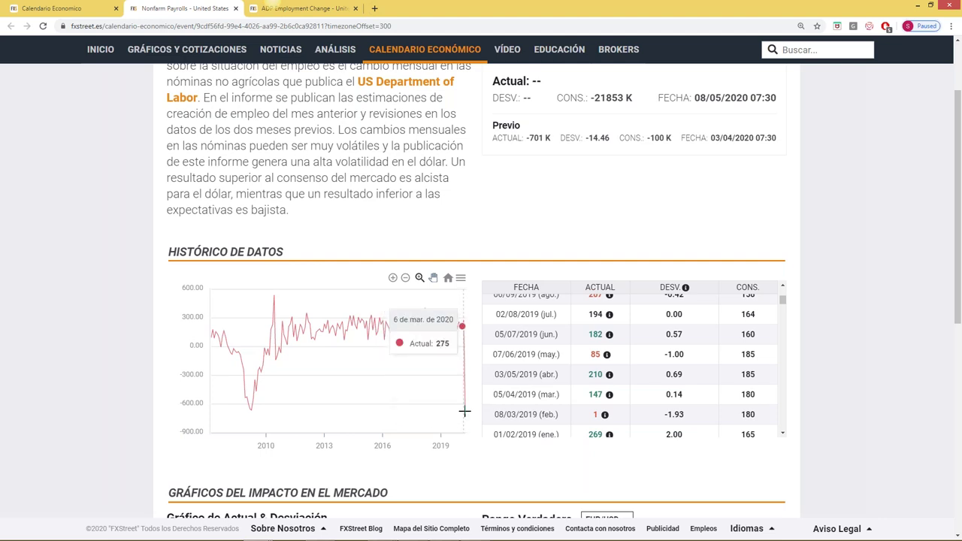
{"action": "mouse_move", "coordinate": [464, 413]}
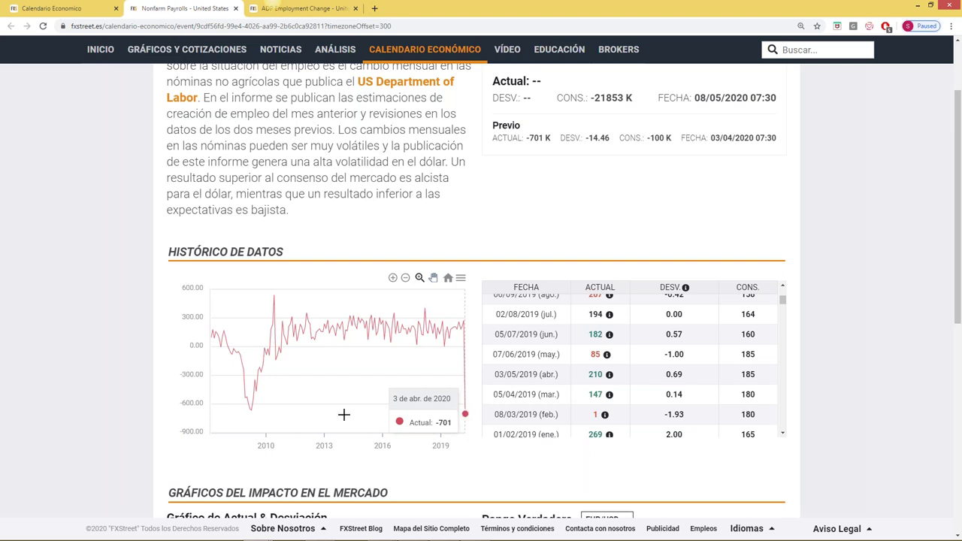
{"action": "mouse_move", "coordinate": [251, 417]}
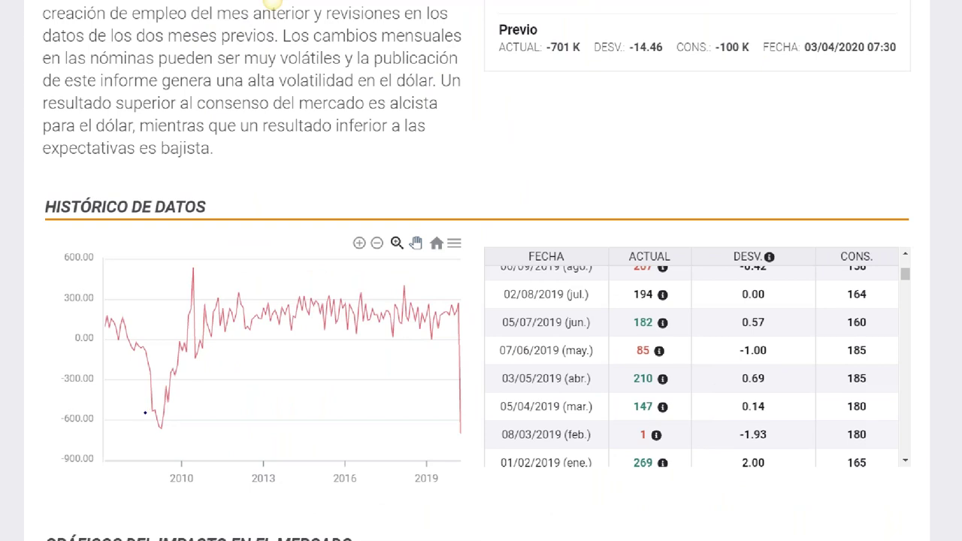
Annotate the payrolls history chart with arrows tracing the post-2009 recovery, the sideways stretch and the 2020 drop, looping the end of the drop
{"action": "mouse_move", "coordinate": [139, 434]}
{"action": "left_mouse_down"}
{"action": "mouse_move", "coordinate": [179, 259]}
{"action": "mouse_move", "coordinate": [239, 284]}
{"action": "mouse_move", "coordinate": [461, 302]}
{"action": "left_mouse_up"}
{"action": "left_click_drag", "start_coordinate": [139, 340], "coordinate": [457, 341]}
{"action": "left_click", "coordinate": [468, 264]}
{"action": "mouse_move", "coordinate": [469, 294]}
{"action": "left_mouse_down"}
{"action": "mouse_move", "coordinate": [480, 439]}
{"action": "mouse_move", "coordinate": [440, 423]}
{"action": "mouse_move", "coordinate": [459, 439]}
{"action": "mouse_move", "coordinate": [464, 426]}
{"action": "mouse_move", "coordinate": [464, 526]}
{"action": "mouse_move", "coordinate": [475, 526]}
{"action": "mouse_move", "coordinate": [438, 520]}
{"action": "left_mouse_up"}
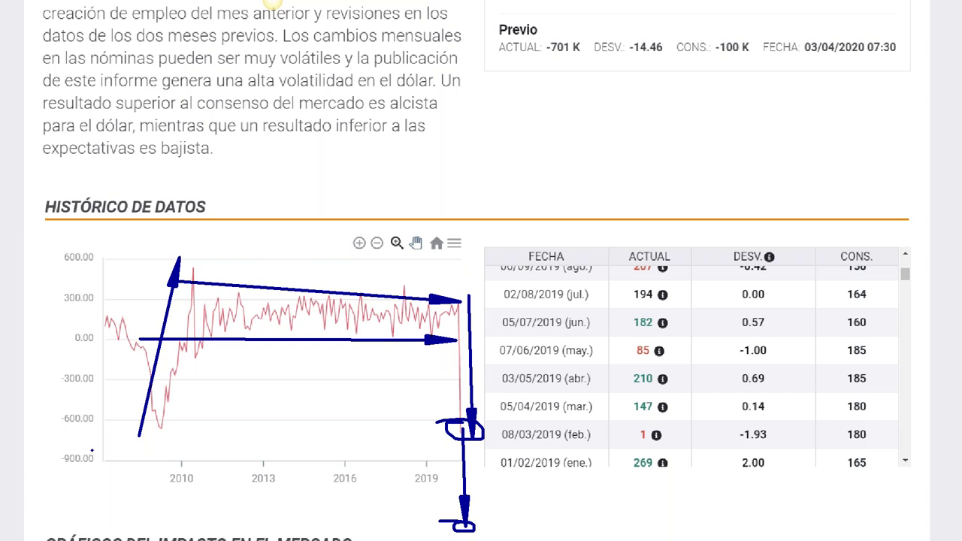
Try marking the -900 level of the payrolls history chart with an arrow and freehand loops, undoing those marks
{"action": "left_click_drag", "start_coordinate": [48, 460], "coordinate": [344, 471]}
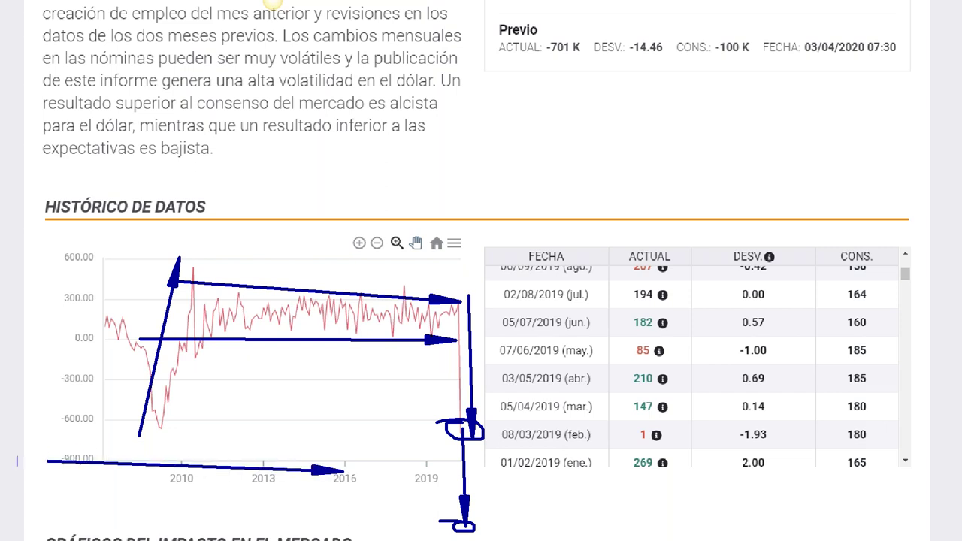
{"action": "key", "text": "ctrl+z"}
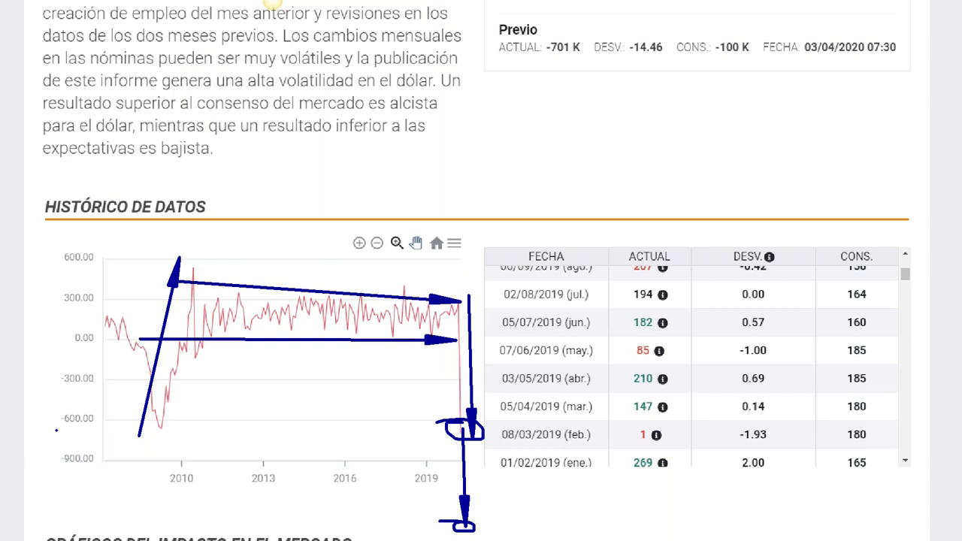
{"action": "left_click_drag", "start_coordinate": [57, 430], "coordinate": [98, 489]}
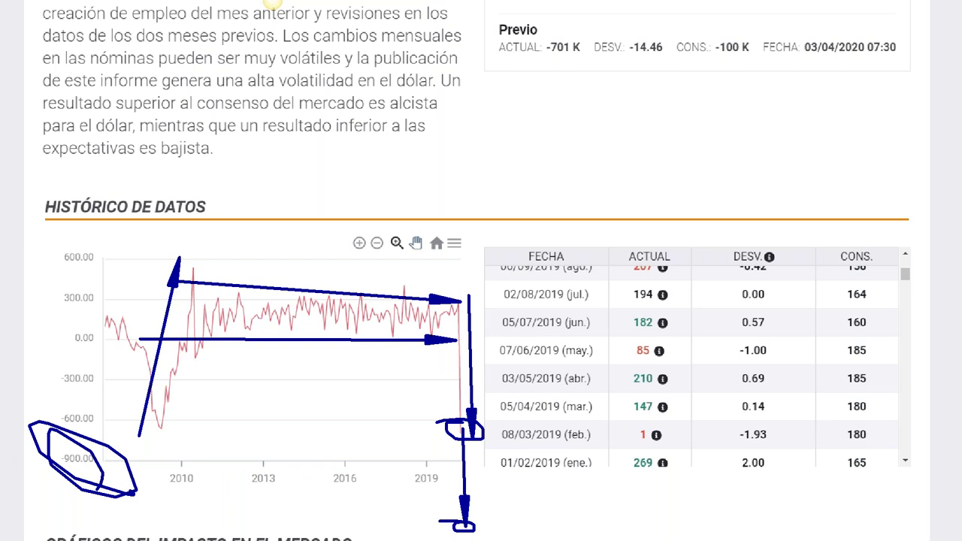
{"action": "key", "text": "ctrl+z"}
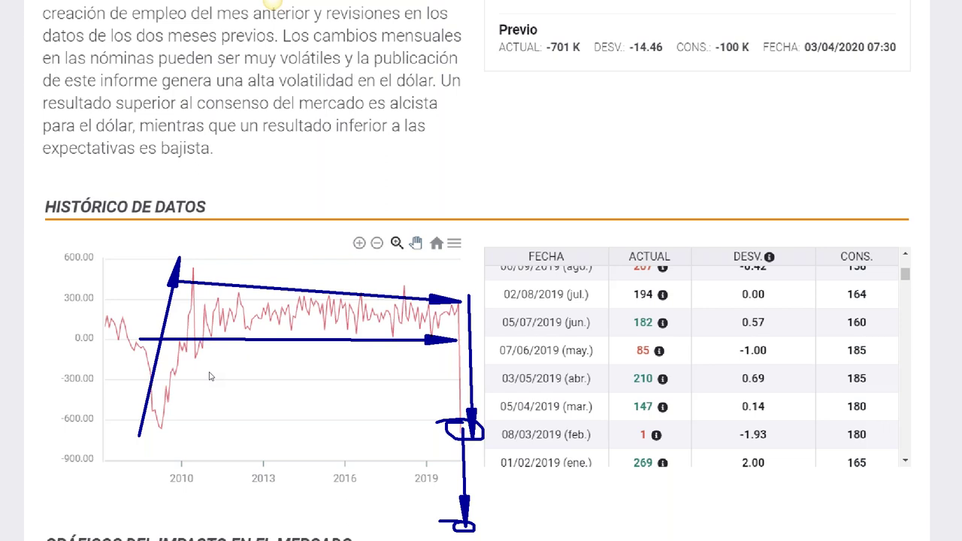
{"action": "mouse_move", "coordinate": [136, 427]}
{"action": "left_mouse_down"}
{"action": "mouse_move", "coordinate": [213, 440]}
{"action": "mouse_move", "coordinate": [241, 429]}
{"action": "left_mouse_up"}
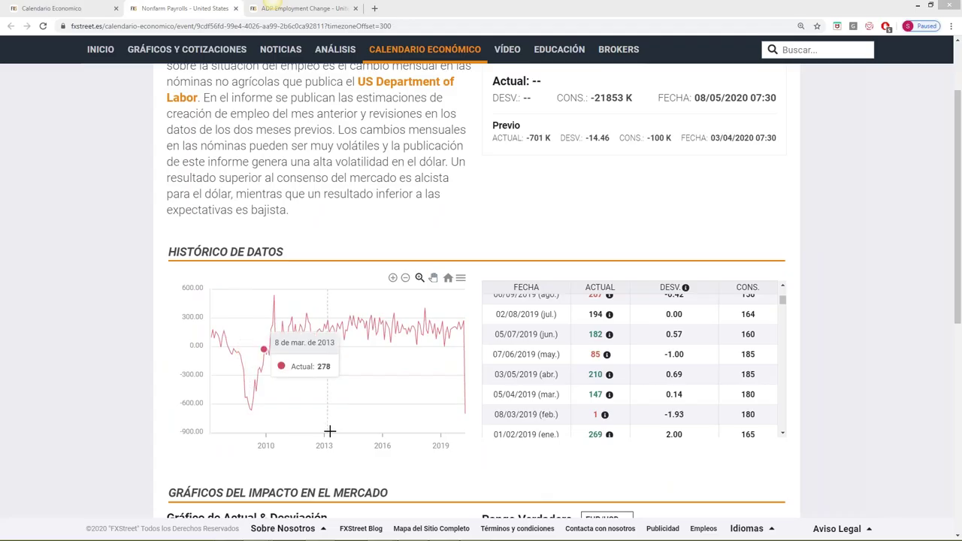
Switch to the MetaTrader trading terminal, load the 11 sp 500 profile and maximize its US500 daily chart
{"action": "mouse_move", "coordinate": [379, 534]}
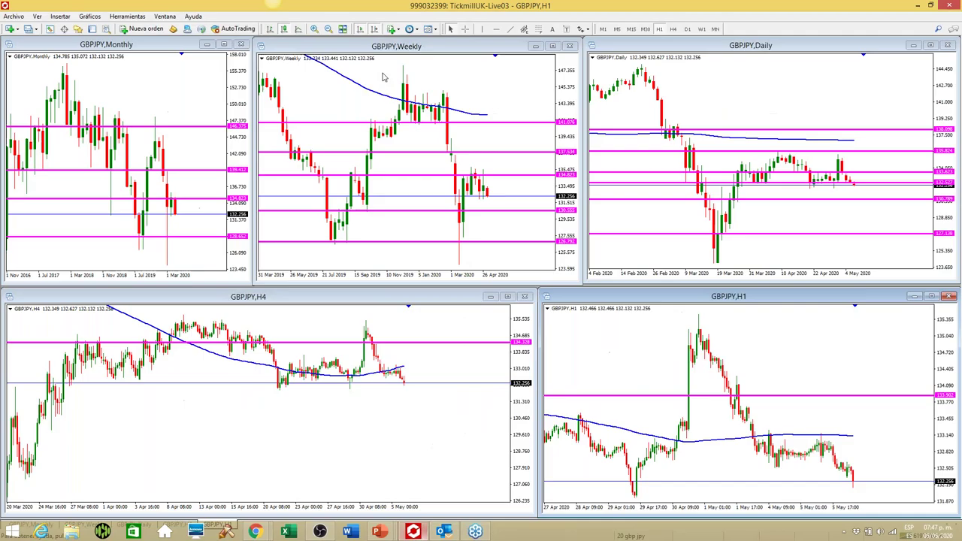
{"action": "left_click", "coordinate": [380, 532]}
{"action": "left_click", "coordinate": [644, 535]}
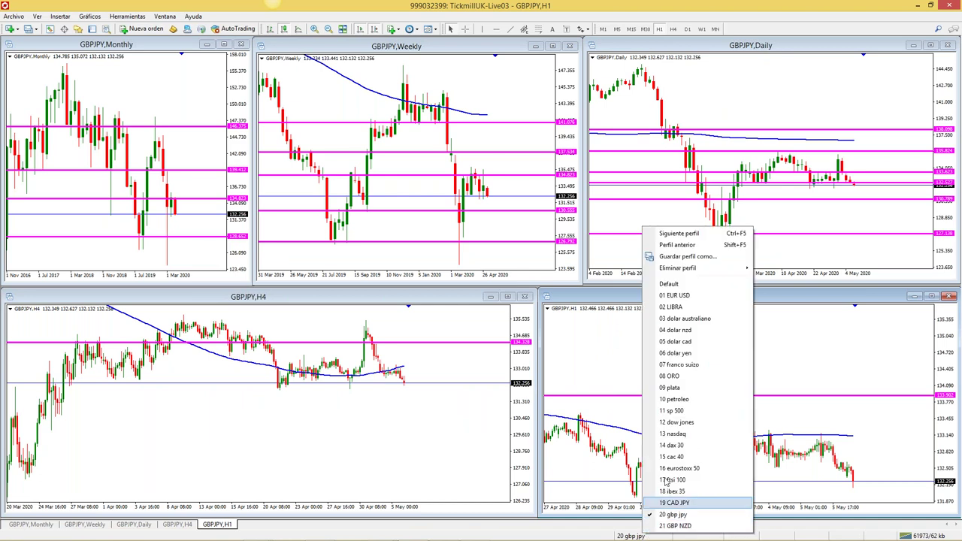
{"action": "left_click", "coordinate": [683, 415]}
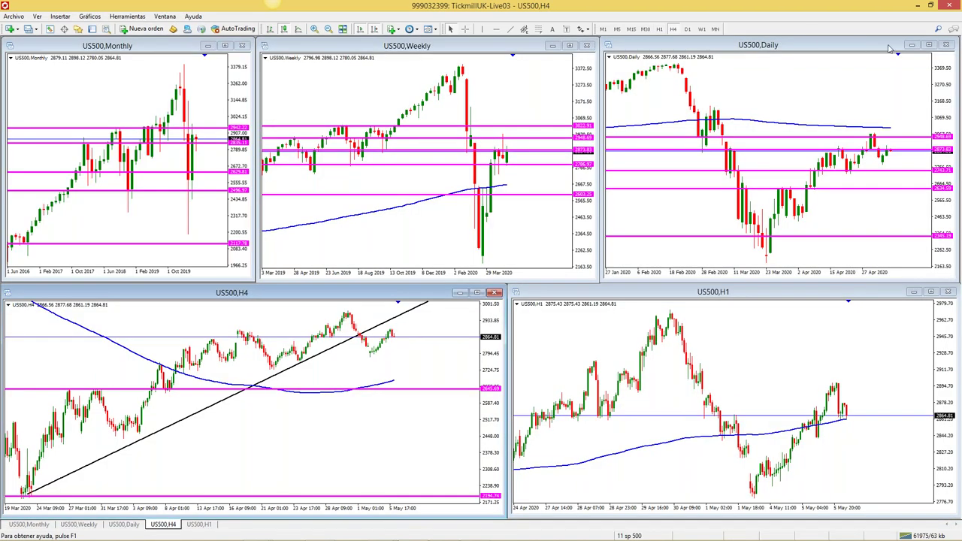
{"action": "left_click", "coordinate": [929, 46]}
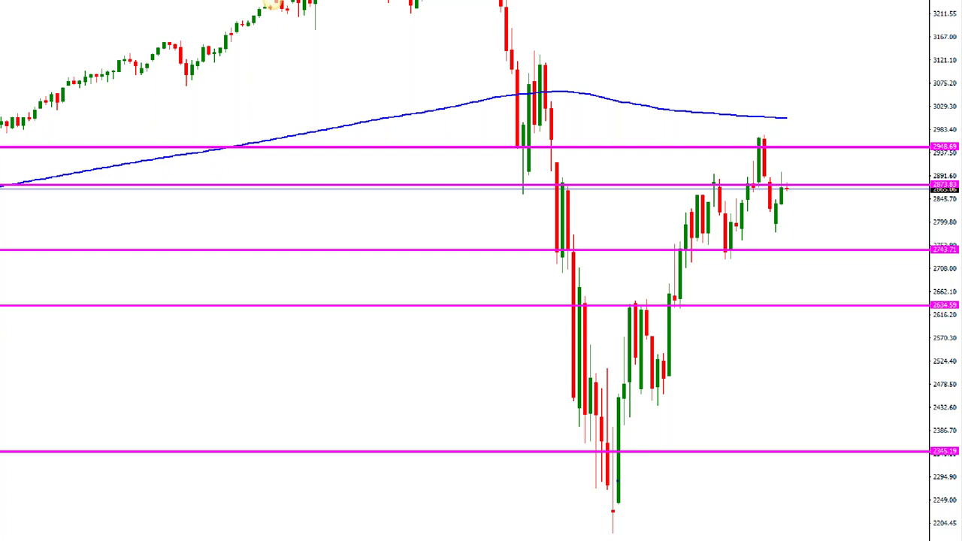
Mark the rebound from the March 2020 low with an arrow and a loop beside the latest candles, and remove both marks
{"action": "left_click_drag", "start_coordinate": [847, 152], "coordinate": [807, 145]}
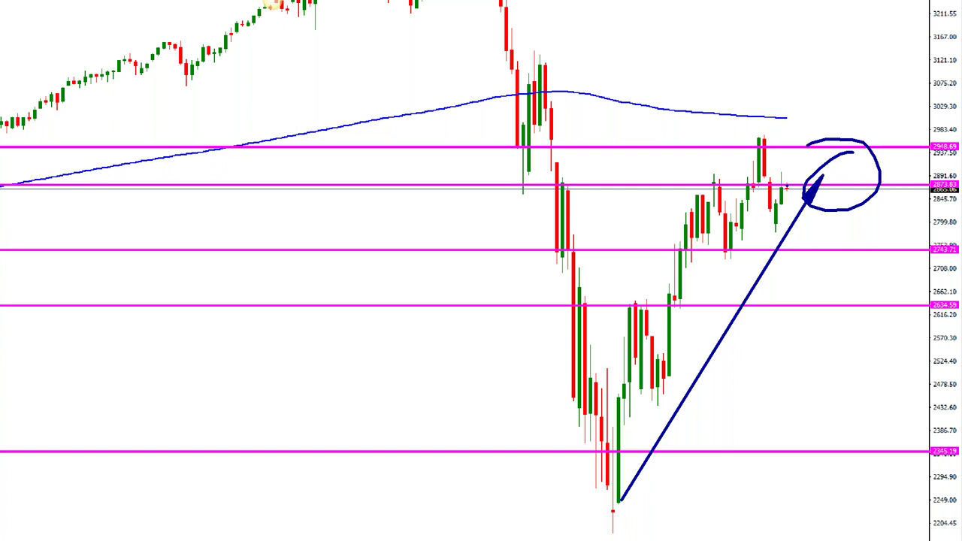
{"action": "key", "text": "ctrl+z"}
{"action": "key", "text": "ctrl+z"}
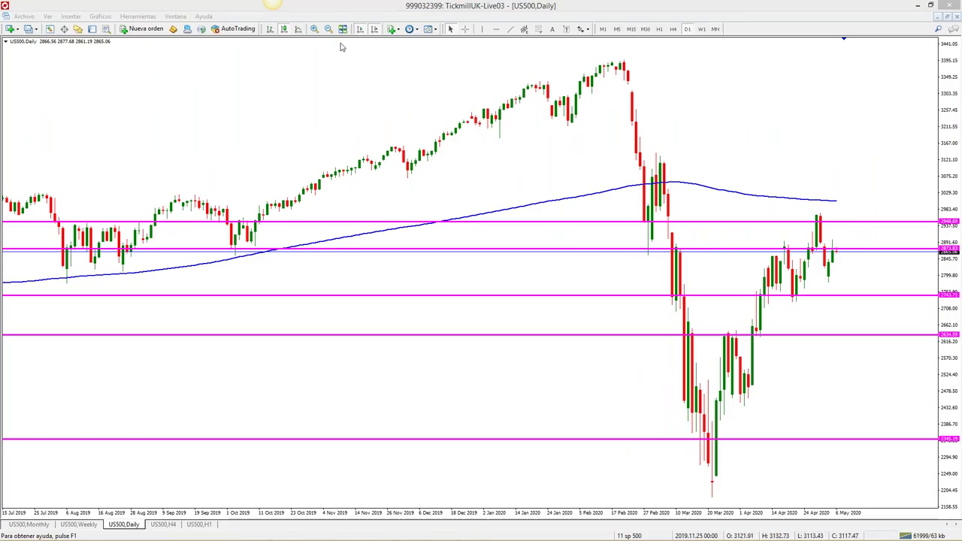
Enlarge the candles of the US500 daily chart and show its one-click trading panel
{"action": "left_click", "coordinate": [314, 28]}
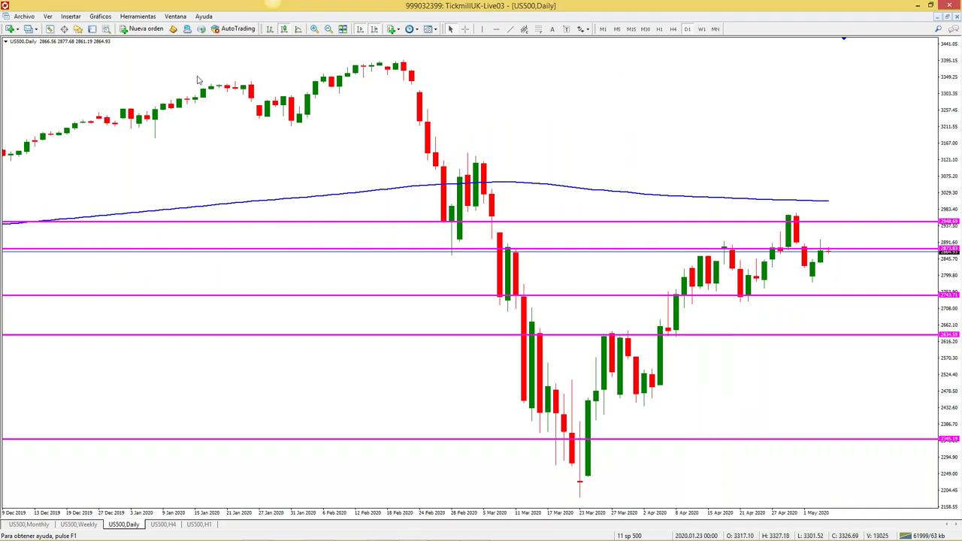
{"action": "left_click", "coordinate": [5, 43]}
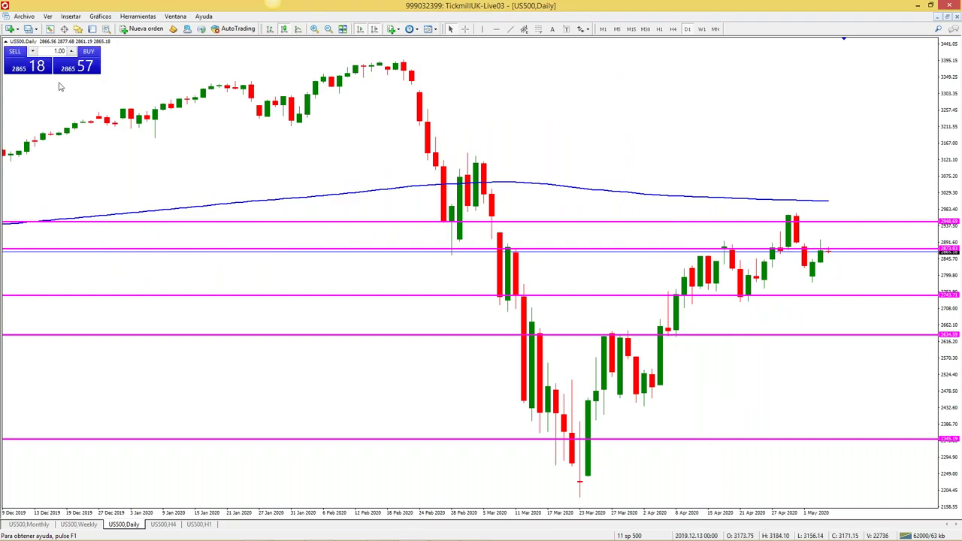
Try trade volumes of 8.00 and 5.00 in the one-click trading panel of the US500 daily chart
{"action": "left_click", "coordinate": [72, 50]}
{"action": "left_click", "coordinate": [72, 49]}
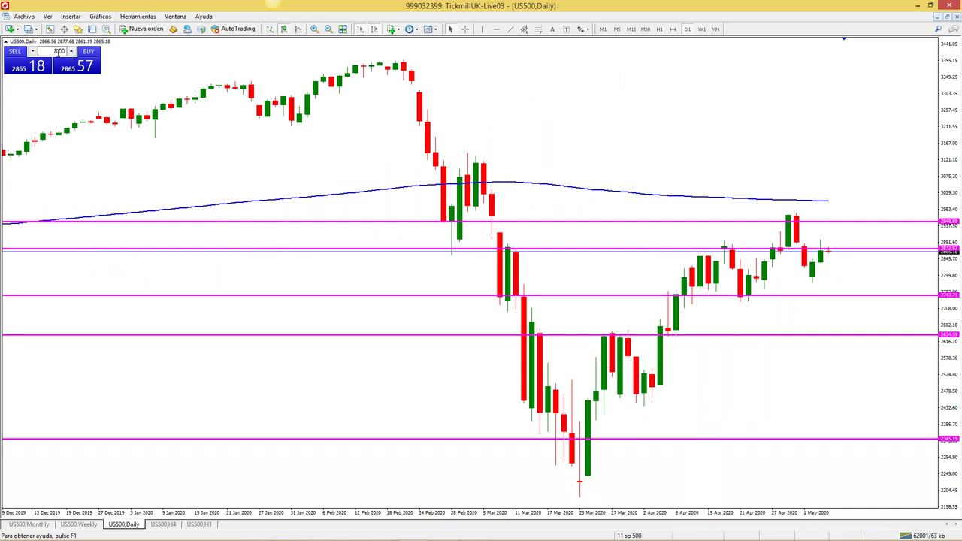
{"action": "type", "text": "5"}
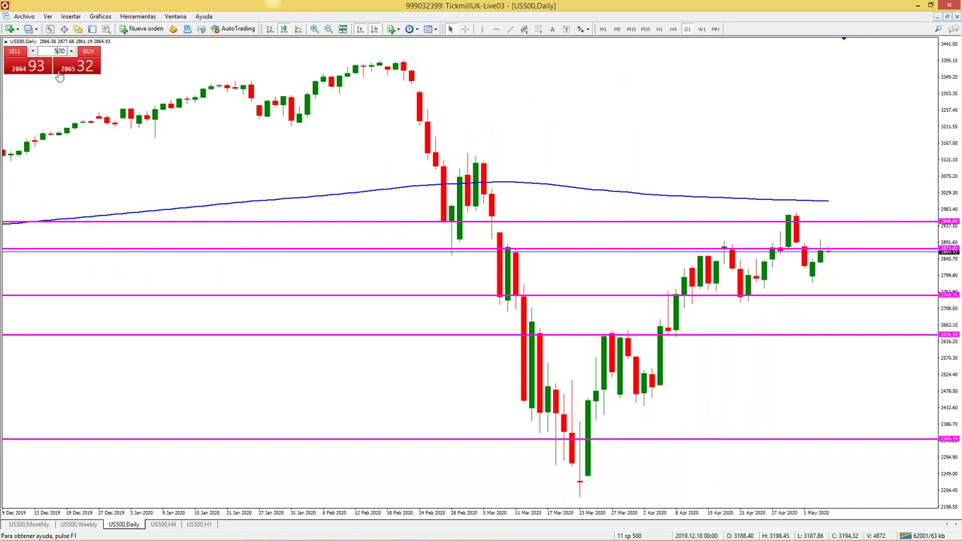
{"action": "type", "text": "0"}
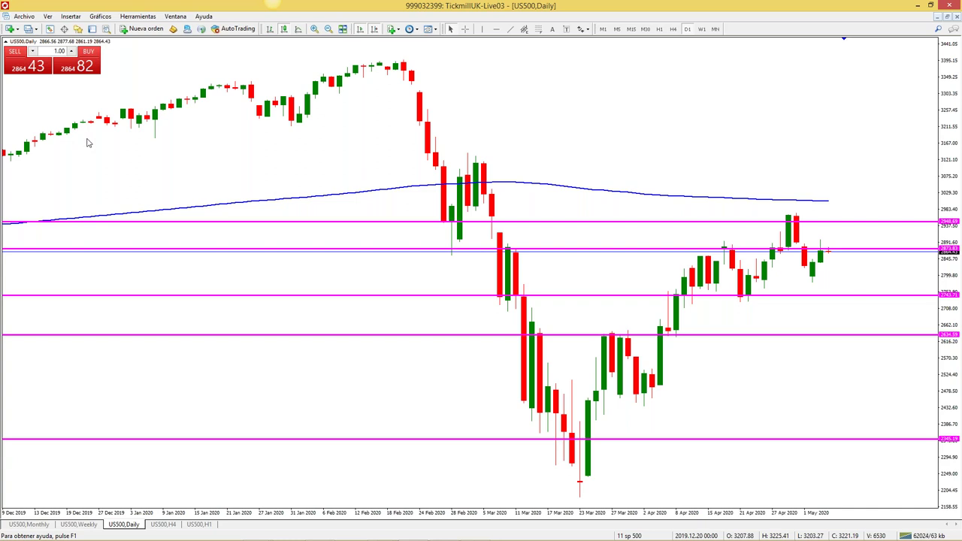
Return the US500 daily chart to the tiled layout with smaller candles and hide its one-click trading panel
{"action": "left_click", "coordinate": [328, 28]}
{"action": "left_click", "coordinate": [946, 16]}
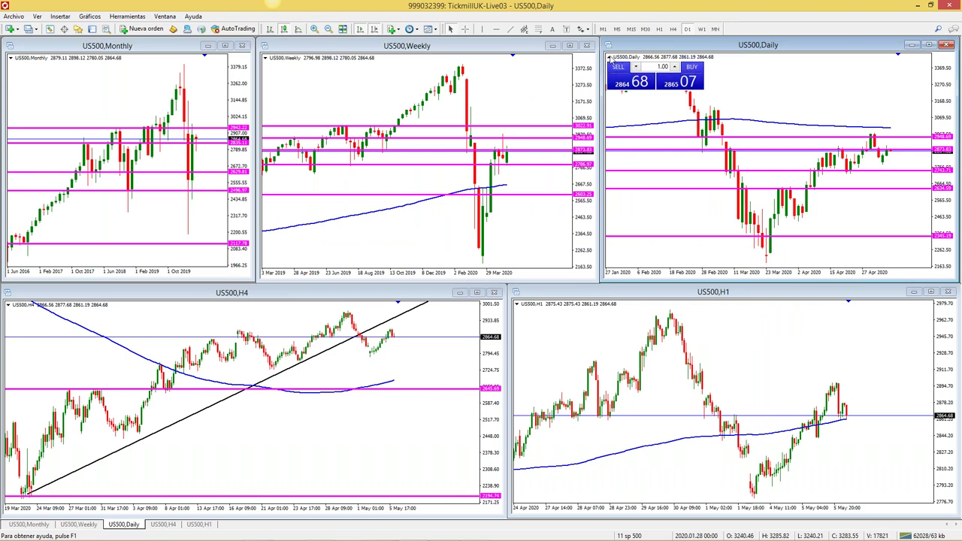
{"action": "left_click", "coordinate": [610, 59]}
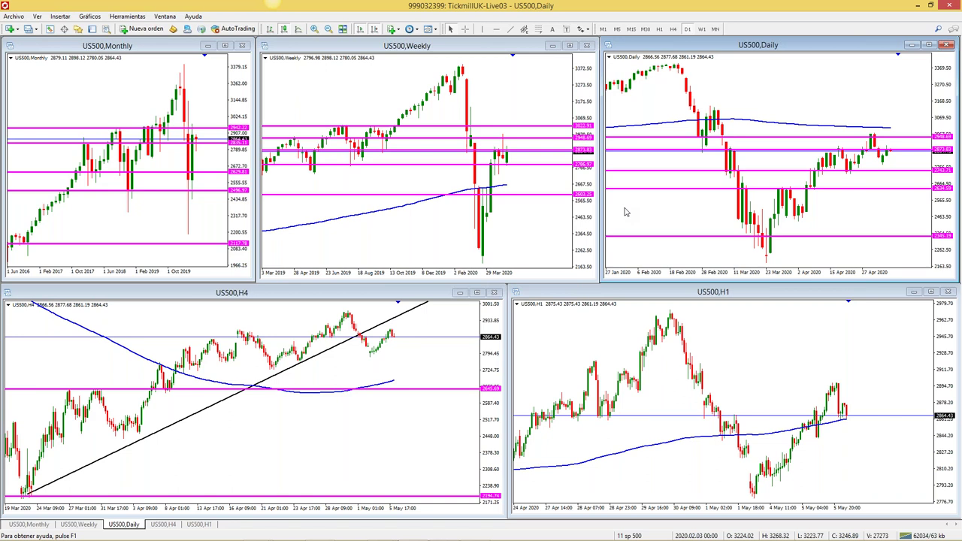
Load the 01 EUR USD profile, view its EURUSD H1 chart at full size and return to the tiled layout
{"action": "left_click", "coordinate": [645, 535]}
{"action": "left_click", "coordinate": [693, 298]}
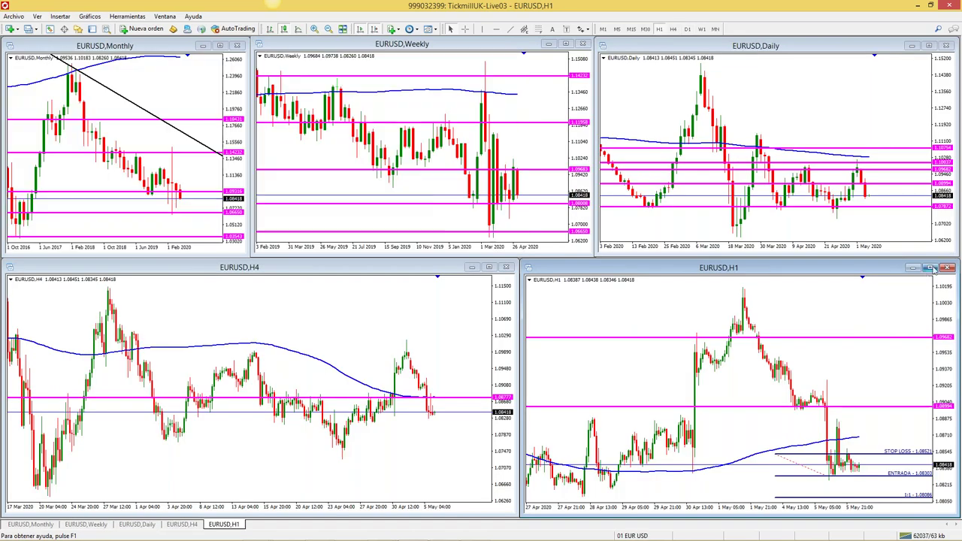
{"action": "left_click", "coordinate": [931, 268]}
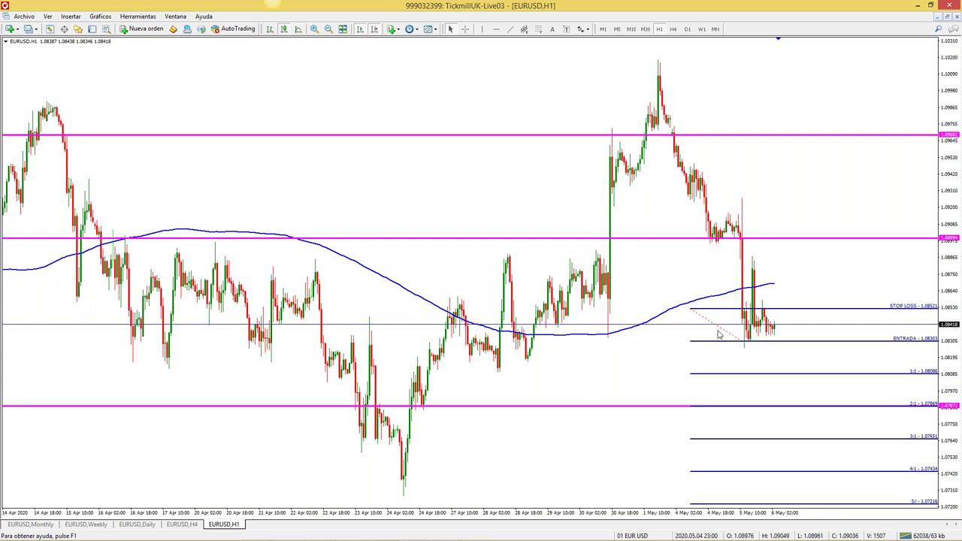
{"action": "left_click", "coordinate": [947, 16]}
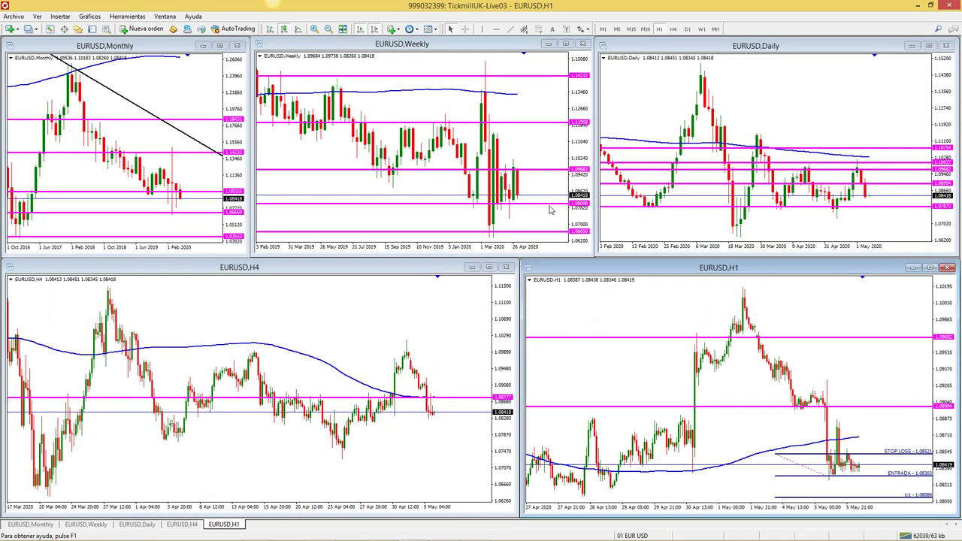
Maximize the EURUSD H4 chart, switch it to the H1 timeframe and enlarge its candles
{"action": "left_click", "coordinate": [489, 268]}
{"action": "left_click", "coordinate": [660, 28]}
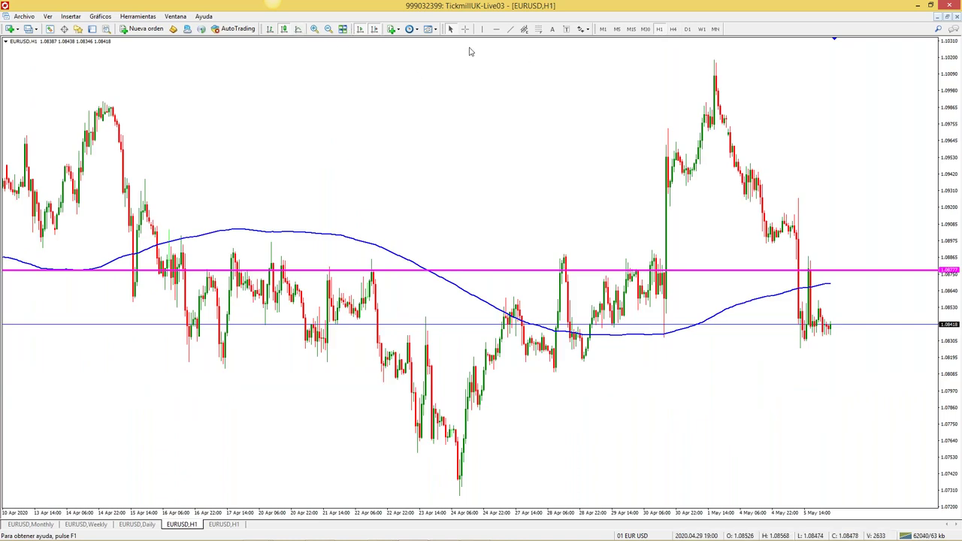
{"action": "left_click", "coordinate": [314, 29]}
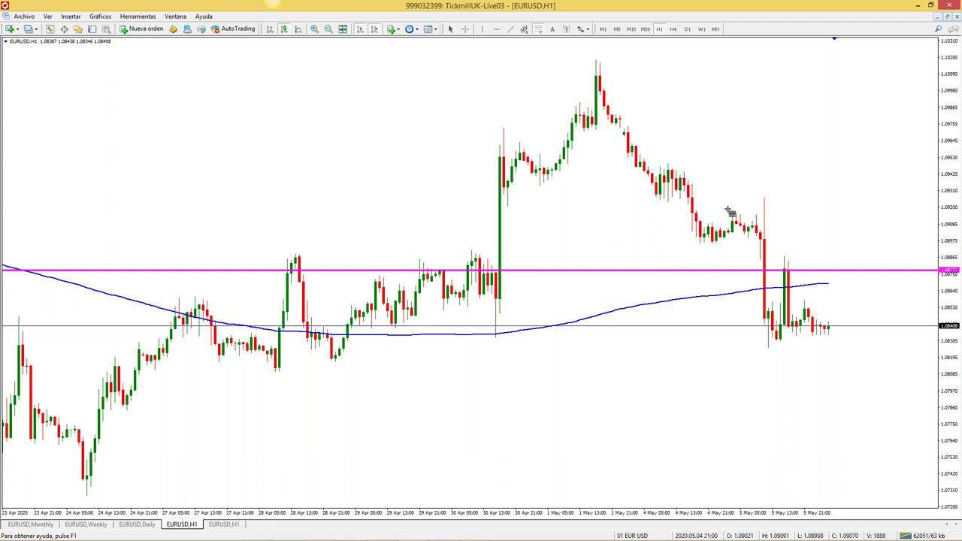
Try an upward Fibonacci risk-reward projection with the entry at about 1.0916 and the stop loss at about 1.0897, and remove it
{"action": "left_click_drag", "start_coordinate": [733, 212], "coordinate": [640, 243]}
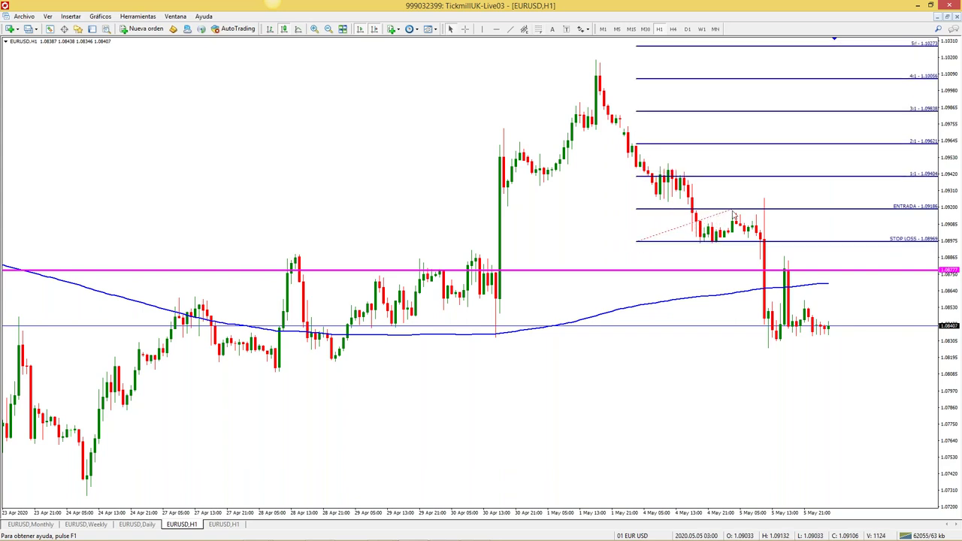
{"action": "left_click_drag", "start_coordinate": [733, 209], "coordinate": [733, 216]}
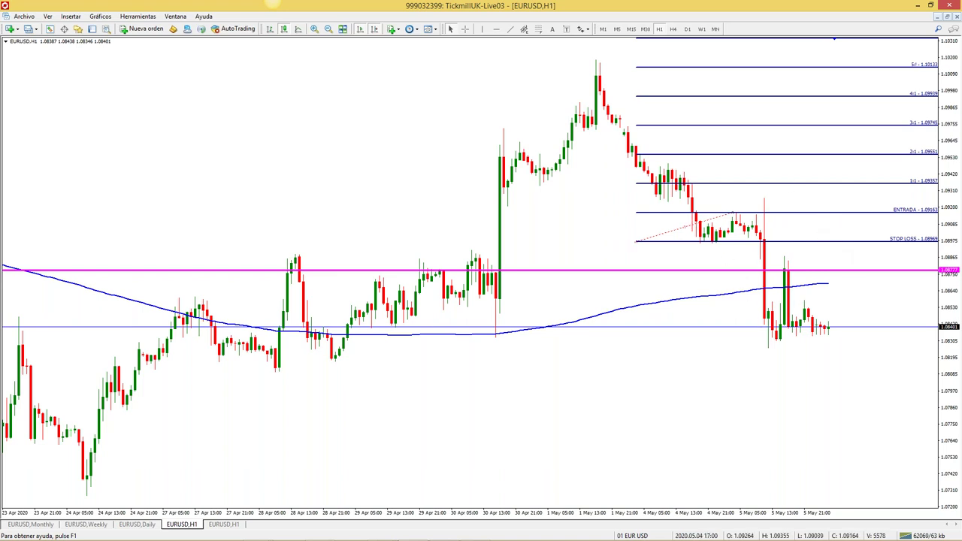
{"action": "key", "text": "BackSpace"}
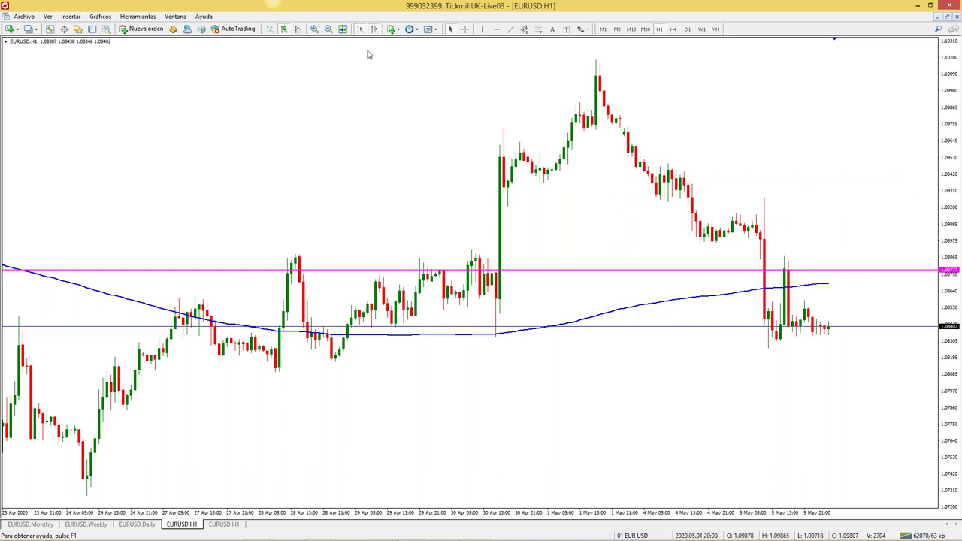
Try a downward Fibonacci risk-reward projection with the entry at about 1.0895 and the stop loss at about 1.0913, and remove it
{"action": "left_click", "coordinate": [538, 30]}
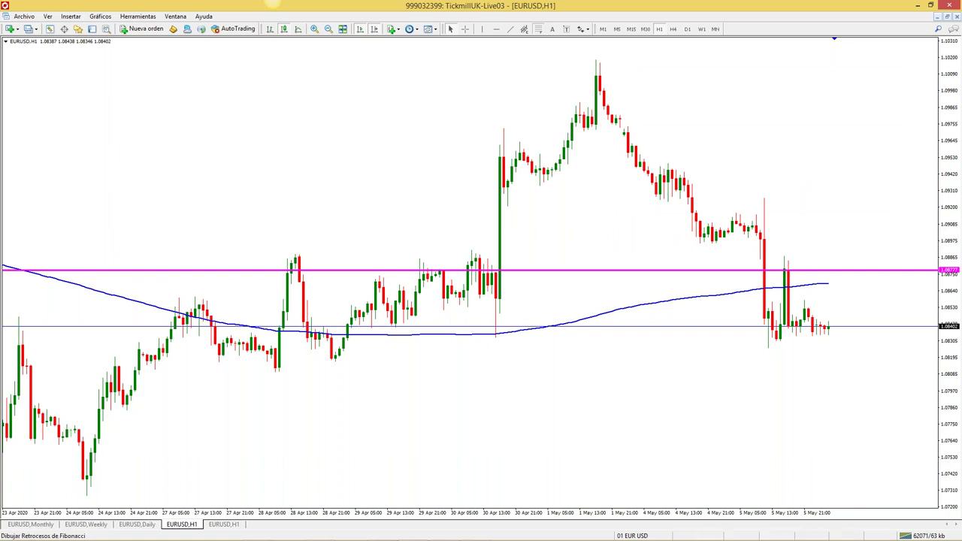
{"action": "left_click_drag", "start_coordinate": [700, 242], "coordinate": [654, 221]}
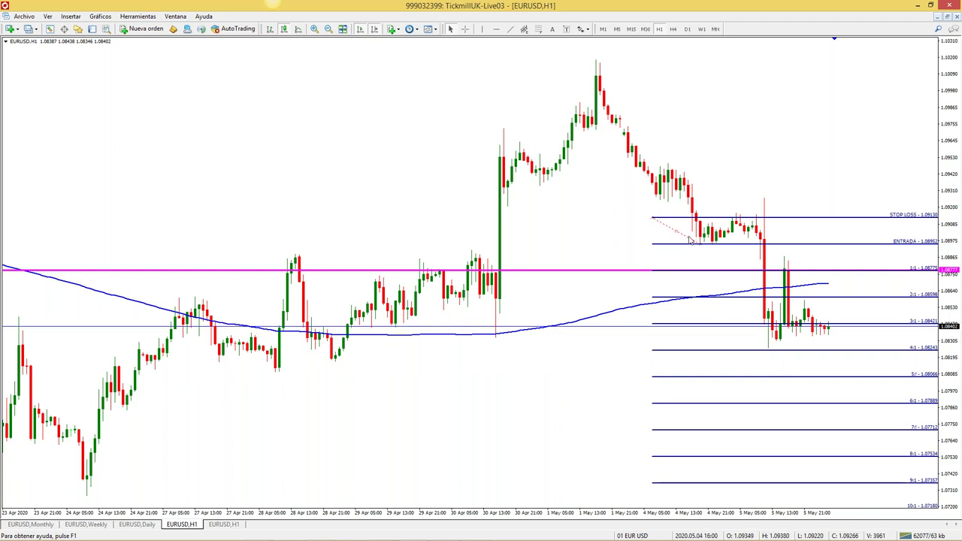
{"action": "key", "text": "Delete"}
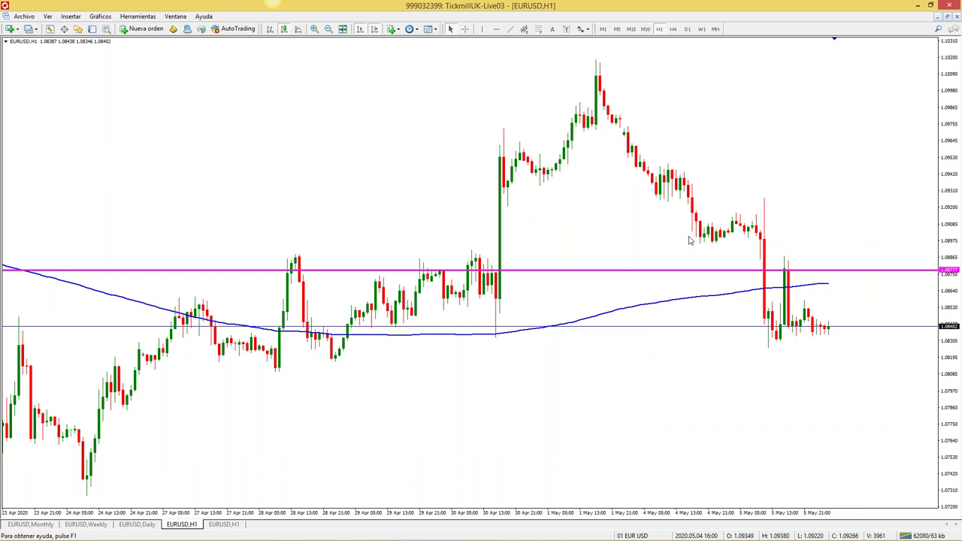
Shrink the candles of the H1 chart, restore the tiled layout and maximize the EURUSD daily chart
{"action": "left_click", "coordinate": [328, 29]}
{"action": "left_click", "coordinate": [947, 16]}
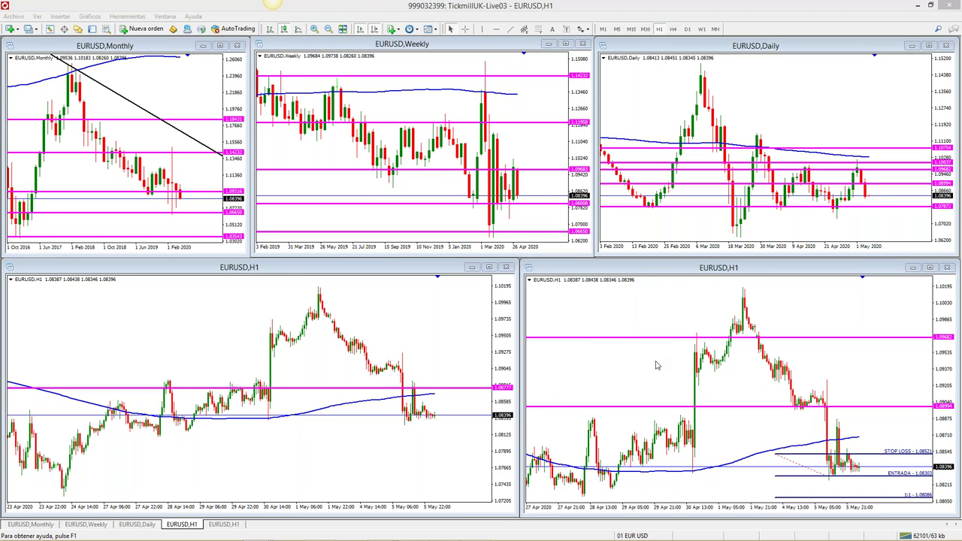
{"action": "left_click", "coordinate": [929, 46]}
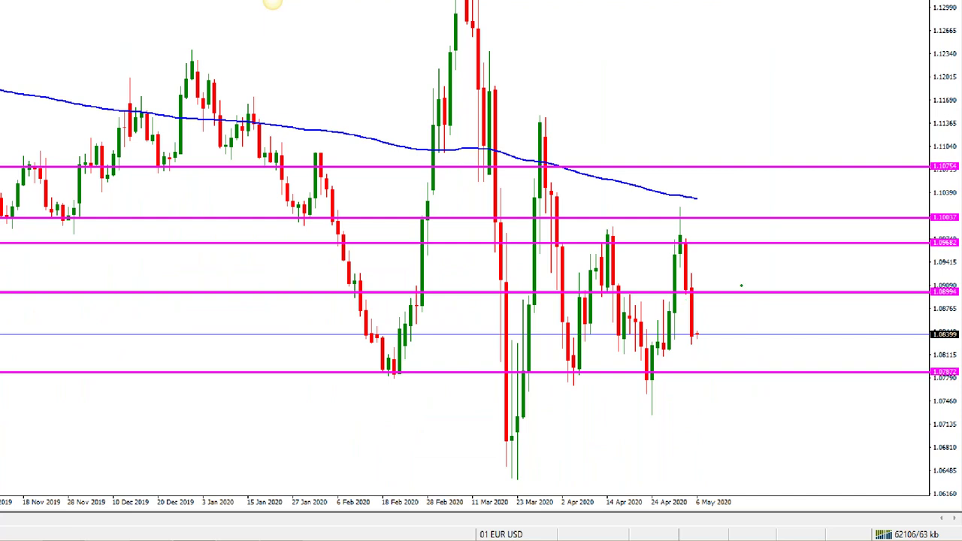
Mark the 1.08994 level of the EURUSD daily chart with loops, arrows and handwriting, and remove all the marks
{"action": "left_click_drag", "start_coordinate": [708, 281], "coordinate": [705, 280]}
{"action": "left_click_drag", "start_coordinate": [648, 297], "coordinate": [685, 280]}
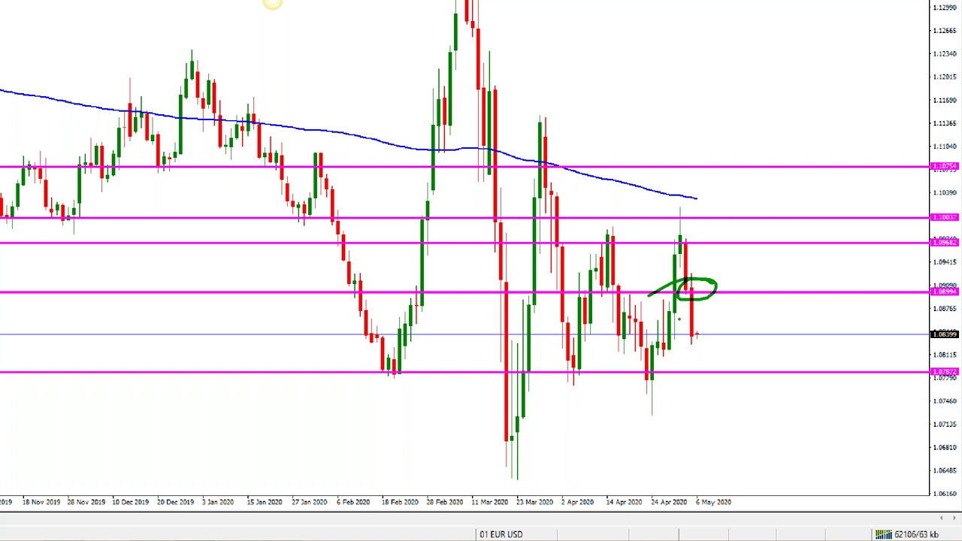
{"action": "left_click_drag", "start_coordinate": [594, 296], "coordinate": [715, 292]}
{"action": "left_click_drag", "start_coordinate": [714, 290], "coordinate": [833, 292]}
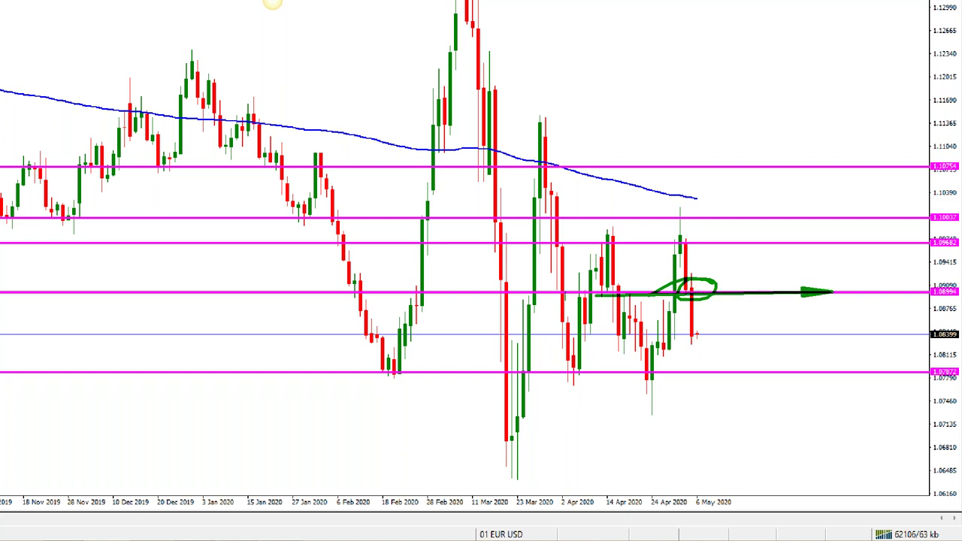
{"action": "left_click_drag", "start_coordinate": [713, 304], "coordinate": [722, 331]}
{"action": "mouse_move", "coordinate": [728, 325]}
{"action": "left_mouse_down"}
{"action": "mouse_move", "coordinate": [743, 307]}
{"action": "mouse_move", "coordinate": [750, 330]}
{"action": "left_mouse_up"}
{"action": "left_click_drag", "start_coordinate": [761, 296], "coordinate": [786, 328]}
{"action": "mouse_move", "coordinate": [703, 284]}
{"action": "left_mouse_down"}
{"action": "mouse_move", "coordinate": [771, 200]}
{"action": "mouse_move", "coordinate": [808, 179]}
{"action": "left_mouse_up"}
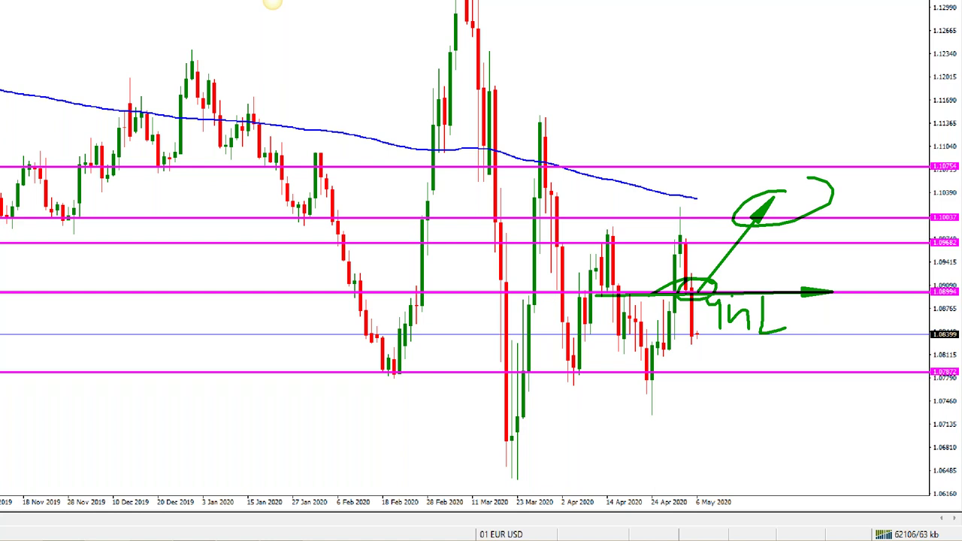
{"action": "key", "text": "F11"}
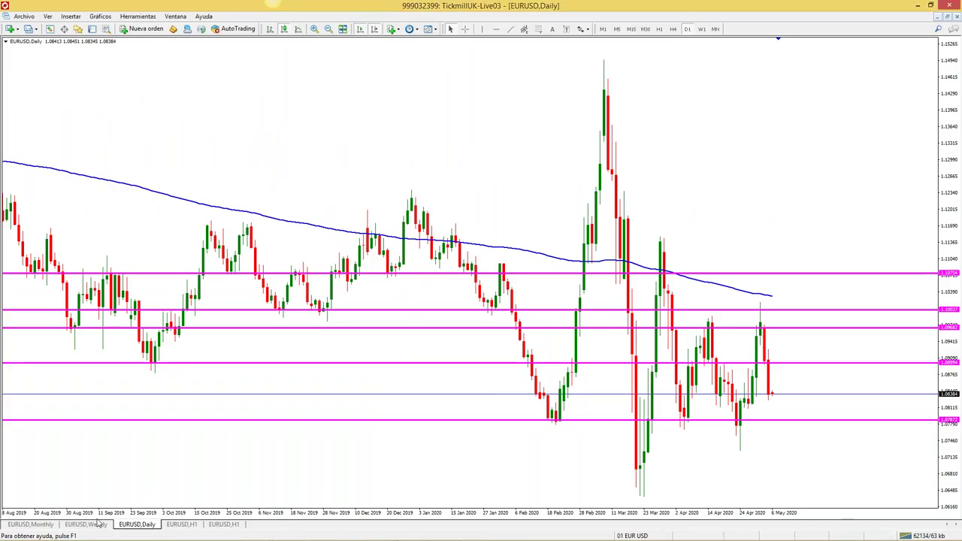
Switch the EURUSD weekly chart to the daily timeframe and move its horizontal level near the April lows to 1.07872
{"action": "left_click", "coordinate": [98, 524]}
{"action": "left_click", "coordinate": [687, 29]}
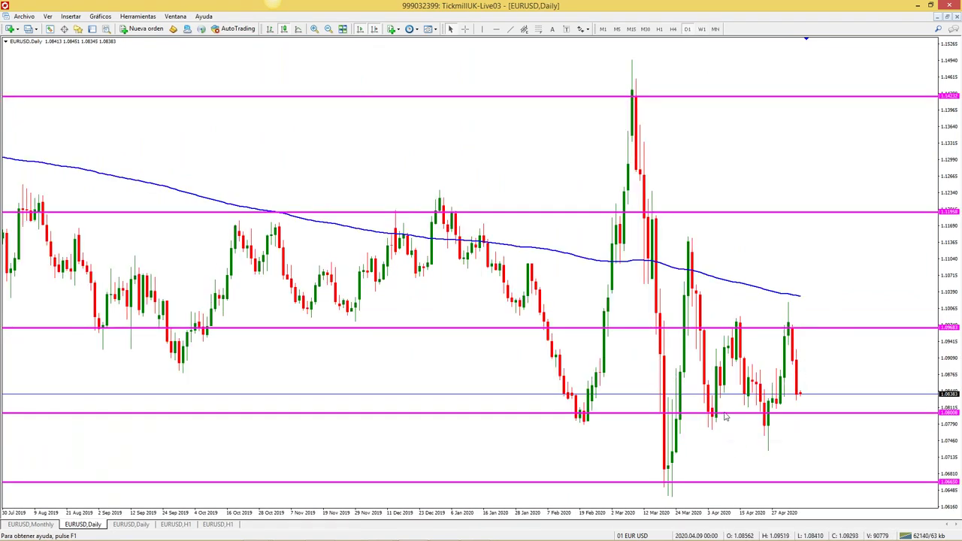
{"action": "left_click_drag", "start_coordinate": [725, 414], "coordinate": [728, 425]}
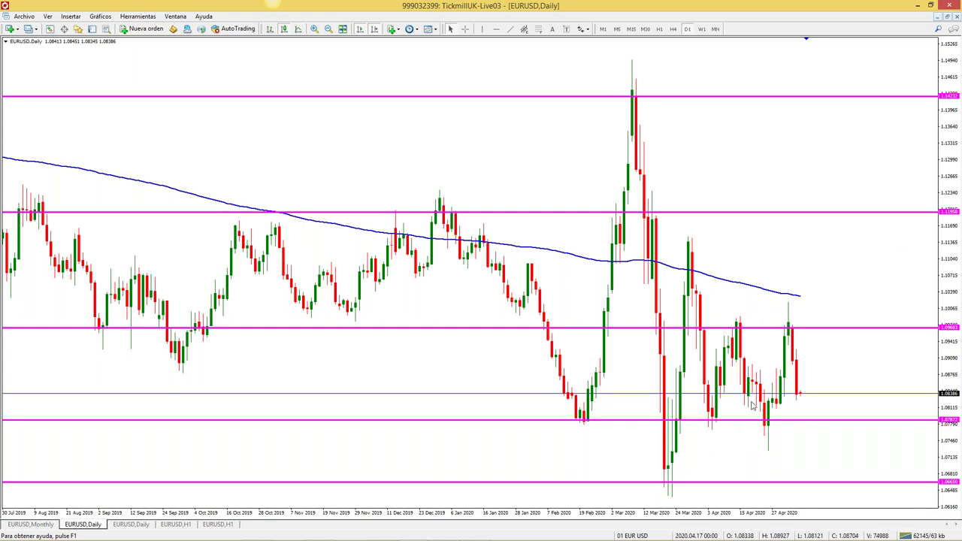
{"action": "left_click", "coordinate": [949, 18]}
Maximize the EURUSD H1 chart that holds the 1.08777 level and set its timeframe back to H4
{"action": "key", "text": "alt+r"}
{"action": "double_click", "coordinate": [526, 263]}
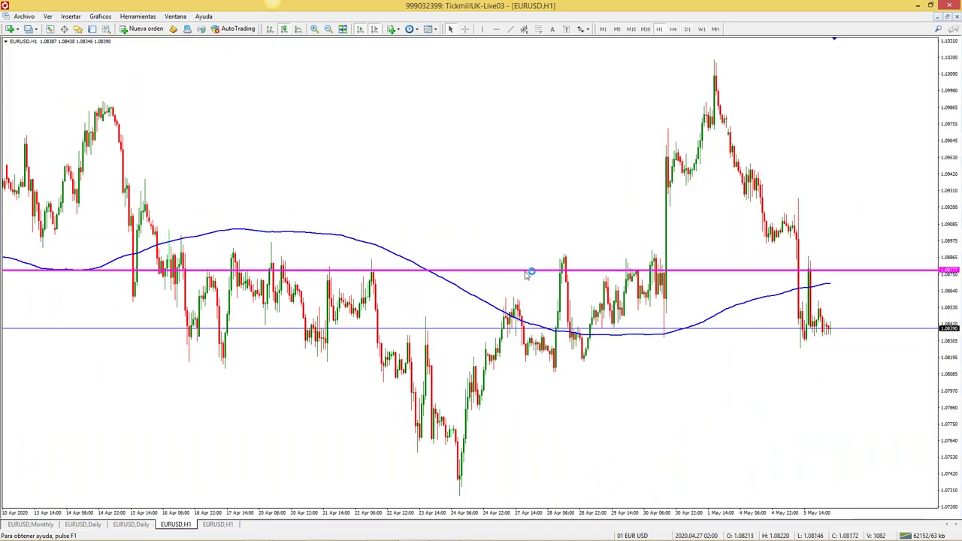
{"action": "left_click", "coordinate": [673, 29]}
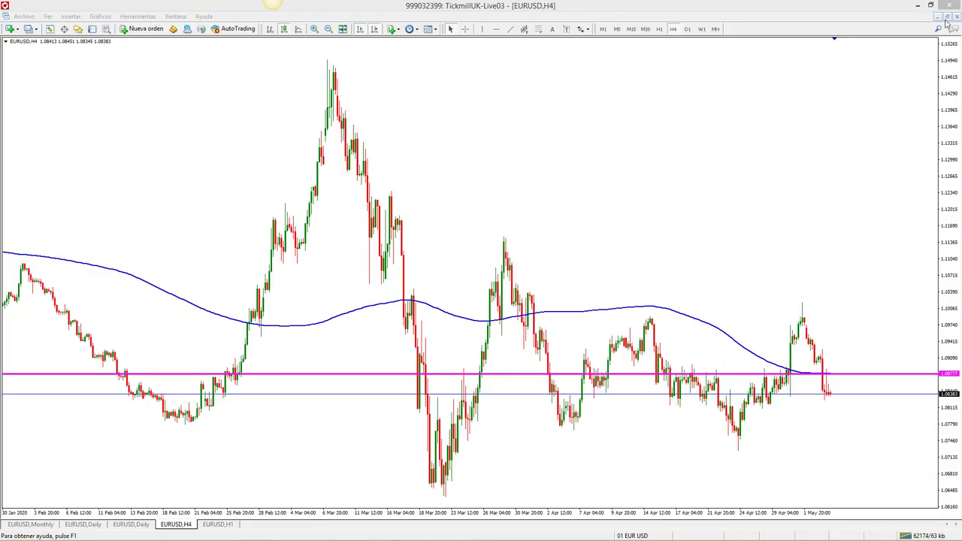
Move the Fibonacci projection on the EURUSD H1 chart beside the latest candles, with the stop loss at 1.08521 and the entry at 1.08307
{"action": "key", "text": "alt+r"}
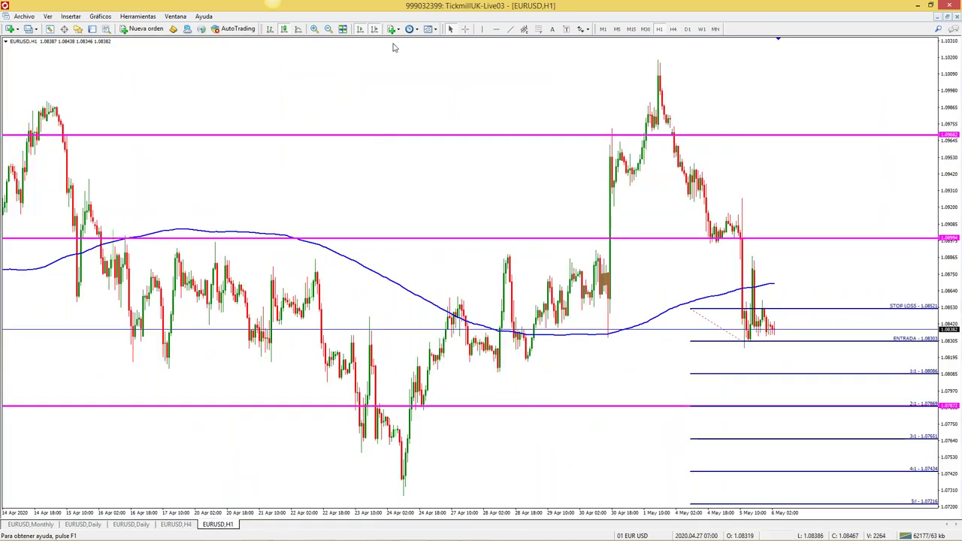
{"action": "left_click", "coordinate": [314, 29]}
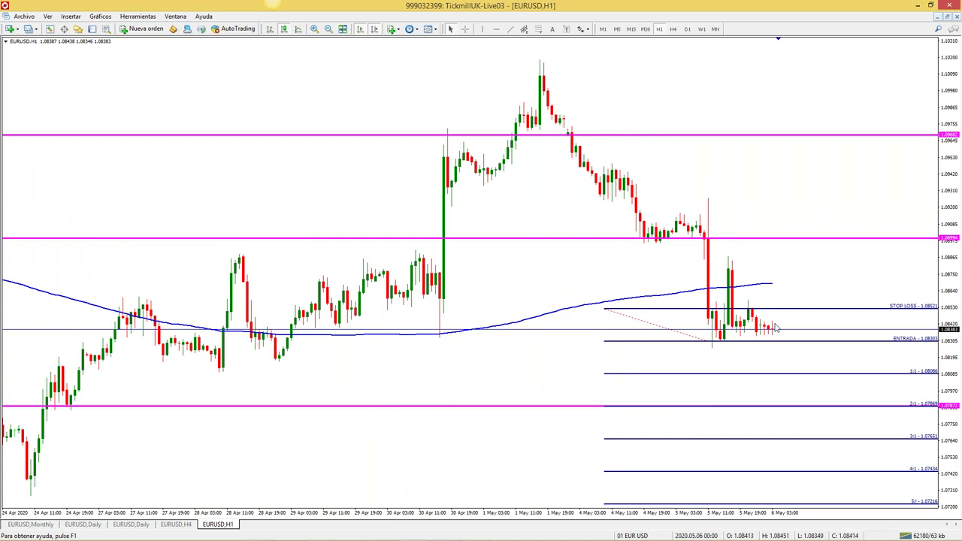
{"action": "mouse_move", "coordinate": [779, 328]}
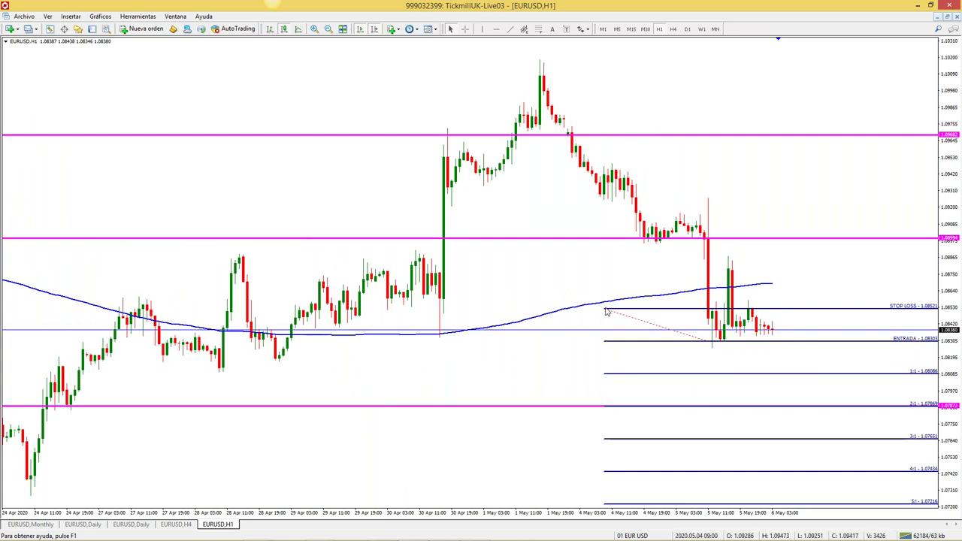
{"action": "left_click_drag", "start_coordinate": [608, 310], "coordinate": [744, 310]}
{"action": "scroll", "coordinate": [727, 311], "scroll_direction": "up", "scroll_amount": 2}
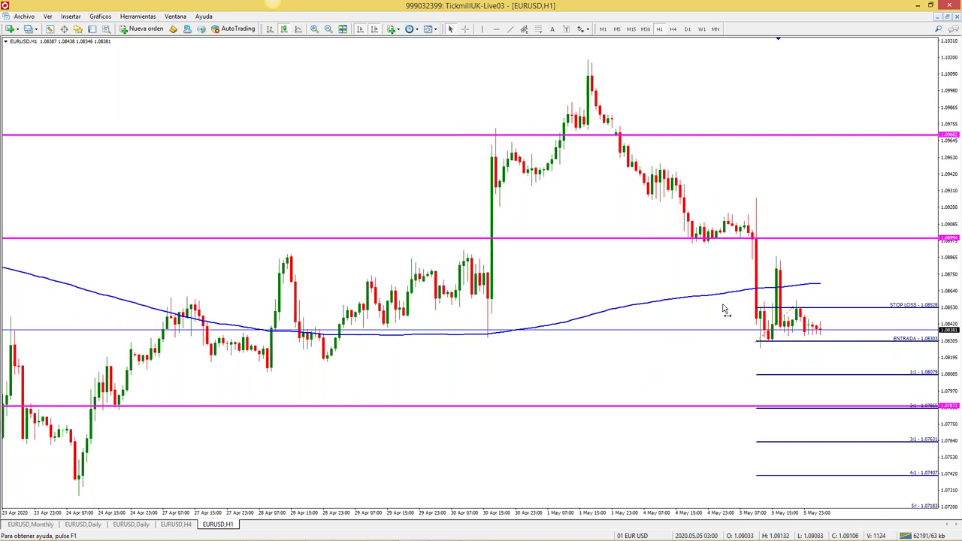
{"action": "scroll", "coordinate": [723, 311], "scroll_direction": "down", "scroll_amount": 2}
{"action": "left_click_drag", "start_coordinate": [747, 314], "coordinate": [690, 344]}
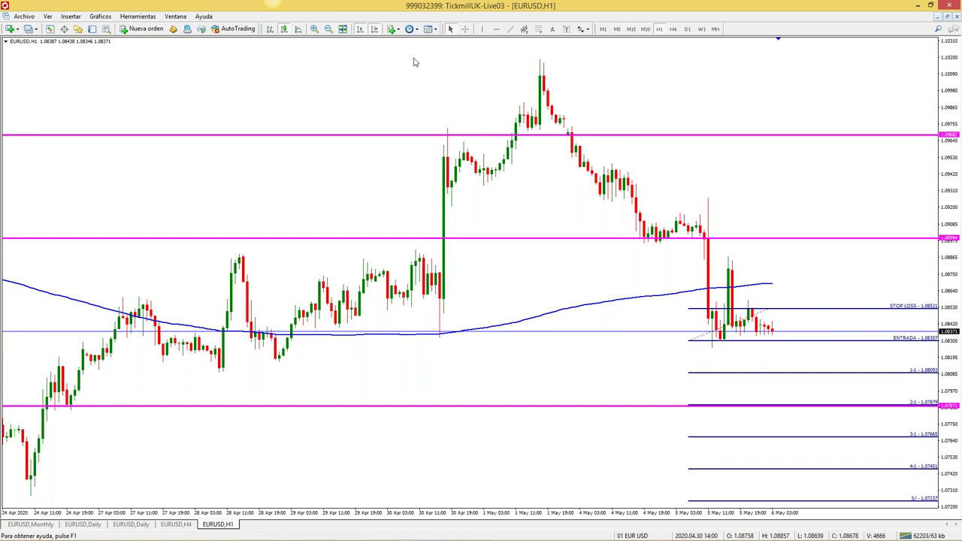
Return the H1 chart to the tiled layout with smaller candles and set the upper middle EURUSD daily chart back to Weekly
{"action": "left_click", "coordinate": [329, 28]}
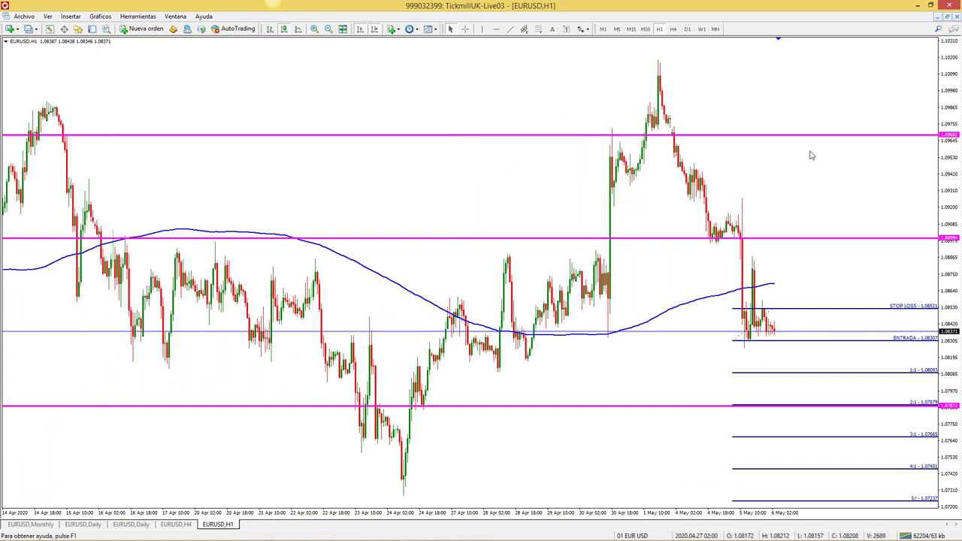
{"action": "left_click", "coordinate": [943, 31]}
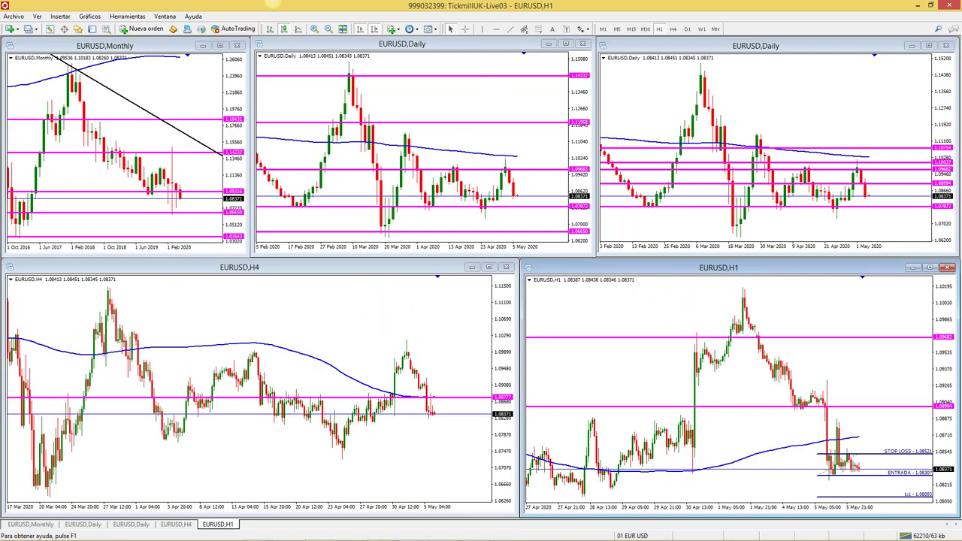
{"action": "left_click", "coordinate": [454, 124]}
{"action": "left_click", "coordinate": [705, 29]}
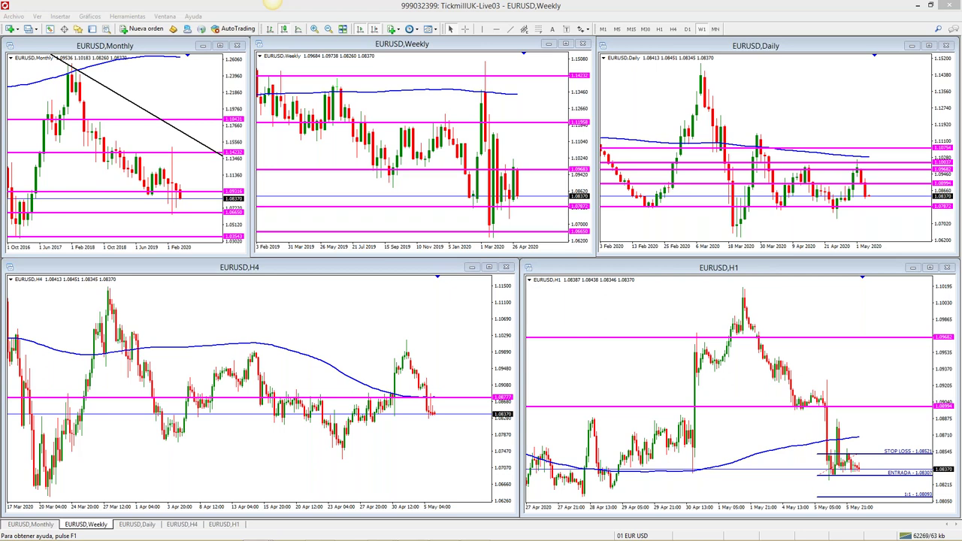
Load the 20 gbp jpy profile, examine the GBPJPY H1 chart maximized with more history, and return it to the tiled layout
{"action": "left_click", "coordinate": [627, 536]}
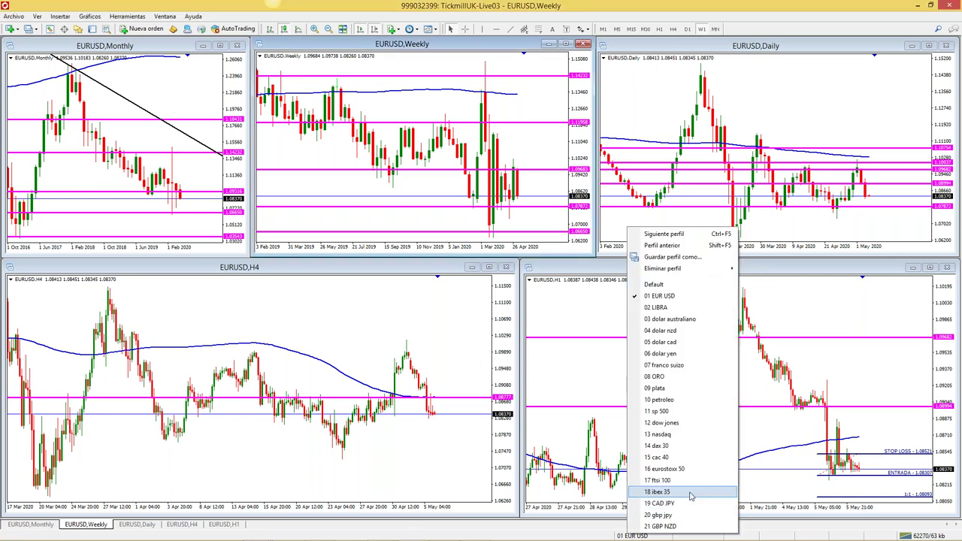
{"action": "left_click", "coordinate": [662, 515]}
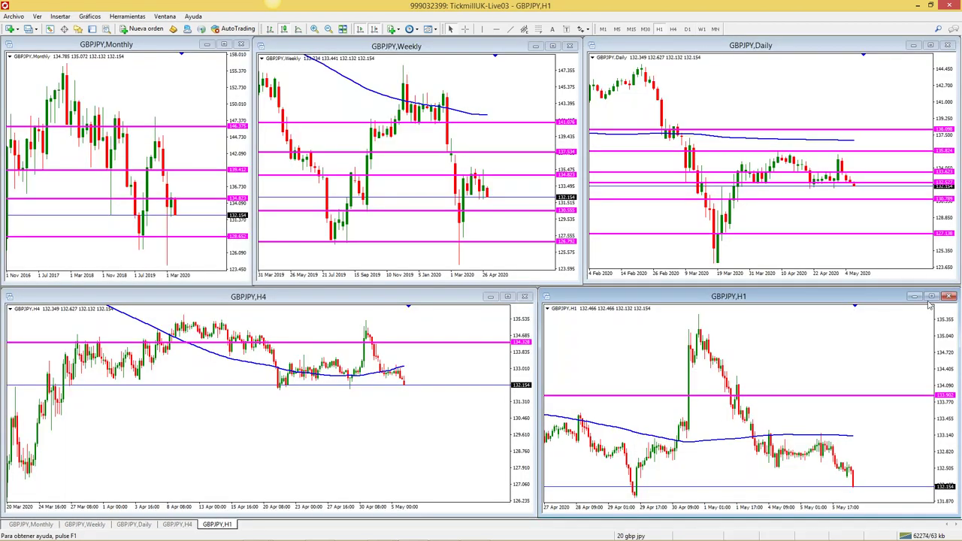
{"action": "left_click", "coordinate": [932, 297]}
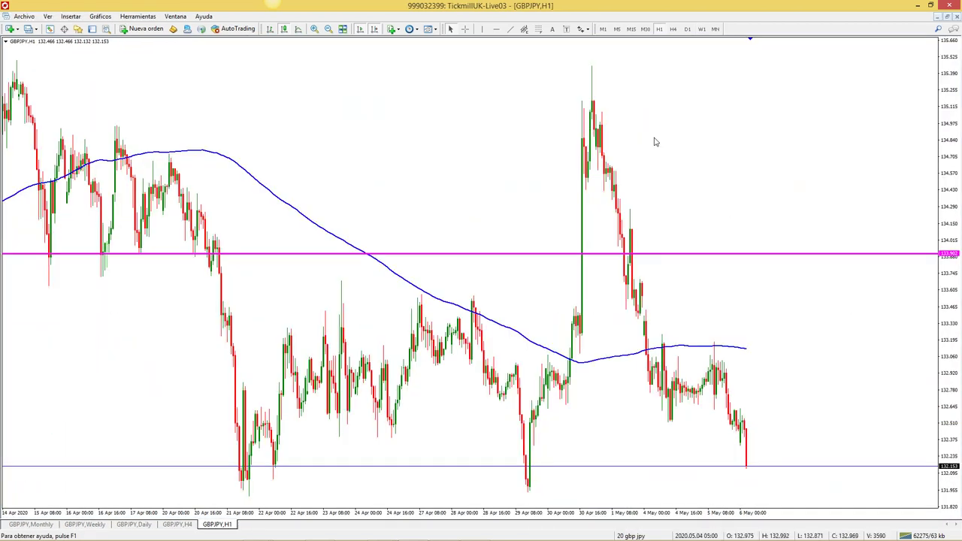
{"action": "mouse_move", "coordinate": [667, 419]}
{"action": "left_mouse_down"}
{"action": "mouse_move", "coordinate": [569, 360]}
{"action": "mouse_move", "coordinate": [571, 375]}
{"action": "left_mouse_up"}
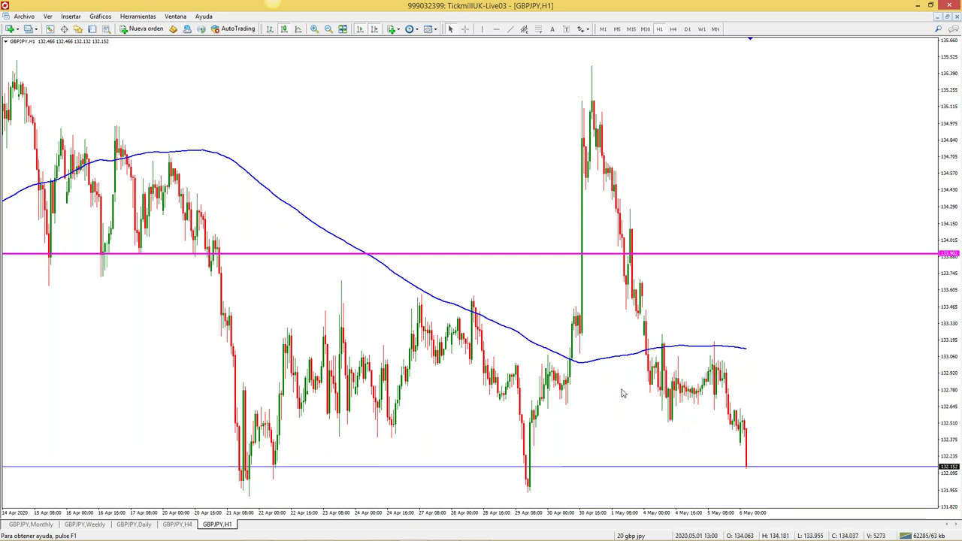
{"action": "key", "text": "minus"}
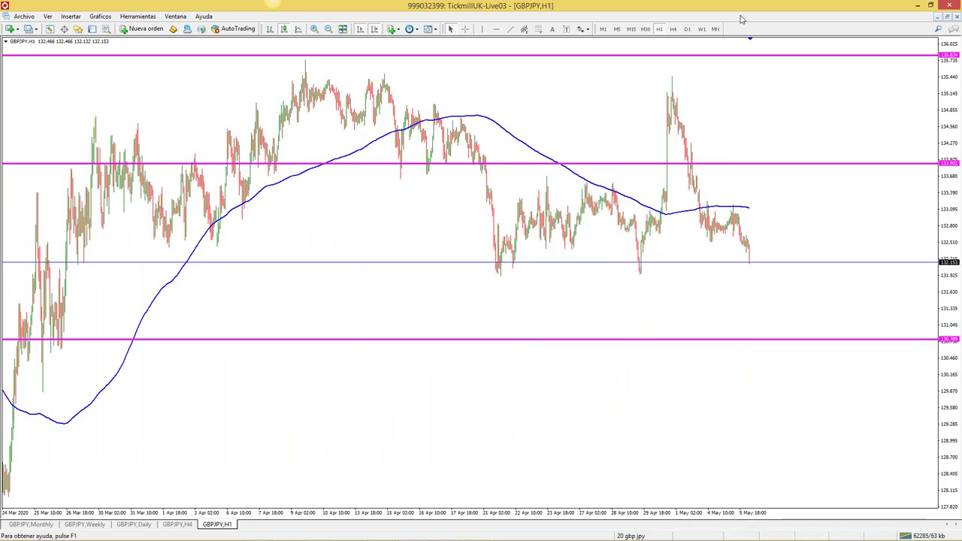
{"action": "left_click", "coordinate": [315, 30]}
{"action": "key", "text": "alt+r"}
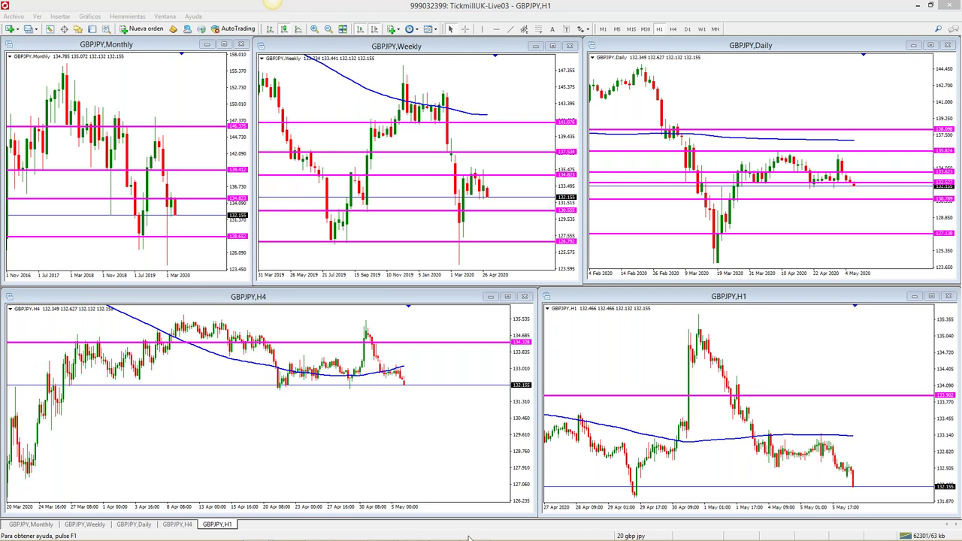
Load the 01 EUR USD profile, inspect the short-entry projection on the maximized H1 chart, and return to the tiled layout
{"action": "left_click", "coordinate": [627, 536]}
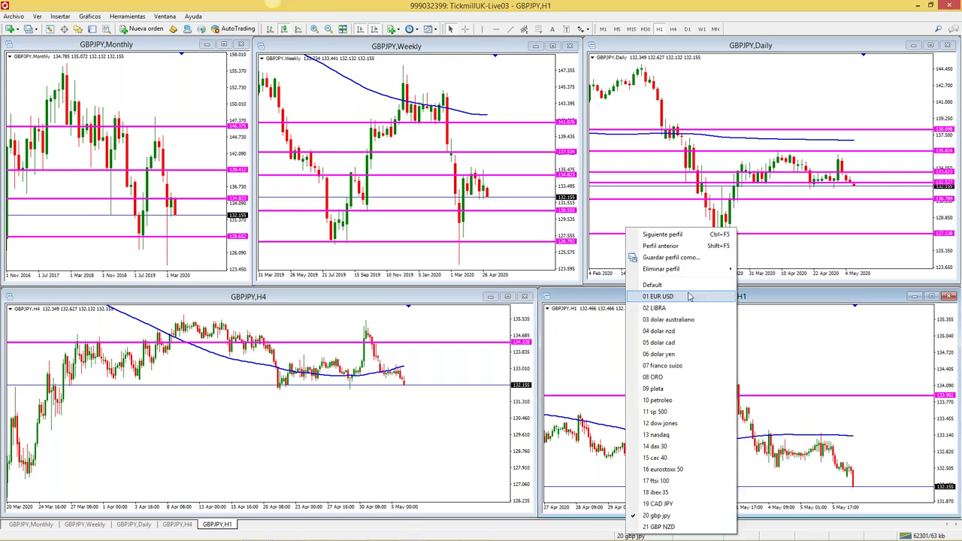
{"action": "left_click", "coordinate": [689, 297]}
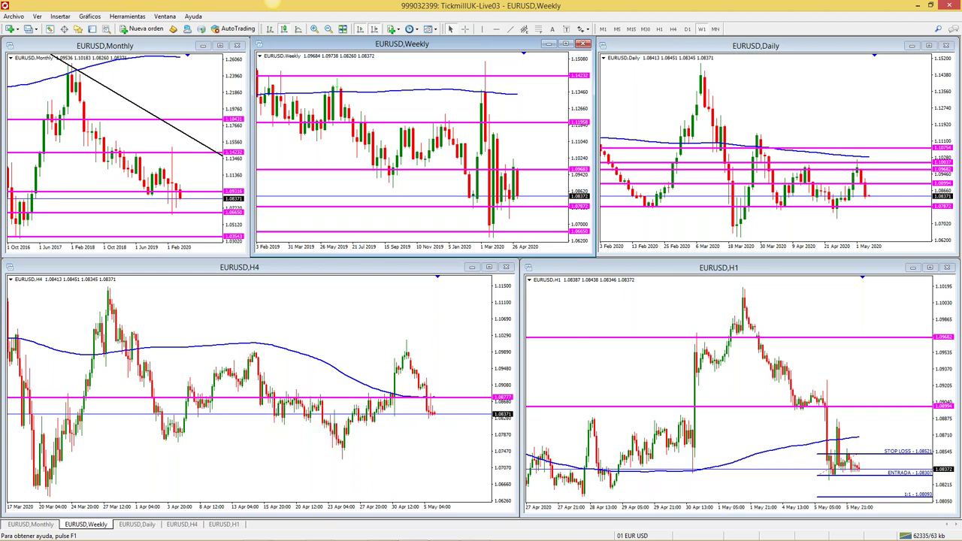
{"action": "left_click", "coordinate": [930, 268]}
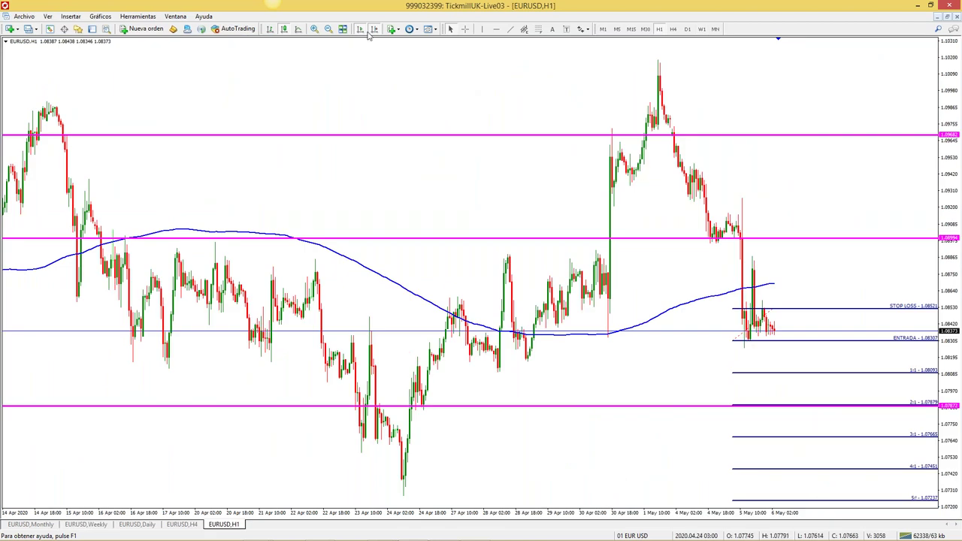
{"action": "left_click", "coordinate": [314, 29]}
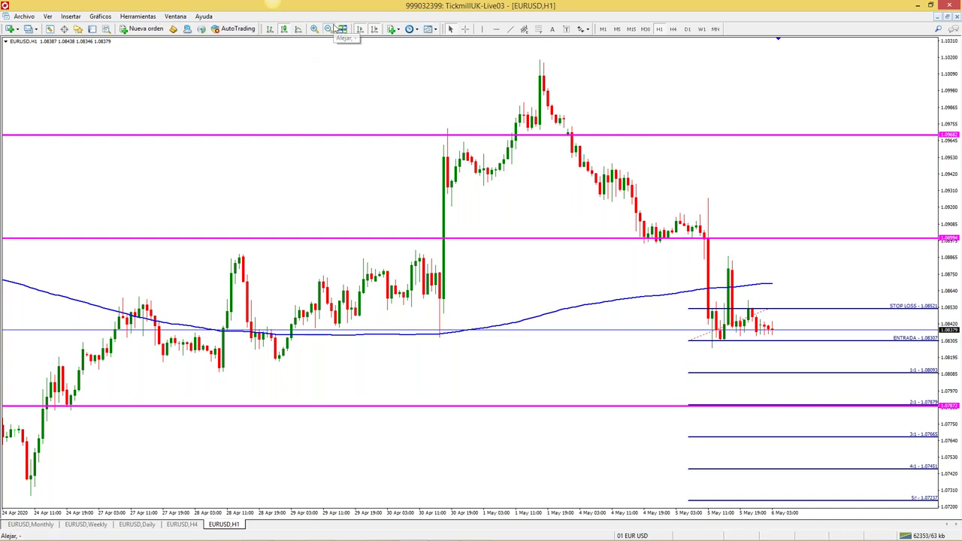
{"action": "left_click", "coordinate": [329, 29]}
{"action": "left_click", "coordinate": [936, 17]}
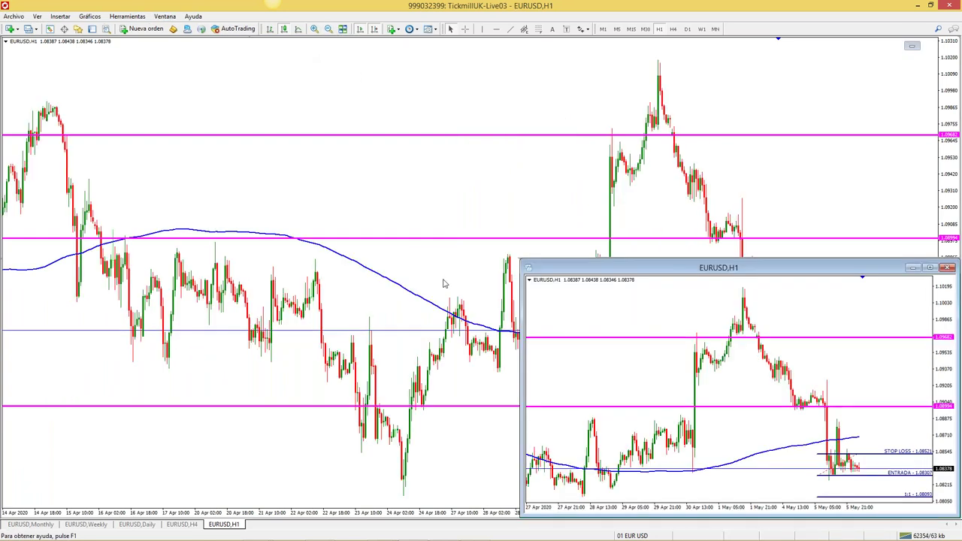
Switch to Chrome, close the Nonfarm Payrolls page and review the week's events in the economic calendar
{"action": "mouse_move", "coordinate": [255, 531]}
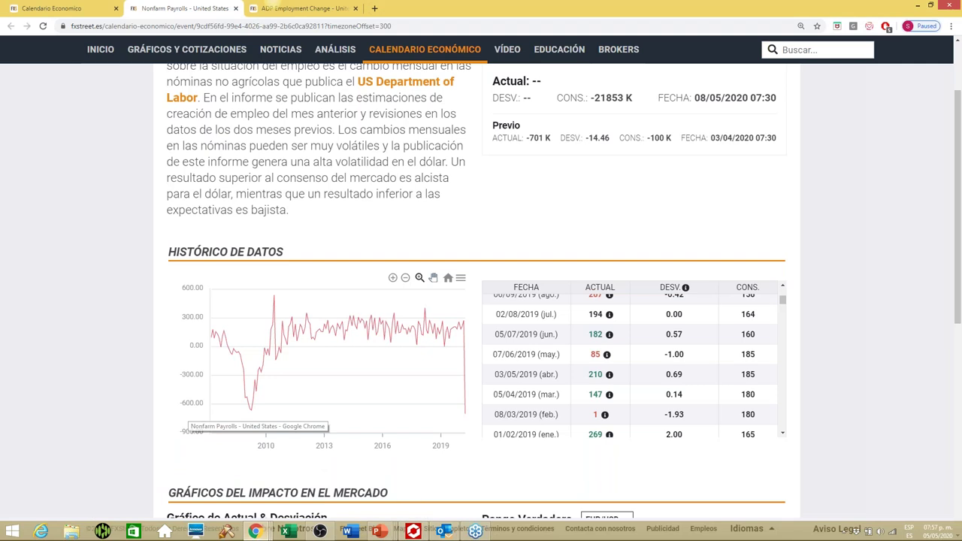
{"action": "left_click", "coordinate": [255, 481]}
{"action": "scroll", "coordinate": [485, 340], "scroll_direction": "down", "scroll_amount": 3}
{"action": "scroll", "coordinate": [485, 339], "scroll_direction": "up", "scroll_amount": 3}
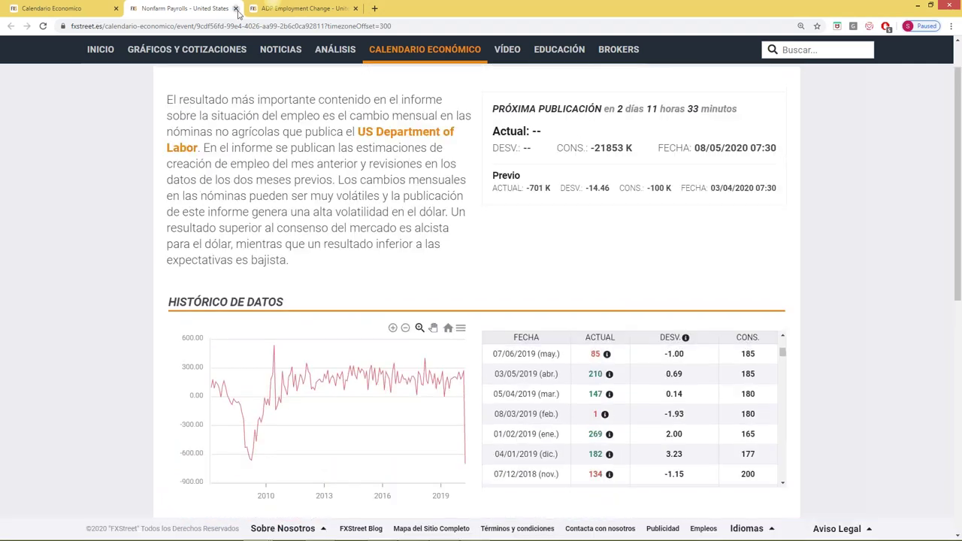
{"action": "left_click", "coordinate": [235, 8]}
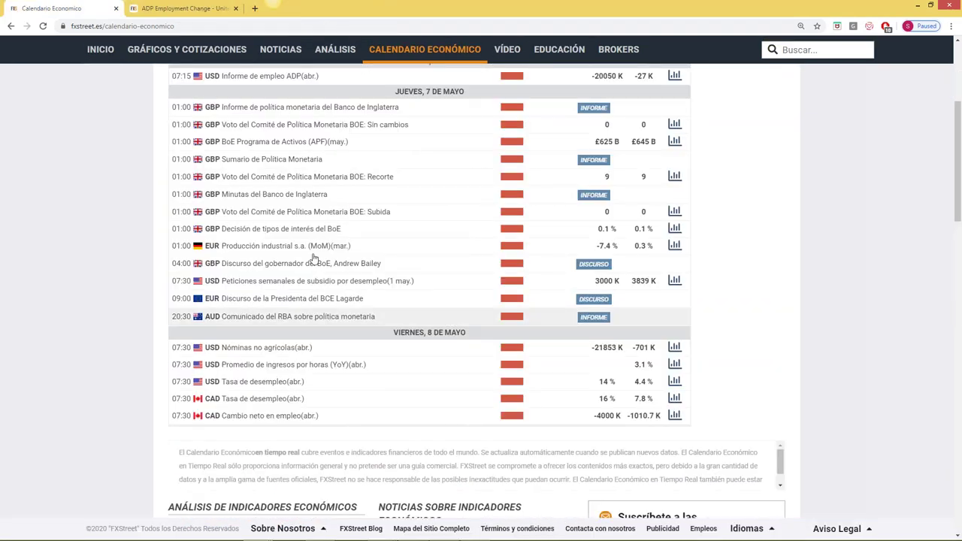
{"action": "scroll", "coordinate": [314, 258], "scroll_direction": "up", "scroll_amount": 2}
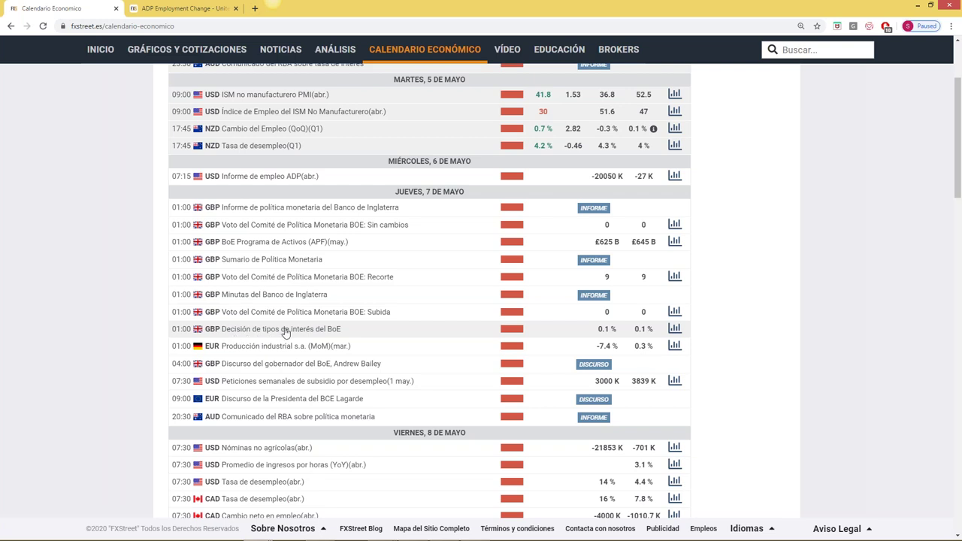
Switch back to MetaTrader, load the Default profile and view the EURJPY chart on the H4 and daily timeframes
{"action": "mouse_move", "coordinate": [415, 534]}
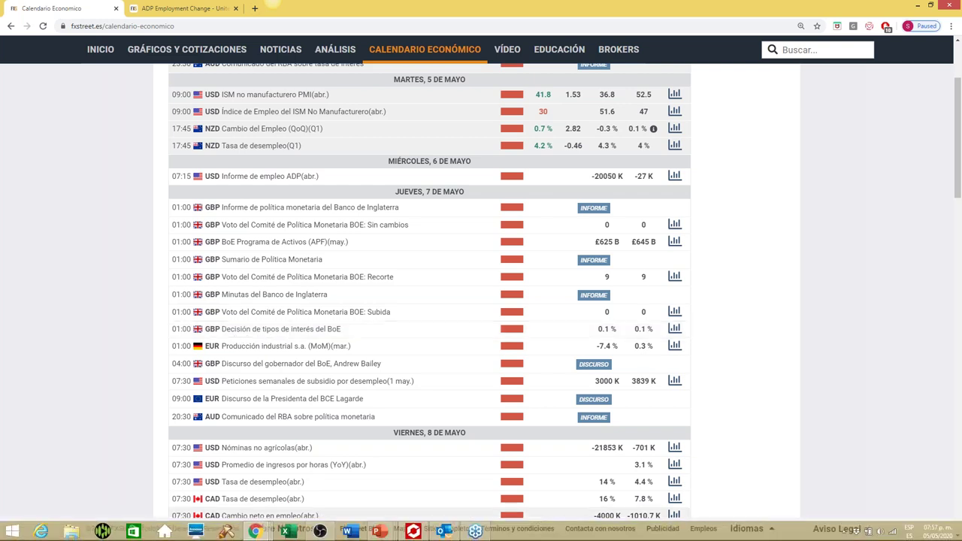
{"action": "left_click", "coordinate": [415, 534]}
{"action": "left_click", "coordinate": [643, 535]}
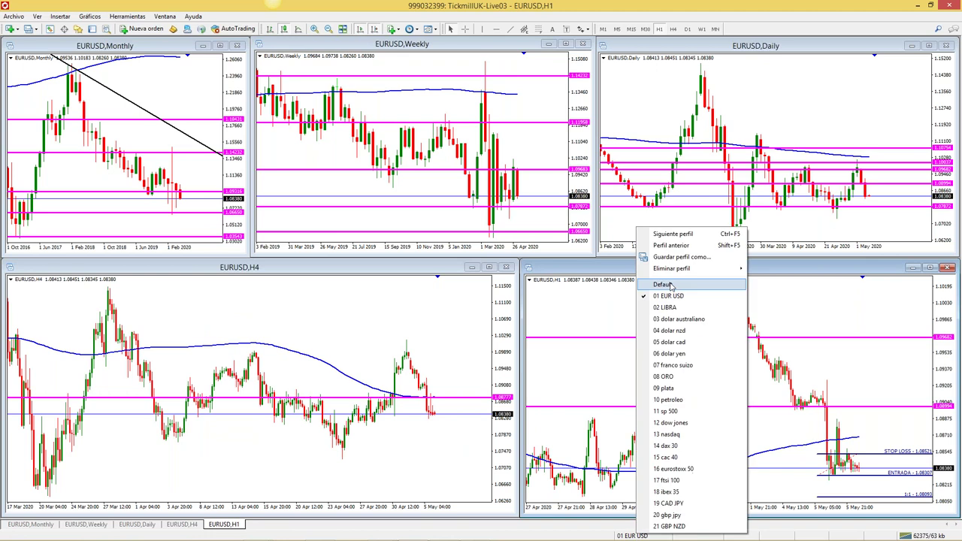
{"action": "left_click", "coordinate": [671, 286]}
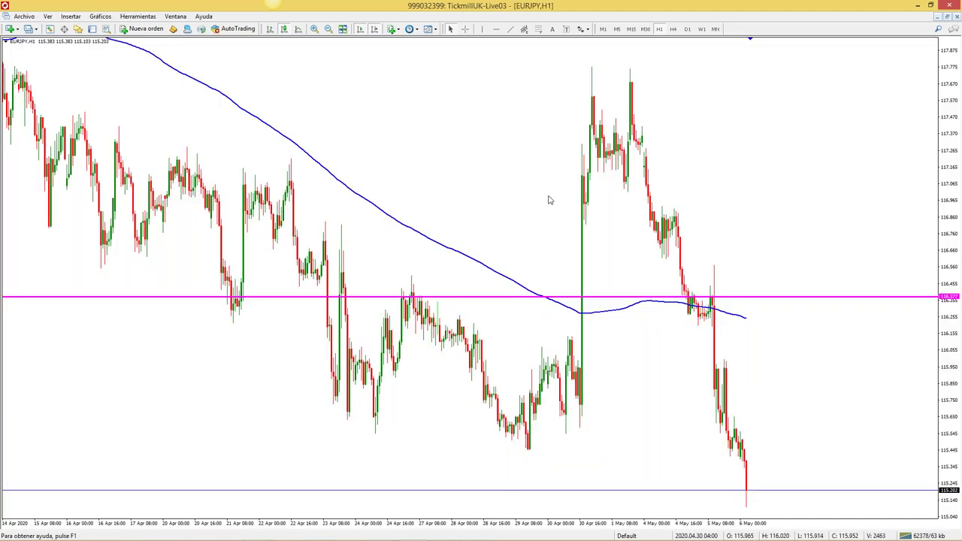
{"action": "left_click", "coordinate": [687, 29]}
{"action": "left_click", "coordinate": [674, 29]}
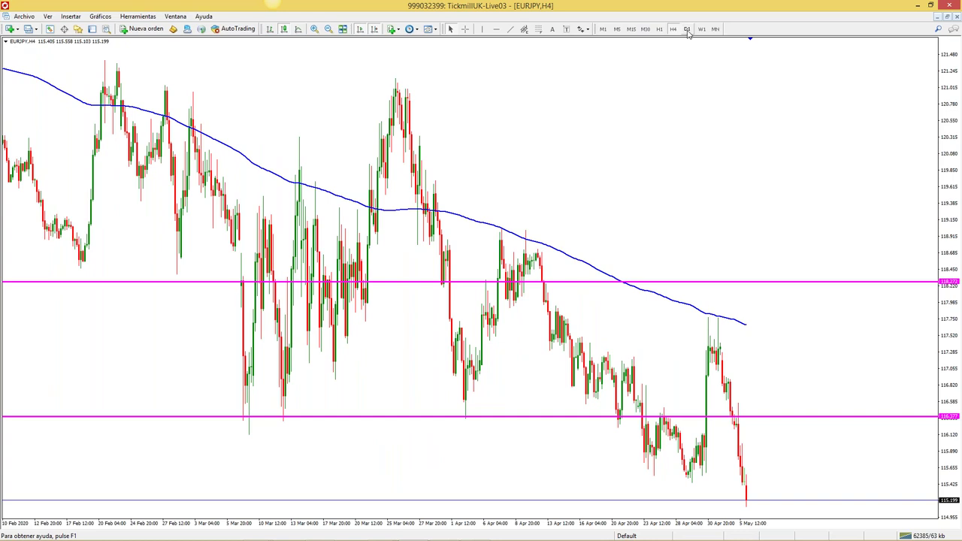
Examine EURJPY's longer price history on the daily and weekly timeframes, and set the chart back to H1
{"action": "left_click", "coordinate": [329, 31]}
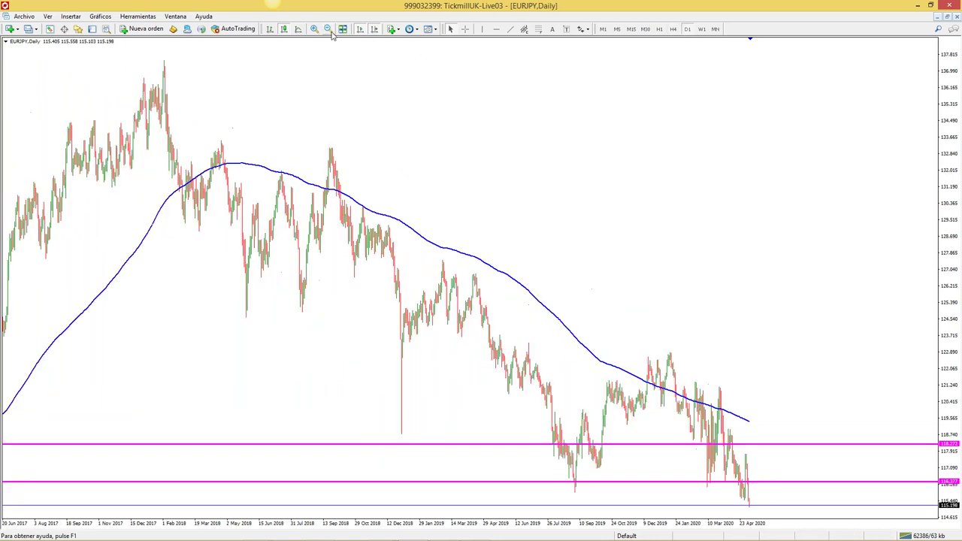
{"action": "left_click", "coordinate": [329, 30]}
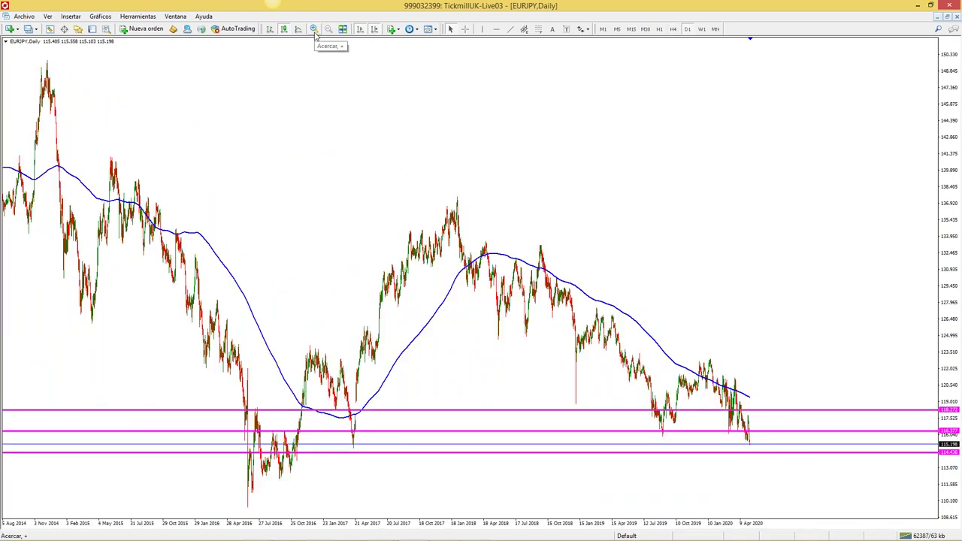
{"action": "left_click", "coordinate": [314, 30]}
{"action": "left_click", "coordinate": [314, 30]}
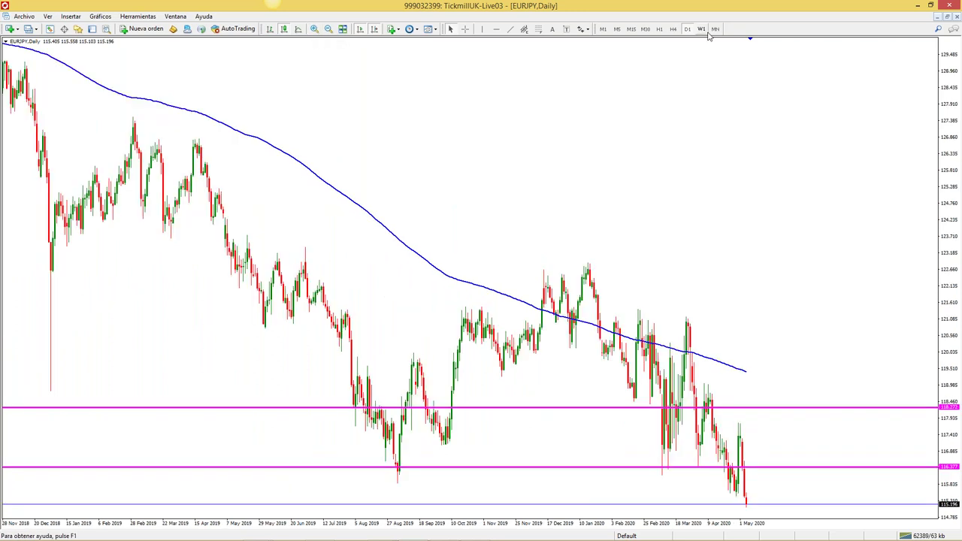
{"action": "left_click", "coordinate": [702, 30]}
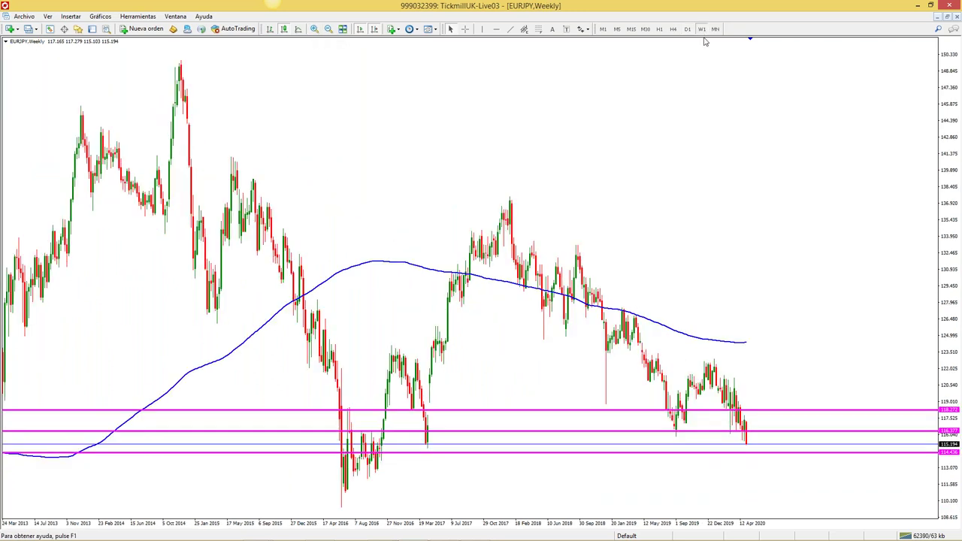
{"action": "left_click", "coordinate": [659, 29]}
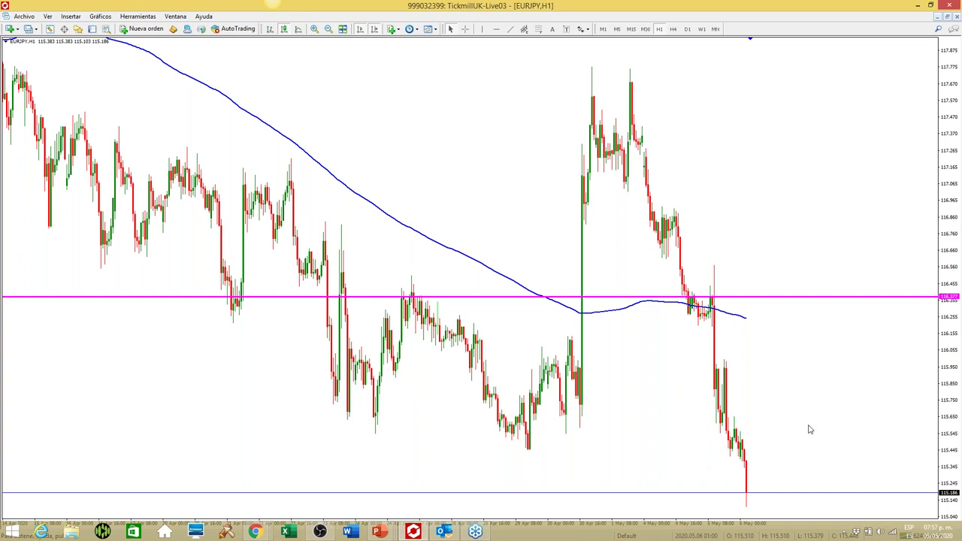
Reload the 01 EUR USD profile, examine the latest H1 candles against the entry and stop-loss levels, and restore the tiled layout
{"action": "left_click", "coordinate": [666, 535]}
{"action": "left_click", "coordinate": [692, 297]}
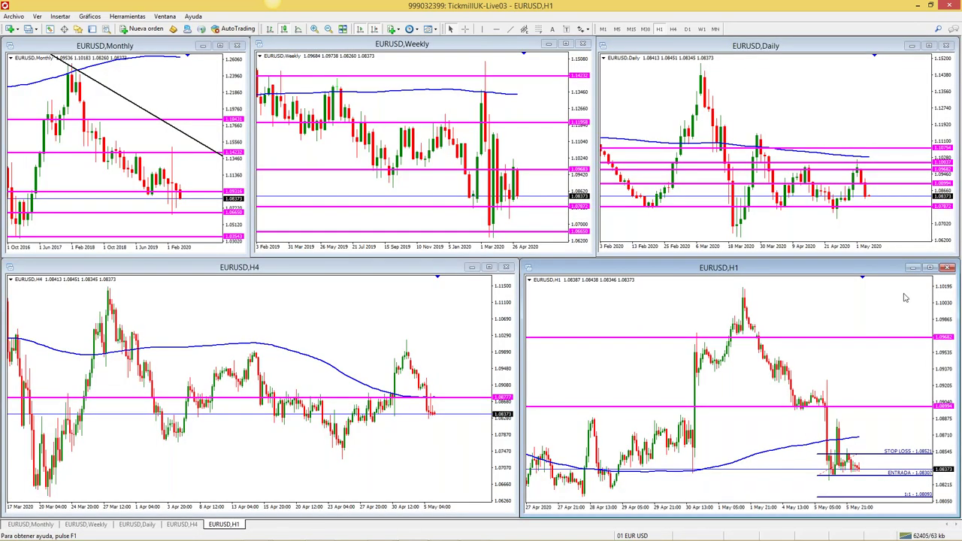
{"action": "left_click", "coordinate": [930, 267]}
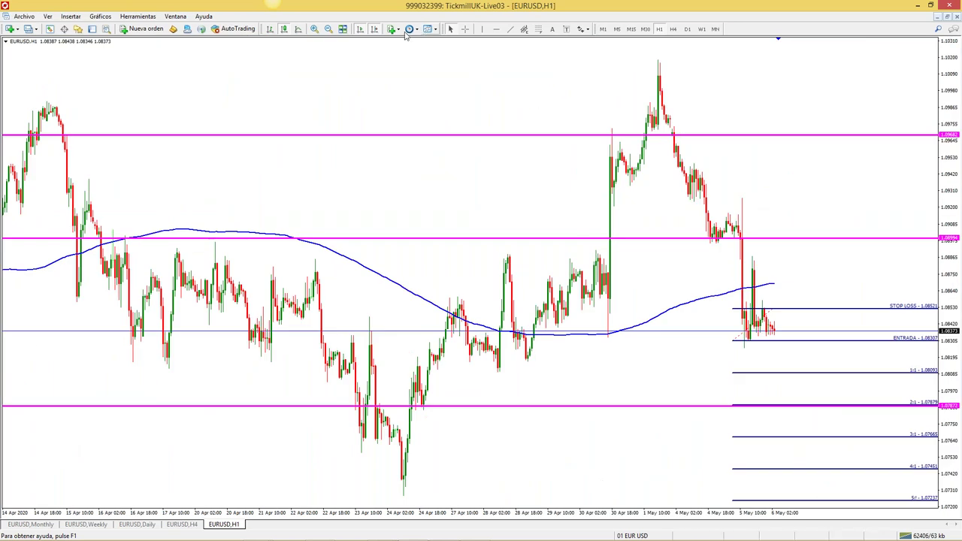
{"action": "left_click", "coordinate": [315, 28]}
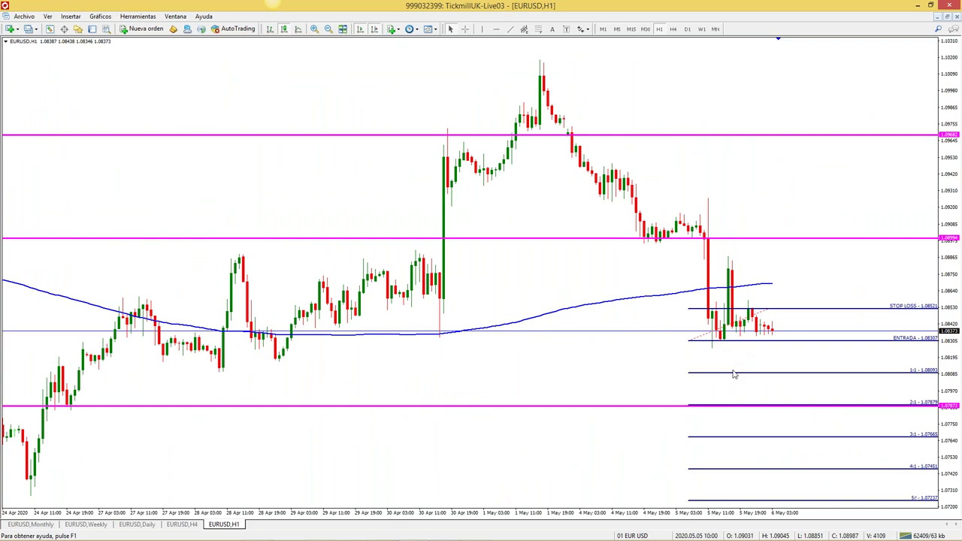
{"action": "left_click", "coordinate": [328, 29]}
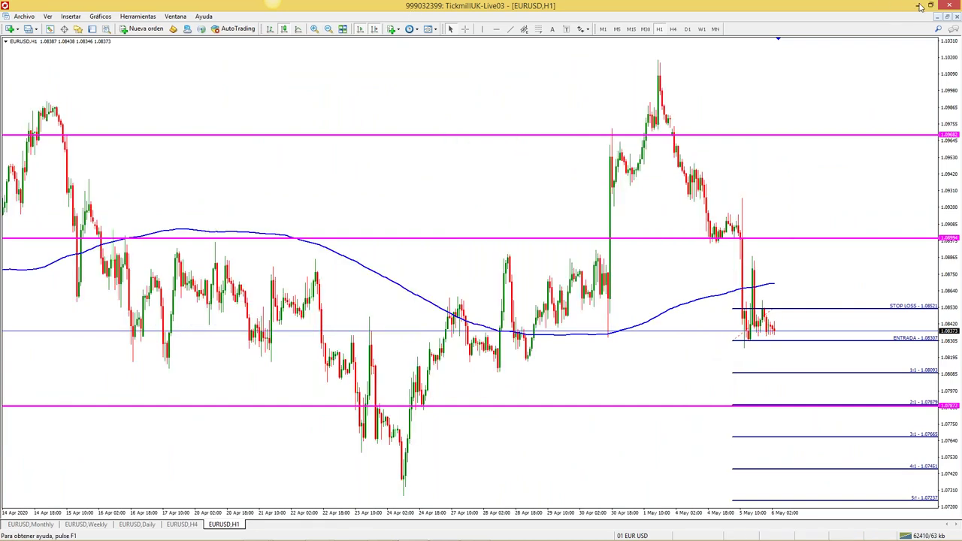
{"action": "left_click", "coordinate": [949, 16]}
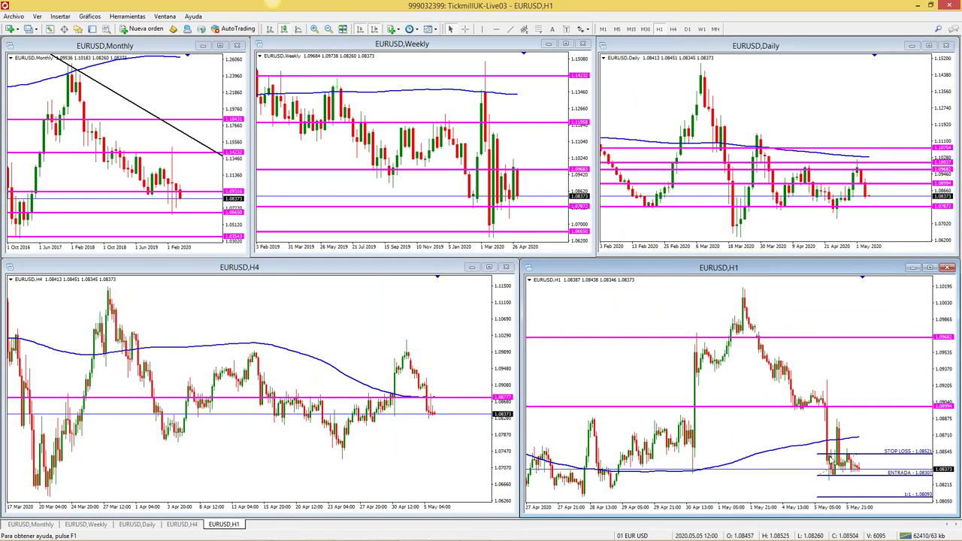
Apply the custom personal template to the EURUSD daily chart to clear its levels, and maximize the chart with smaller candles
{"action": "right_click", "coordinate": [808, 228]}
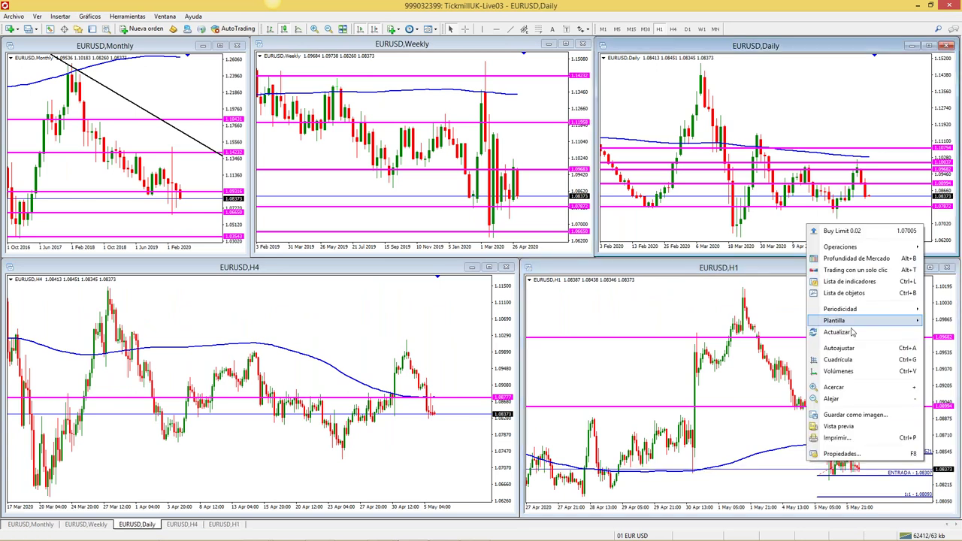
{"action": "mouse_move", "coordinate": [854, 321]}
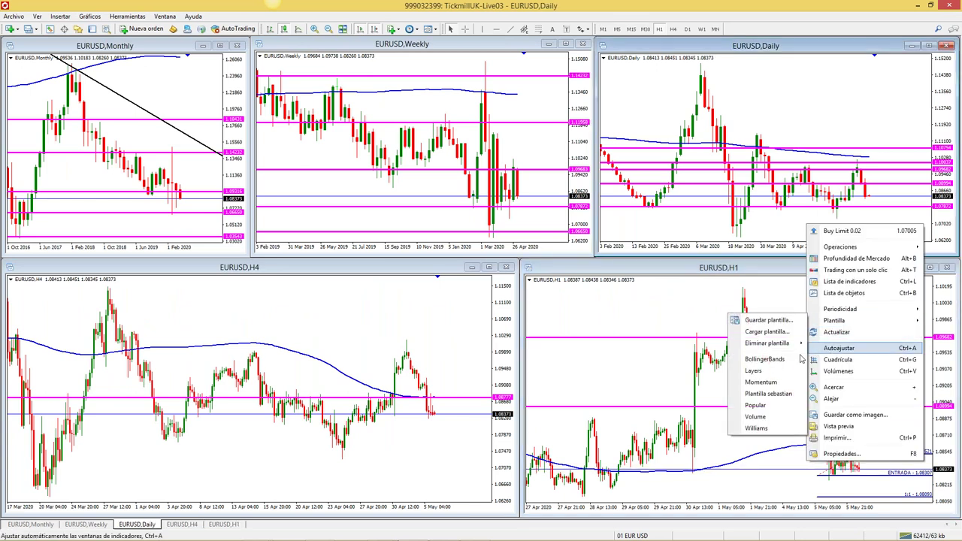
{"action": "left_click", "coordinate": [768, 393]}
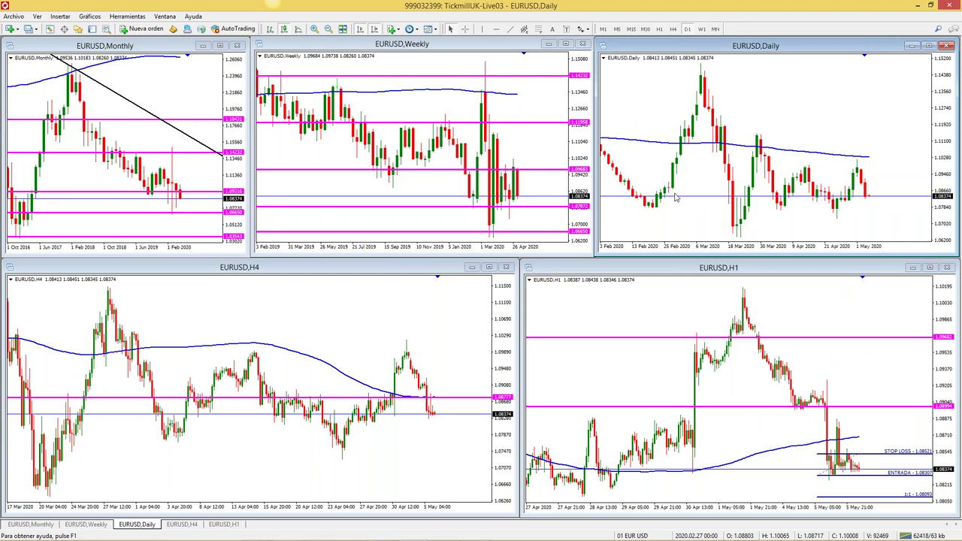
{"action": "left_click", "coordinate": [930, 46]}
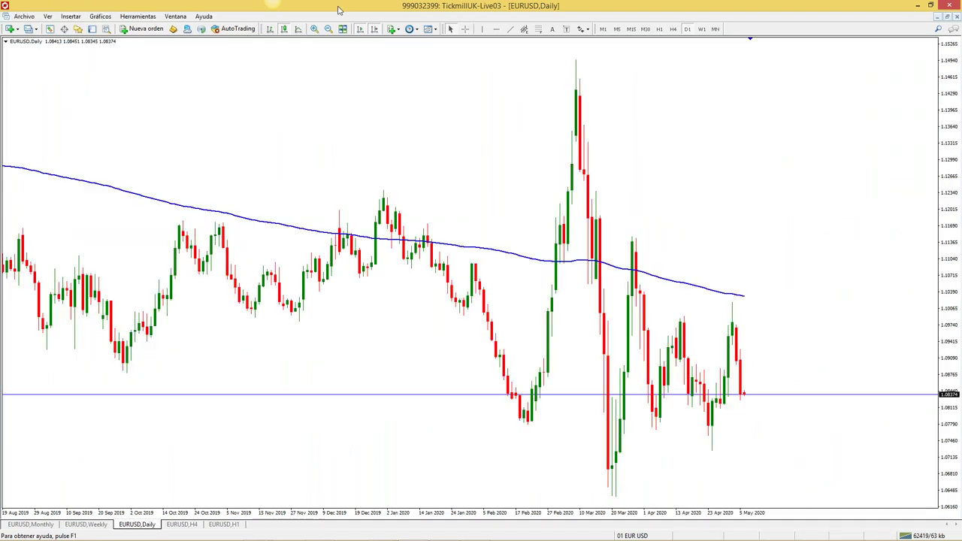
{"action": "left_click", "coordinate": [315, 29]}
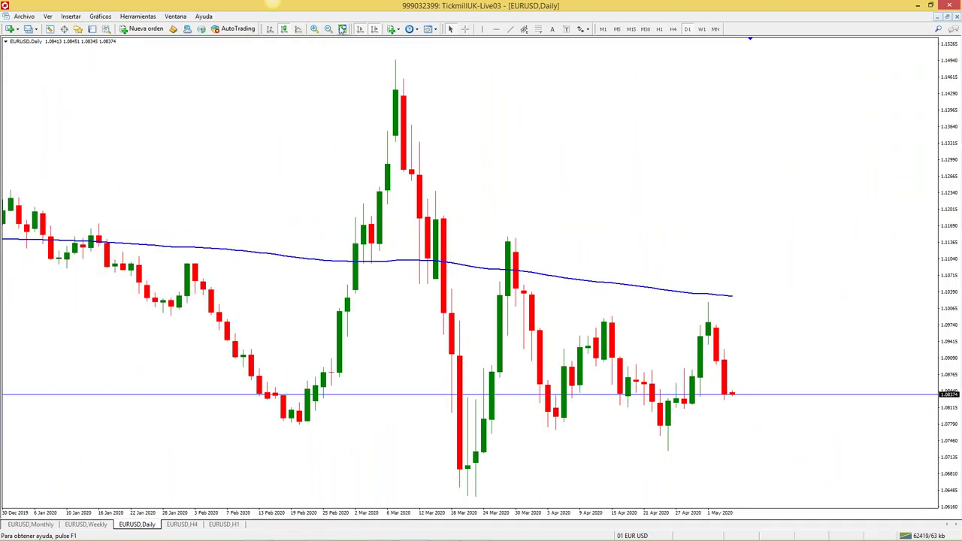
{"action": "left_click", "coordinate": [329, 29]}
{"action": "left_click", "coordinate": [328, 28]}
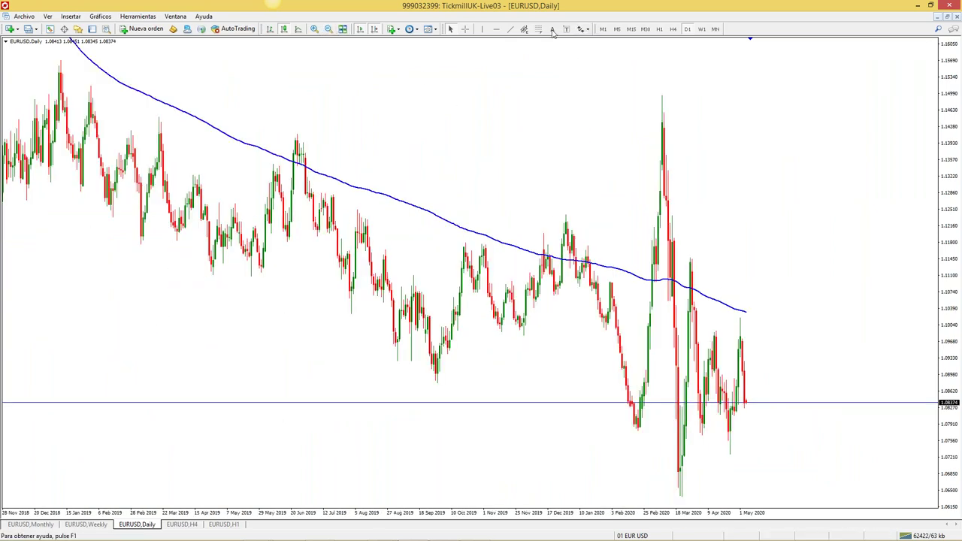
Draw horizontal levels on the EURUSD daily chart at about 1.07843, 1.08946 and 1.09716, and restore the tiled chart layout
{"action": "left_click", "coordinate": [496, 28]}
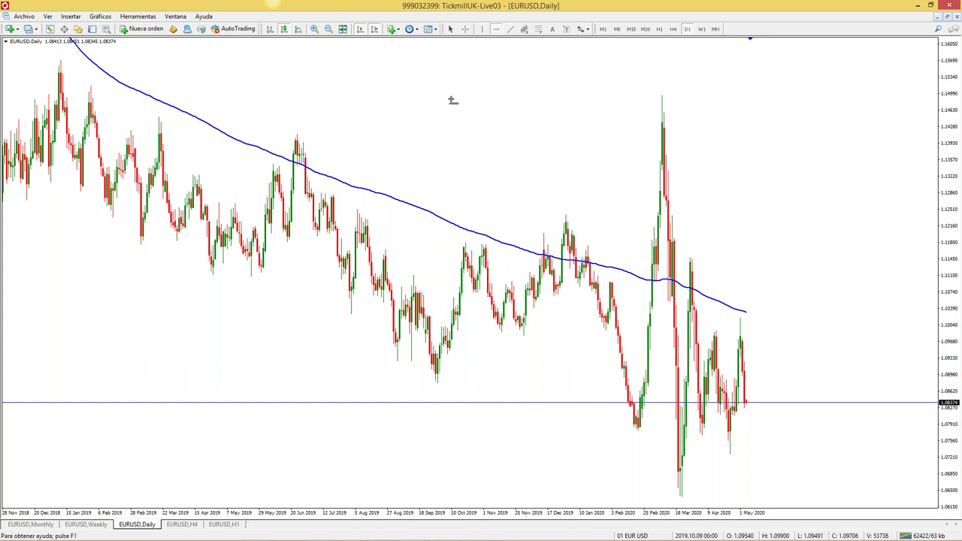
{"action": "left_click_drag", "start_coordinate": [467, 366], "coordinate": [466, 428]}
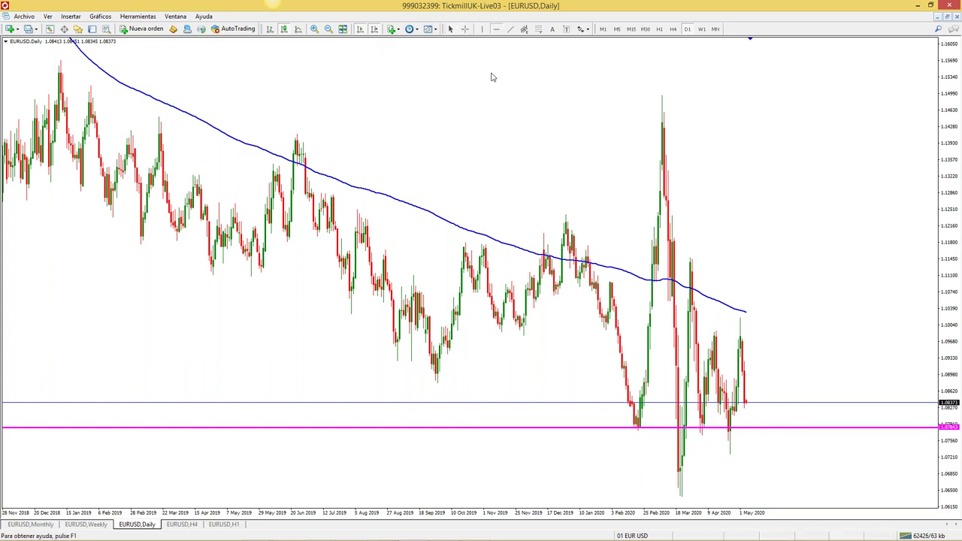
{"action": "left_click", "coordinate": [496, 29]}
{"action": "left_click_drag", "start_coordinate": [438, 397], "coordinate": [435, 378]}
{"action": "left_click", "coordinate": [496, 29]}
{"action": "left_click", "coordinate": [498, 423]}
{"action": "left_click_drag", "start_coordinate": [499, 422], "coordinate": [485, 448]}
{"action": "left_click_drag", "start_coordinate": [475, 373], "coordinate": [469, 341]}
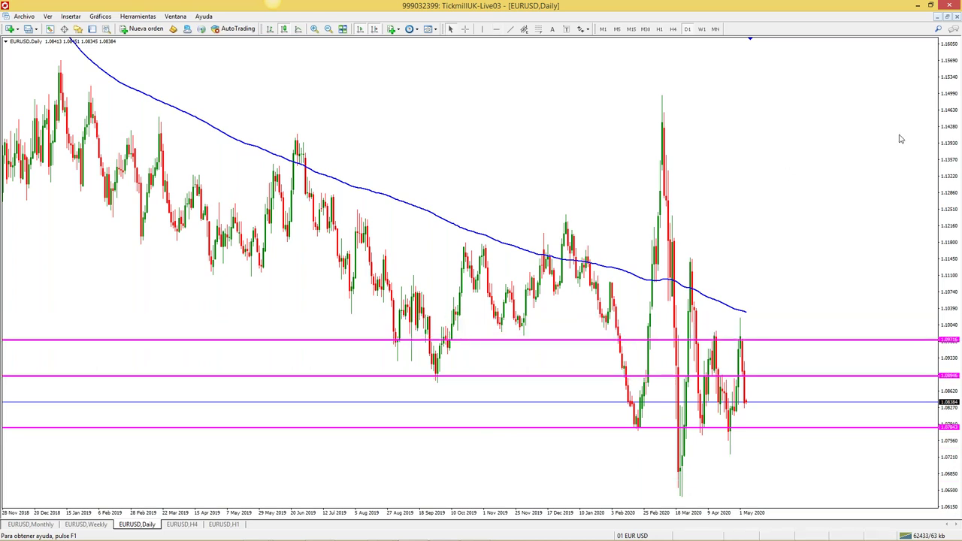
{"action": "left_click", "coordinate": [946, 18]}
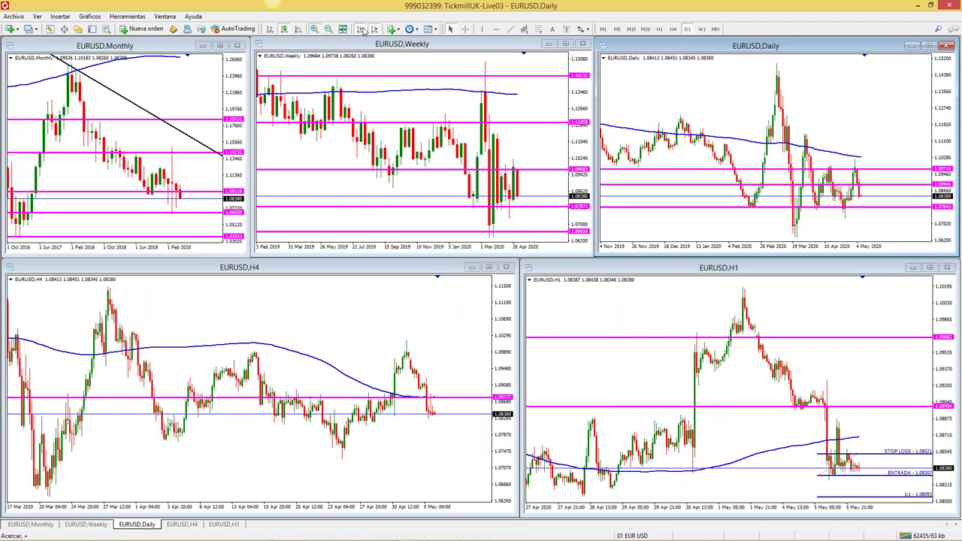
Enlarge the EURUSD daily candles and save the chart's setup as a template, replacing the existing personal template file
{"action": "key", "text": "plus"}
{"action": "right_click", "coordinate": [755, 100]}
{"action": "mouse_move", "coordinate": [857, 195]}
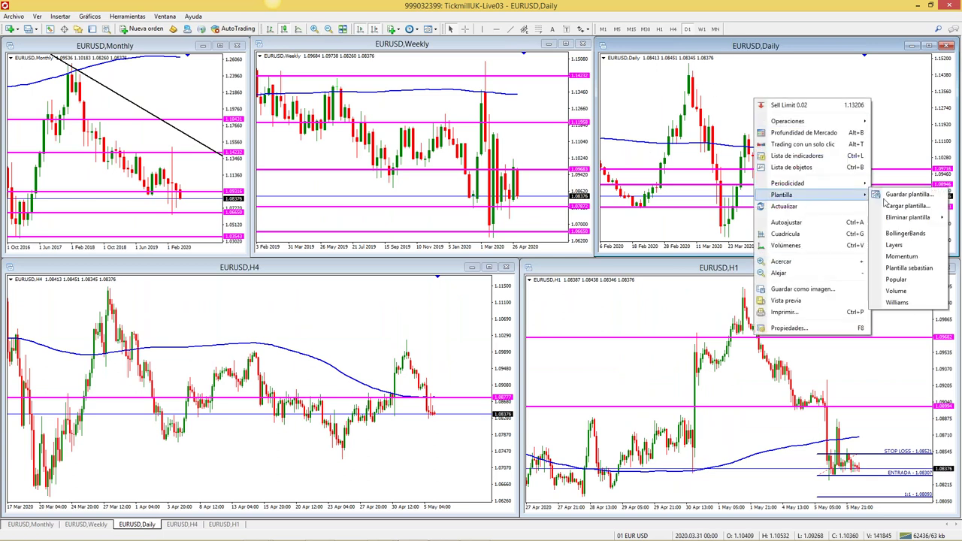
{"action": "left_click", "coordinate": [906, 195]}
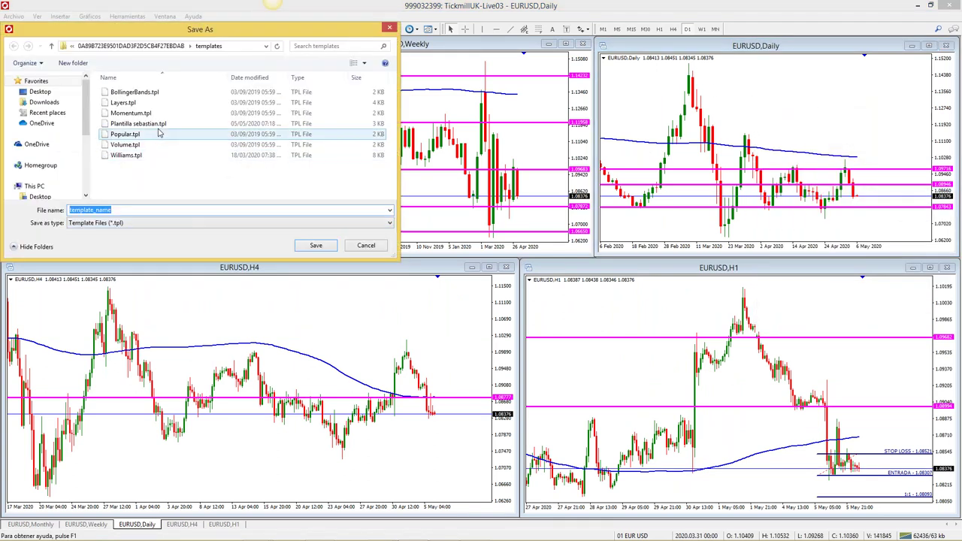
{"action": "double_click", "coordinate": [138, 124]}
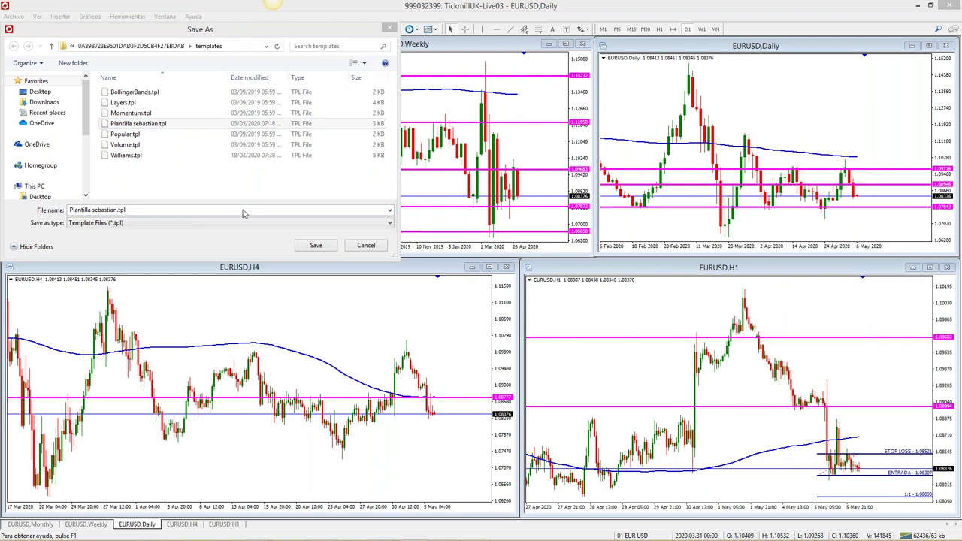
{"action": "left_click", "coordinate": [506, 276]}
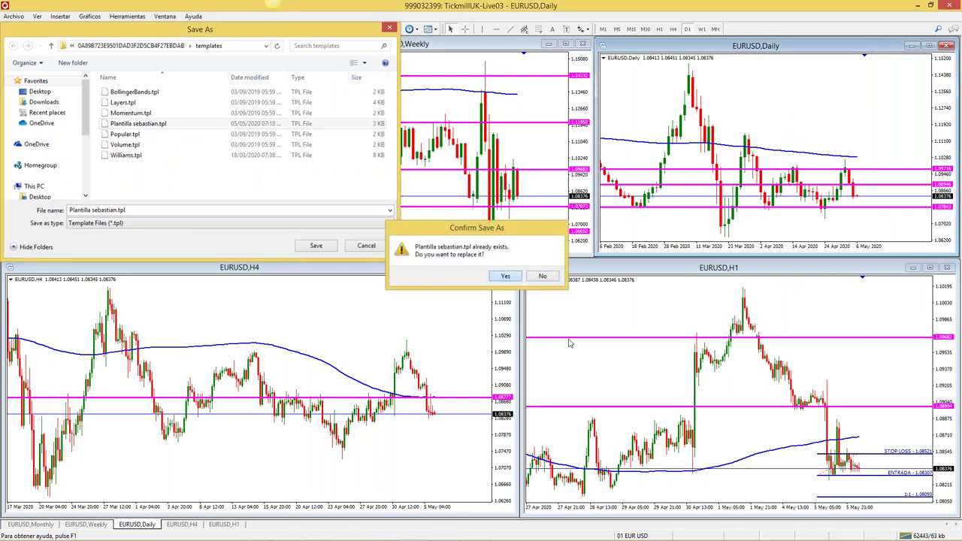
Apply the updated personal template to the EURUSD H1 chart and maximize that chart
{"action": "right_click", "coordinate": [628, 334]}
{"action": "mouse_move", "coordinate": [677, 195]}
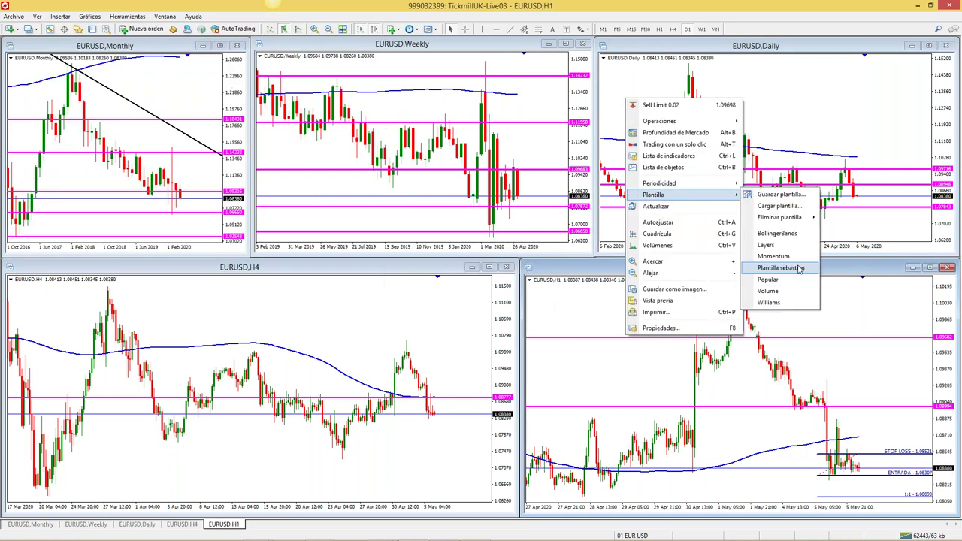
{"action": "left_click", "coordinate": [800, 269]}
{"action": "double_click", "coordinate": [800, 268]}
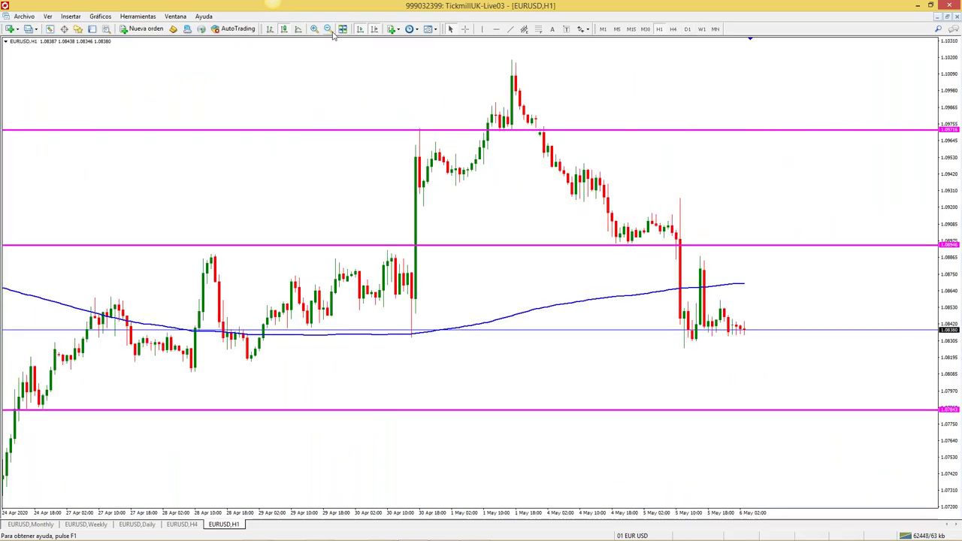
Place risk-reward levels for a sell on EURUSD H1, with entry about 1.08304 and stop loss about 1.08521, and restore the tiled layout
{"action": "left_click", "coordinate": [328, 29]}
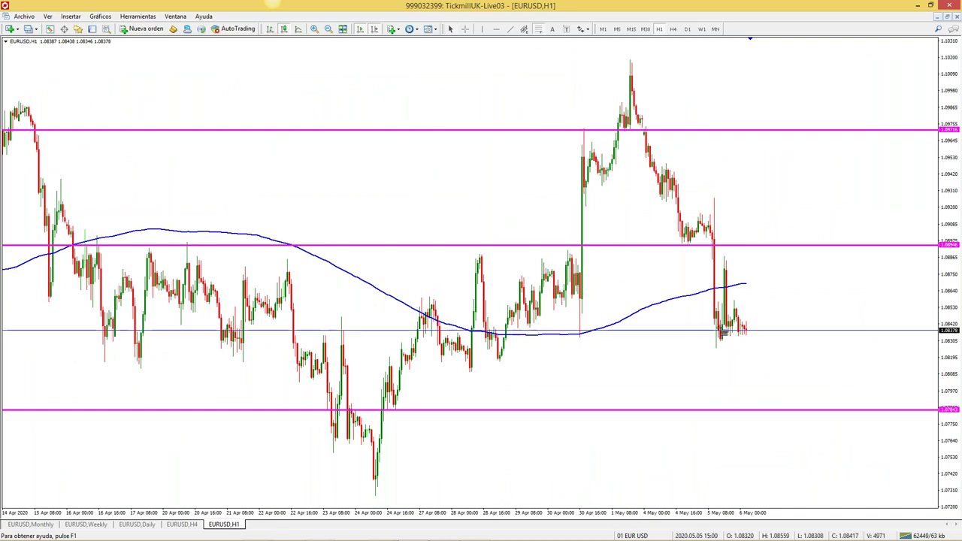
{"action": "left_click_drag", "start_coordinate": [718, 342], "coordinate": [646, 313]}
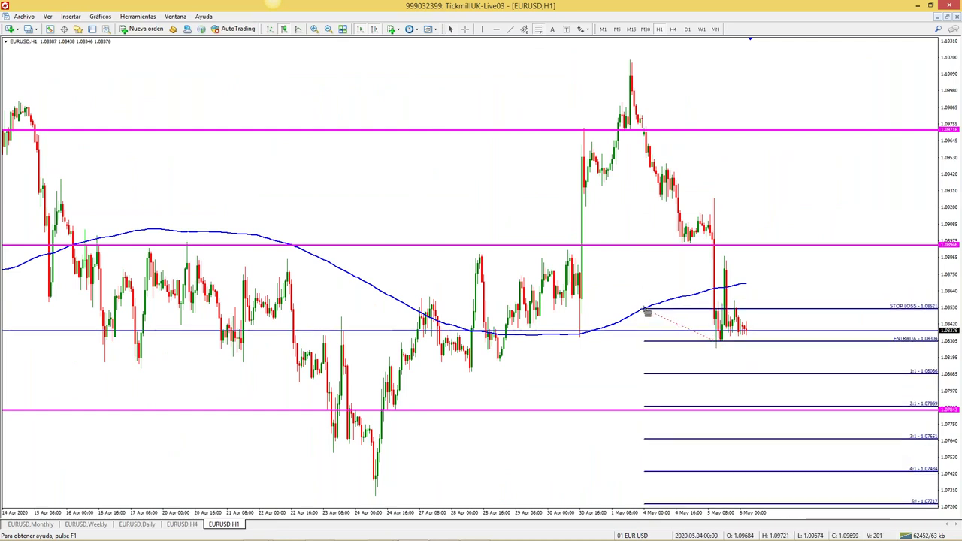
{"action": "left_click", "coordinate": [947, 16]}
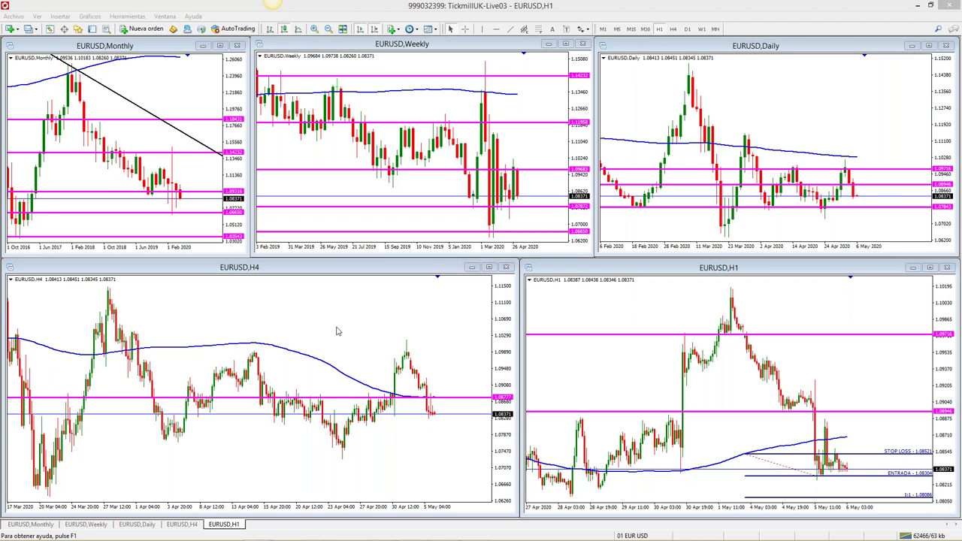
Dismiss the chat notification, load the 06 dolar yen profile, and view the USDJPY H1 chart maximized before restoring the tiled layout
{"action": "left_click", "coordinate": [661, 539]}
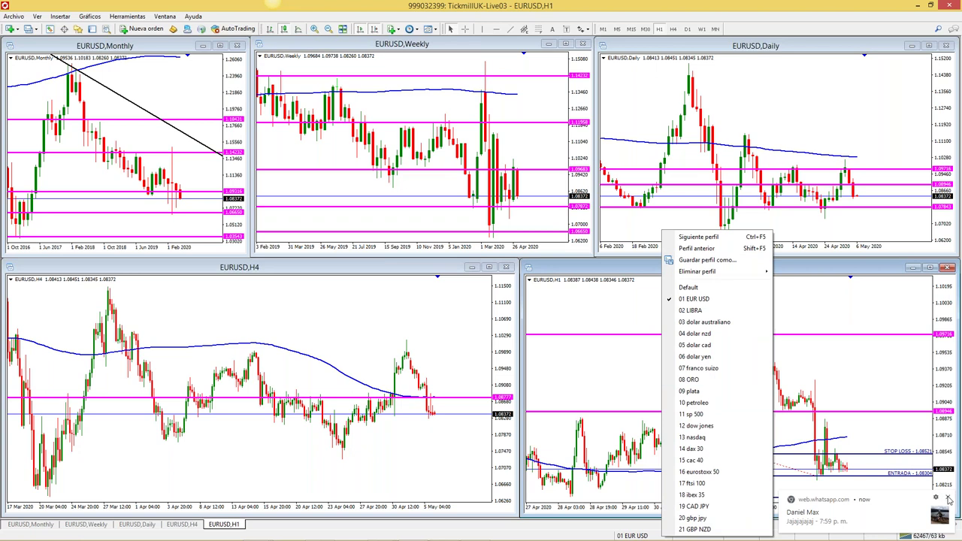
{"action": "left_click", "coordinate": [949, 500]}
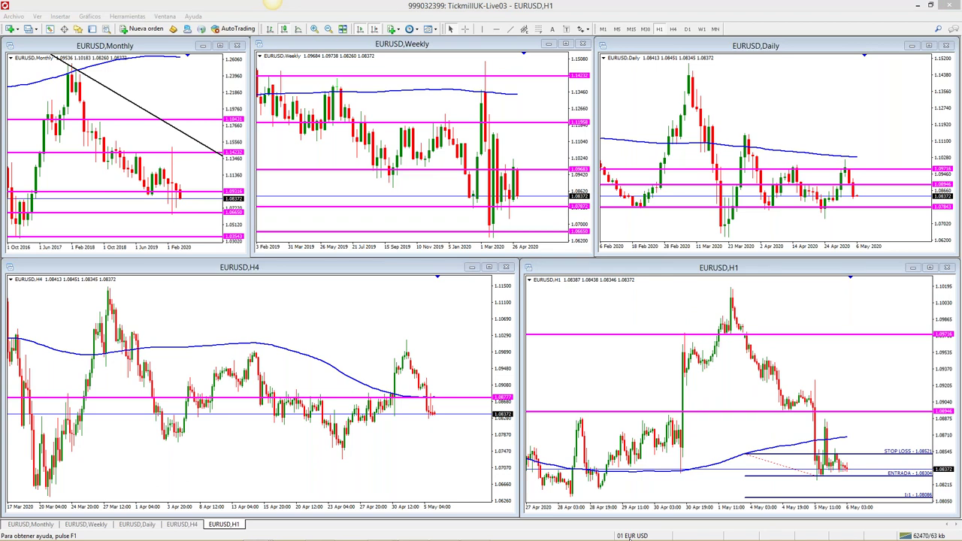
{"action": "left_click", "coordinate": [631, 536]}
{"action": "left_click", "coordinate": [666, 357]}
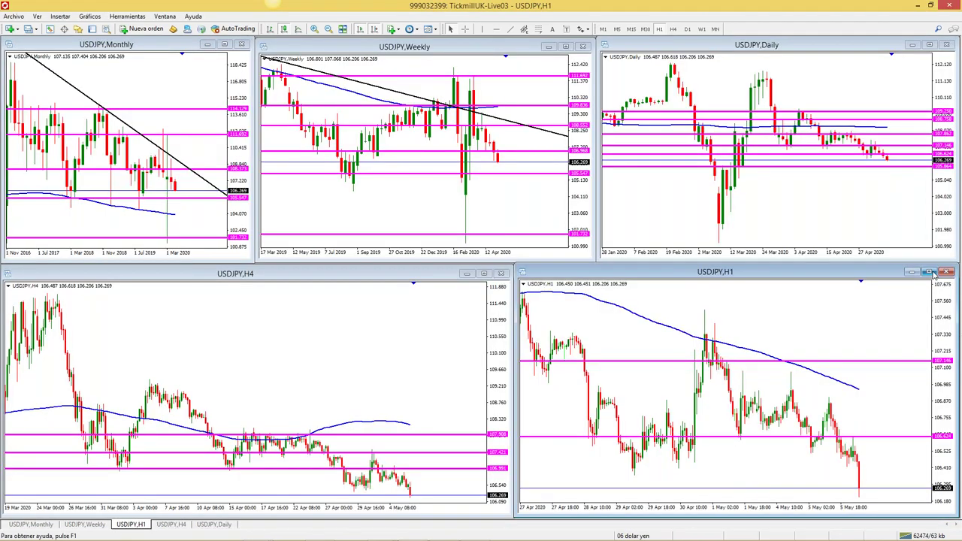
{"action": "left_click", "coordinate": [929, 272]}
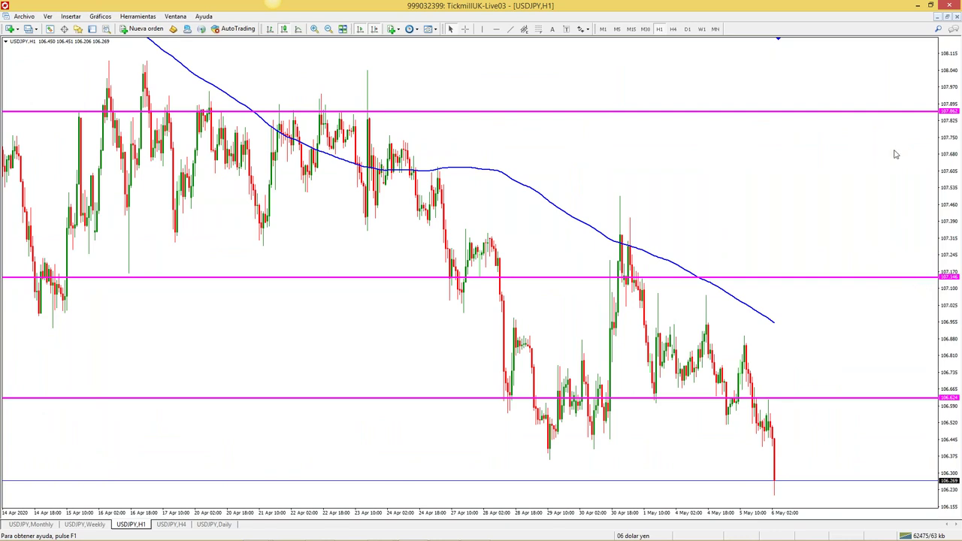
{"action": "left_click", "coordinate": [945, 15]}
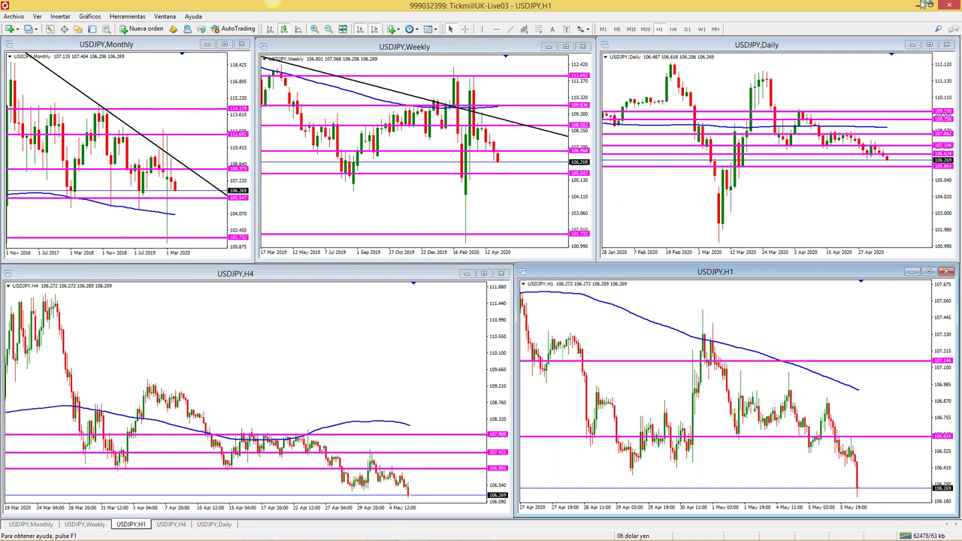
Examine USDJPY's latest candles on the daily and H1 charts against the marked levels, and return to the tiled layout
{"action": "left_click", "coordinate": [930, 44]}
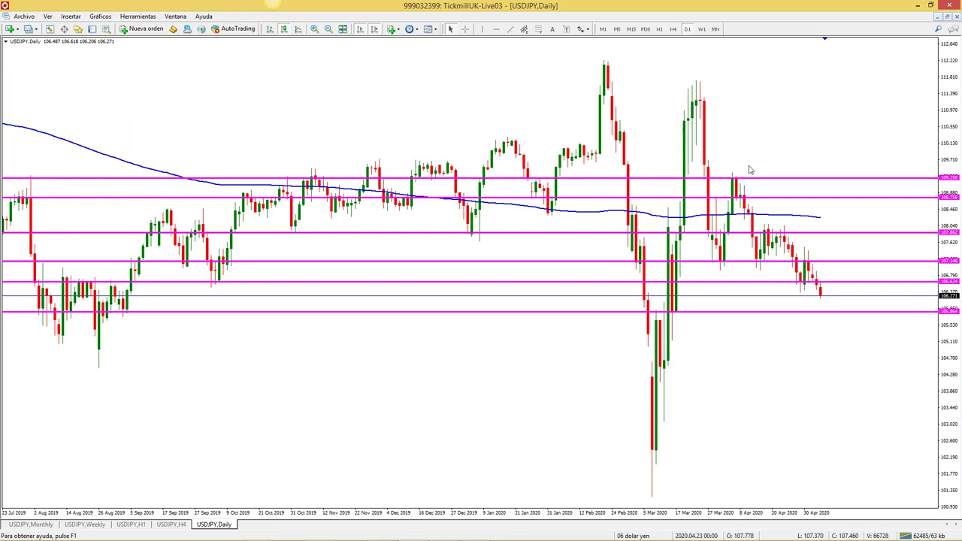
{"action": "left_click", "coordinate": [314, 29]}
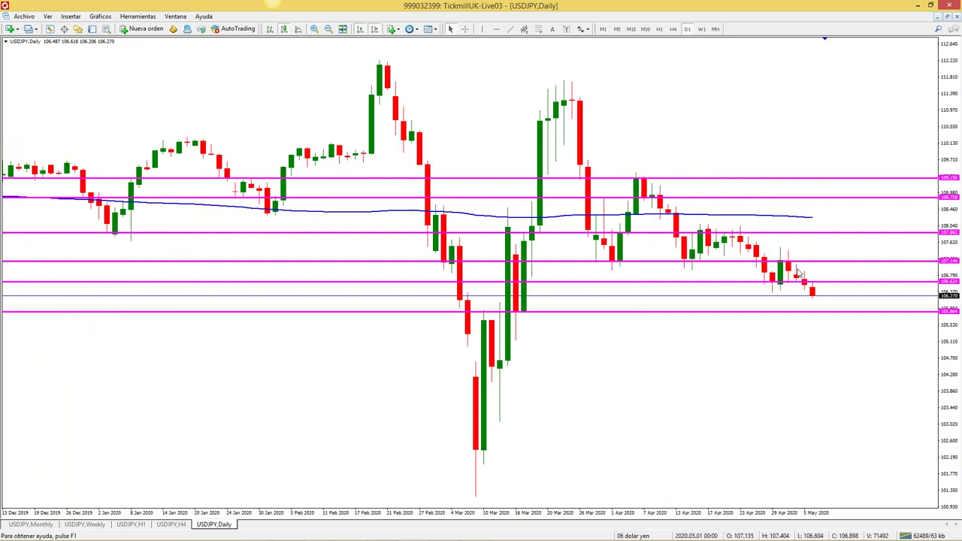
{"action": "left_click", "coordinate": [329, 28]}
{"action": "left_click", "coordinate": [947, 16]}
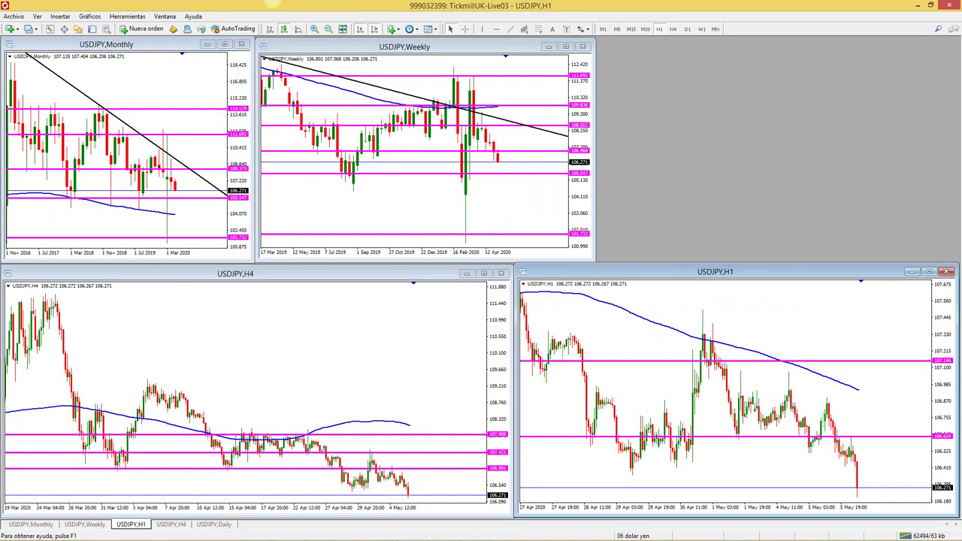
{"action": "left_click", "coordinate": [213, 524]}
{"action": "left_click", "coordinate": [949, 16]}
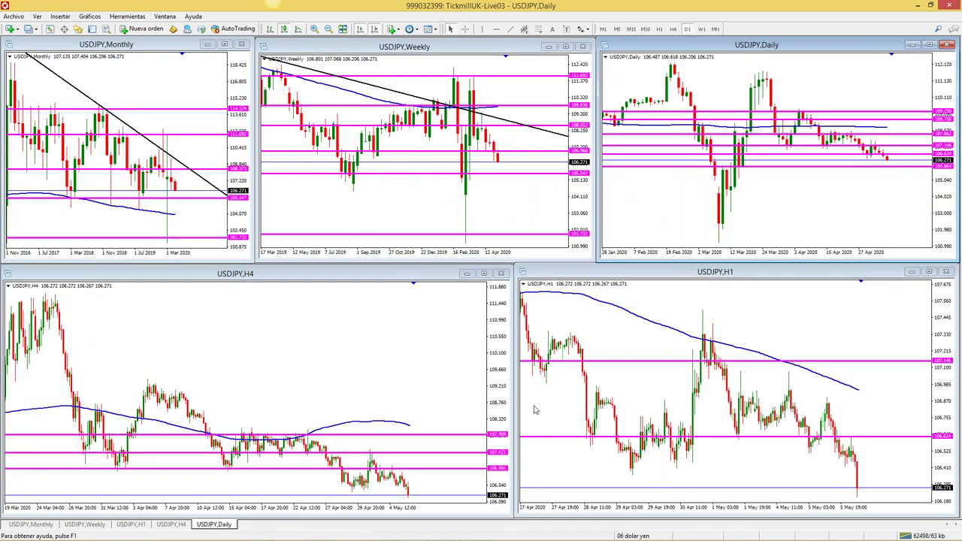
{"action": "left_click", "coordinate": [930, 273]}
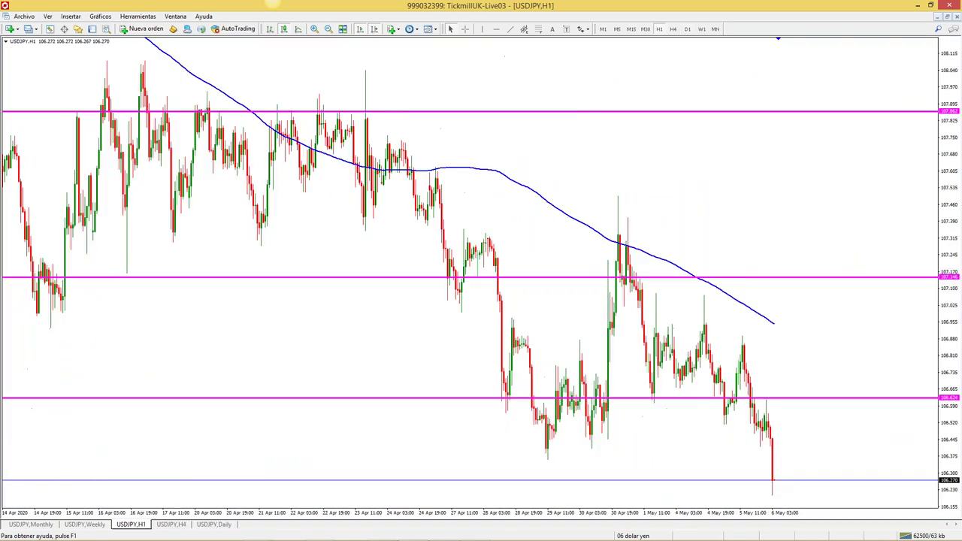
{"action": "left_click", "coordinate": [946, 23]}
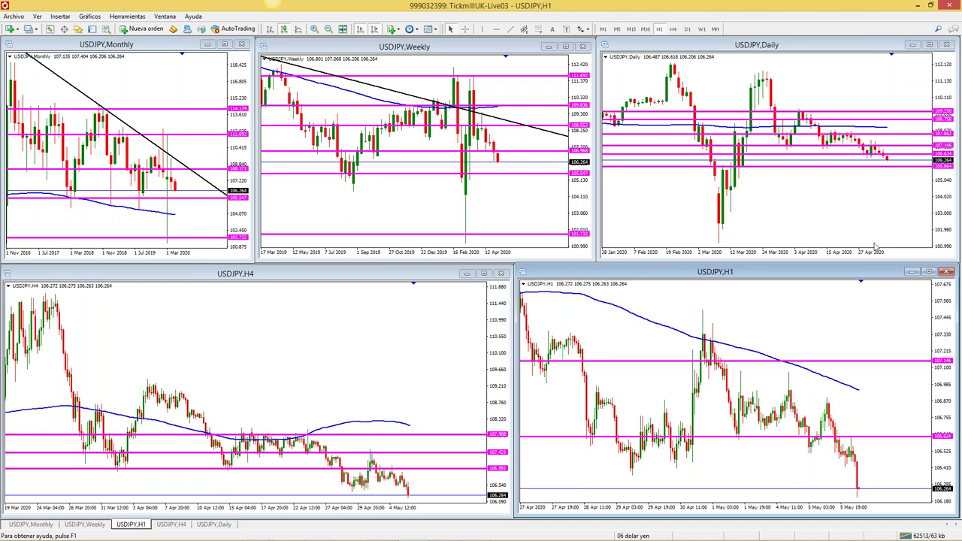
Compare the yen crosses by viewing EURJPY in the Default profile and the GBPJPY H1 chart in the 20 gbp jpy profile
{"action": "left_click", "coordinate": [632, 534]}
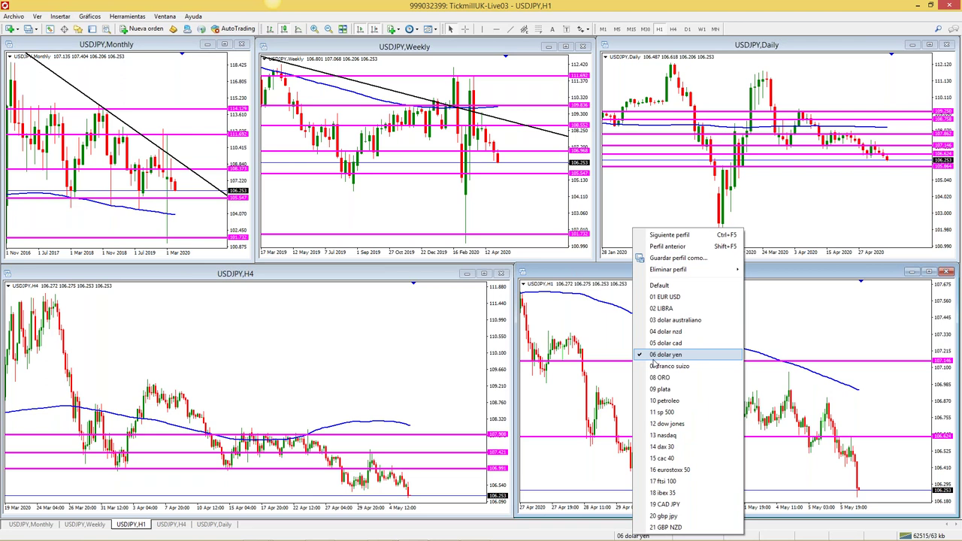
{"action": "left_click", "coordinate": [659, 286]}
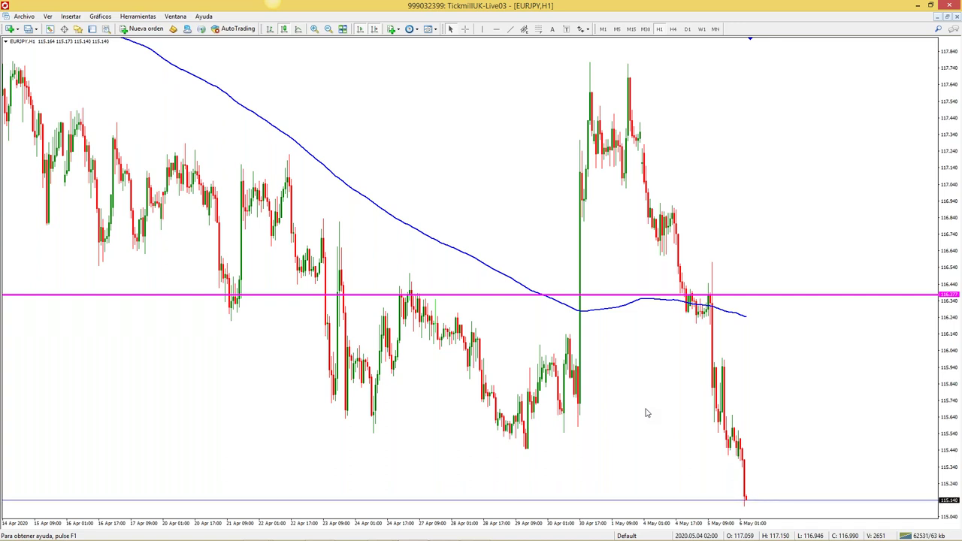
{"action": "left_click", "coordinate": [639, 536]}
{"action": "left_click", "coordinate": [677, 514]}
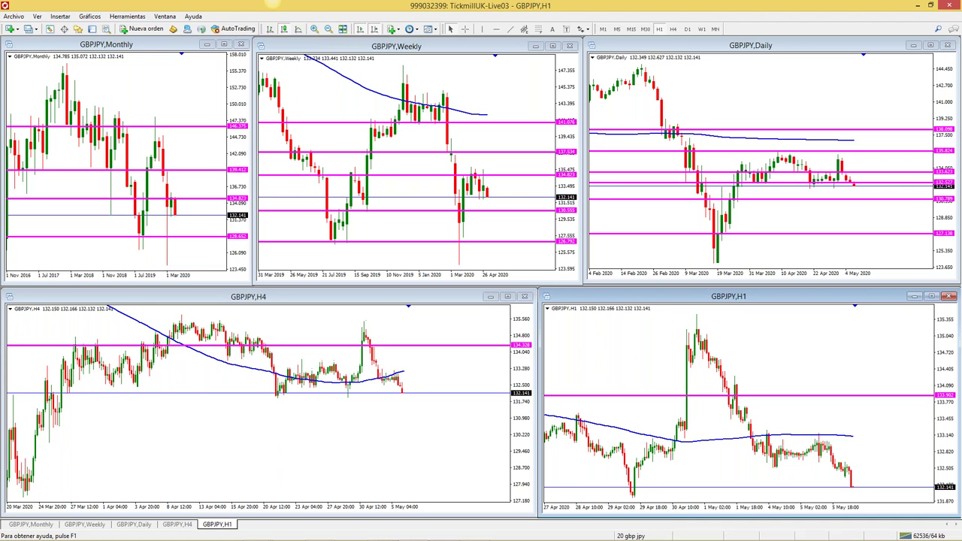
{"action": "left_click", "coordinate": [932, 296]}
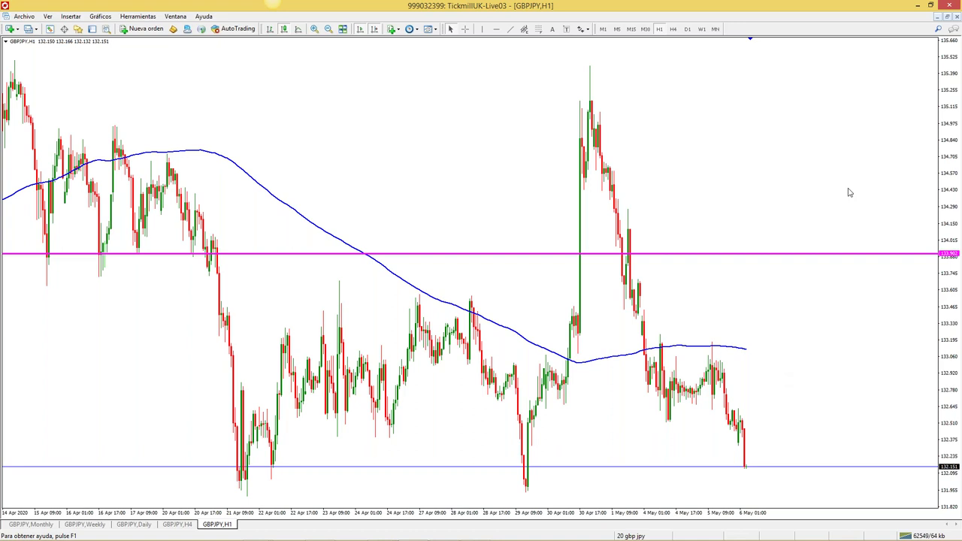
{"action": "left_click", "coordinate": [947, 16]}
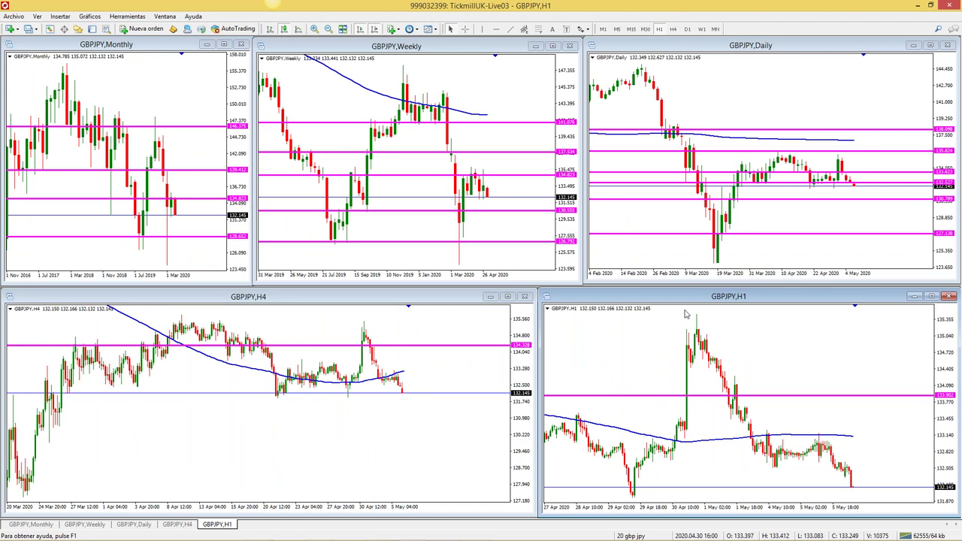
Check the charts in the 01 EUR USD profile and switch to the 05 dolar cad profile
{"action": "left_click", "coordinate": [630, 536]}
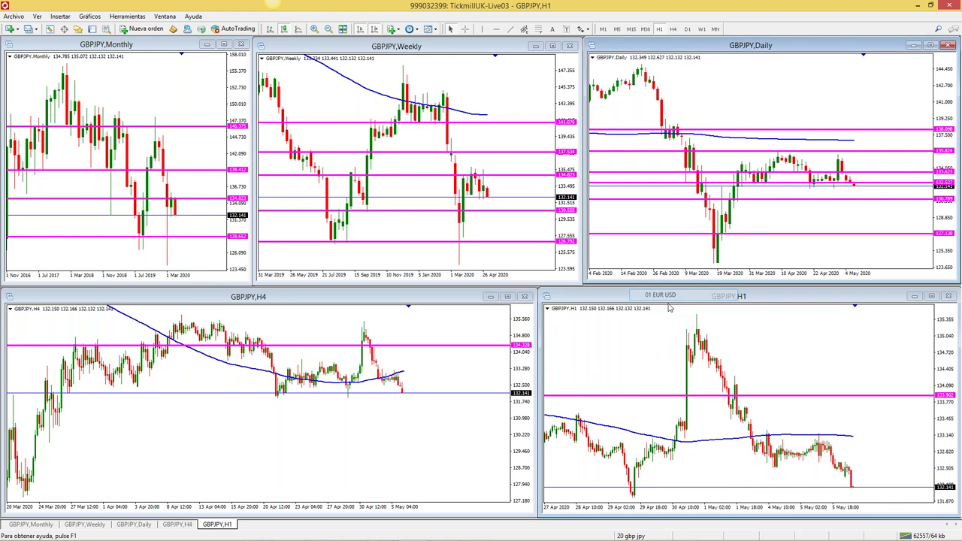
{"action": "left_click", "coordinate": [671, 296]}
{"action": "left_click", "coordinate": [631, 536]}
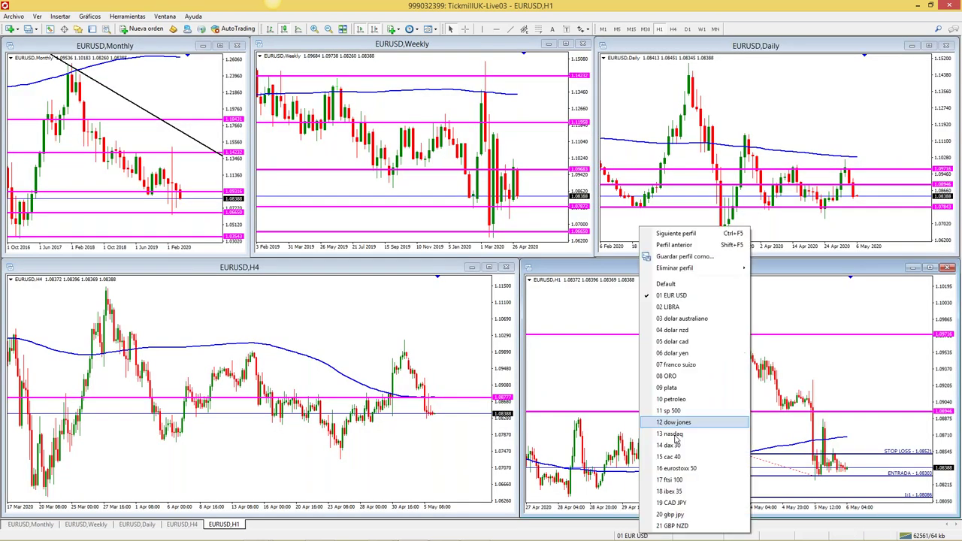
{"action": "left_click", "coordinate": [677, 342]}
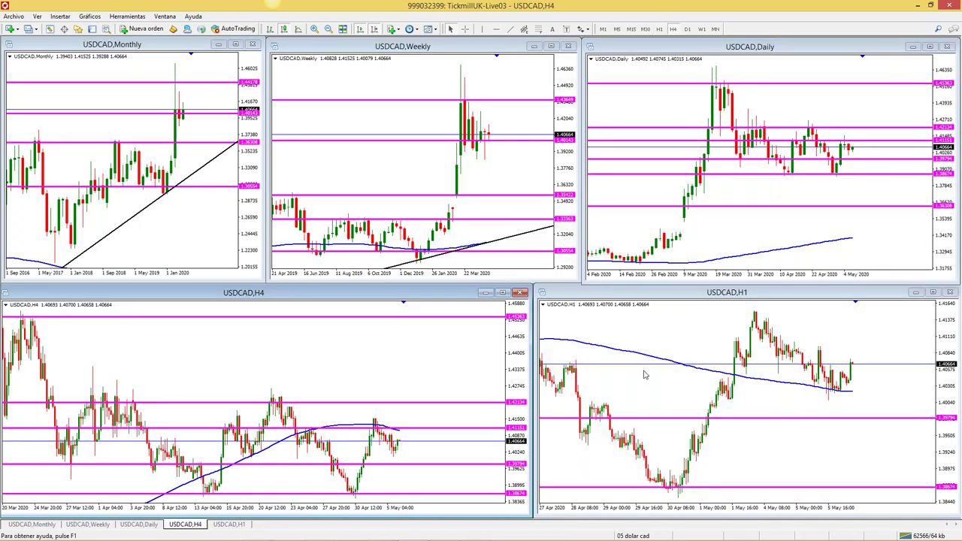
Place risk-reward levels for a buy on the maximized USDCAD H1 chart, with entry about 1.40552 and stop loss about 1.40316
{"action": "left_click", "coordinate": [932, 293]}
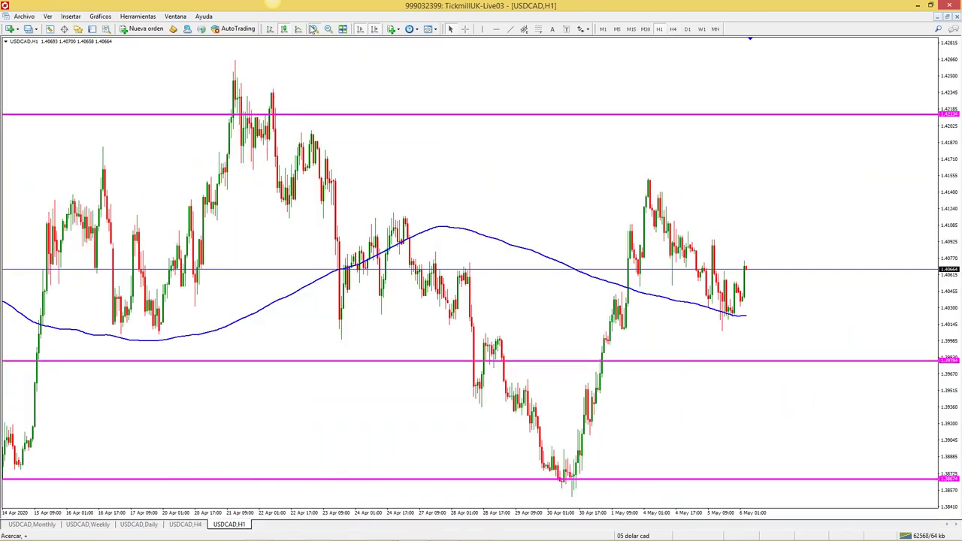
{"action": "left_click", "coordinate": [313, 28]}
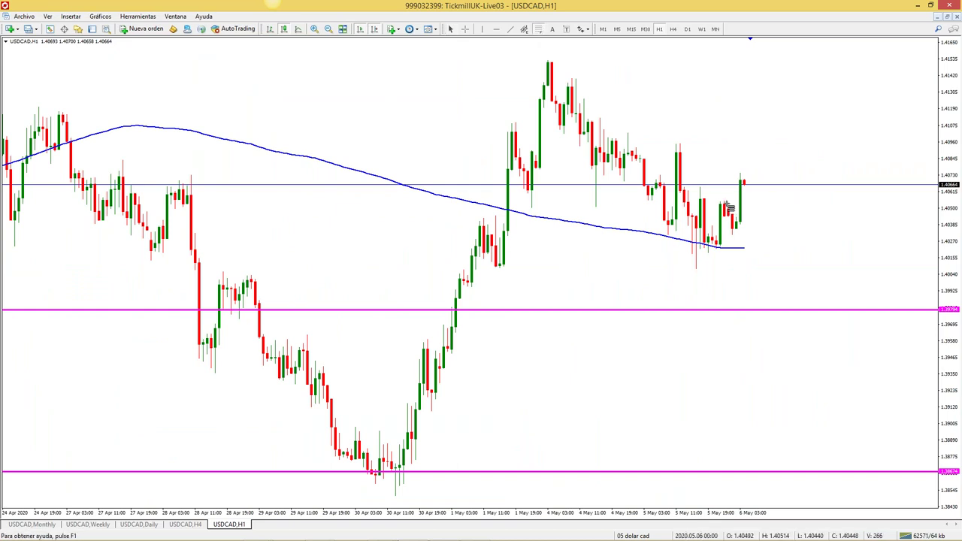
{"action": "left_click_drag", "start_coordinate": [721, 201], "coordinate": [630, 239]}
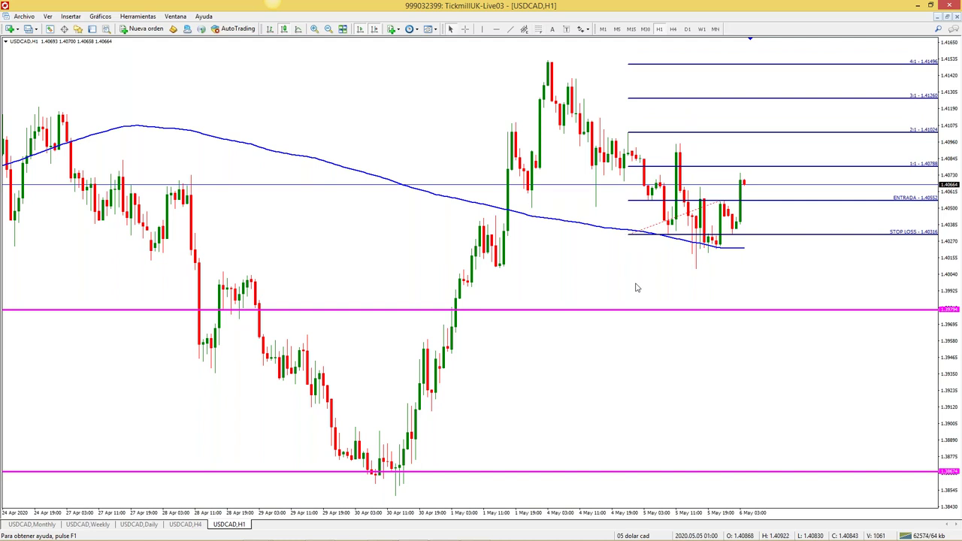
Delete the risk-reward levels from the USDCAD H1 chart and return to the tiled chart layout
{"action": "left_click", "coordinate": [328, 29]}
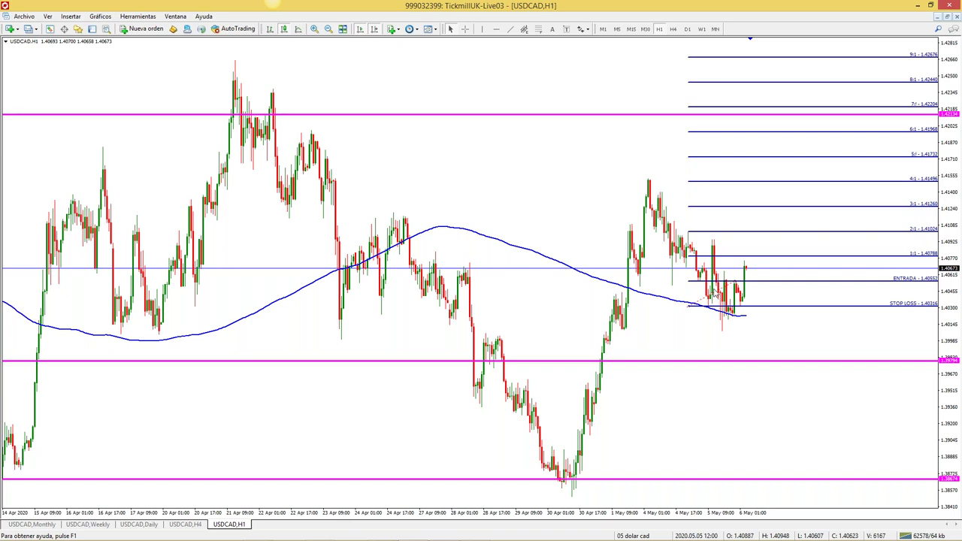
{"action": "key", "text": "Delete"}
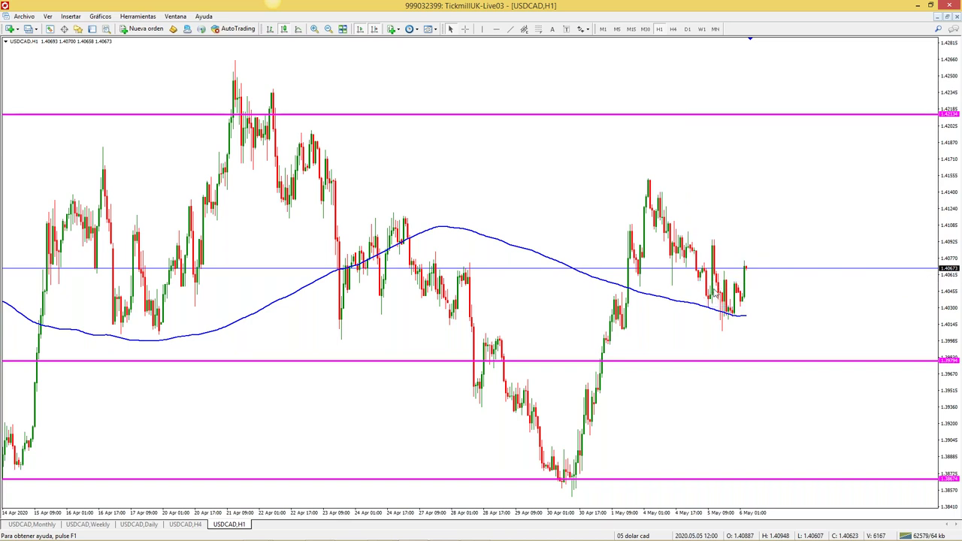
{"action": "left_click", "coordinate": [947, 15]}
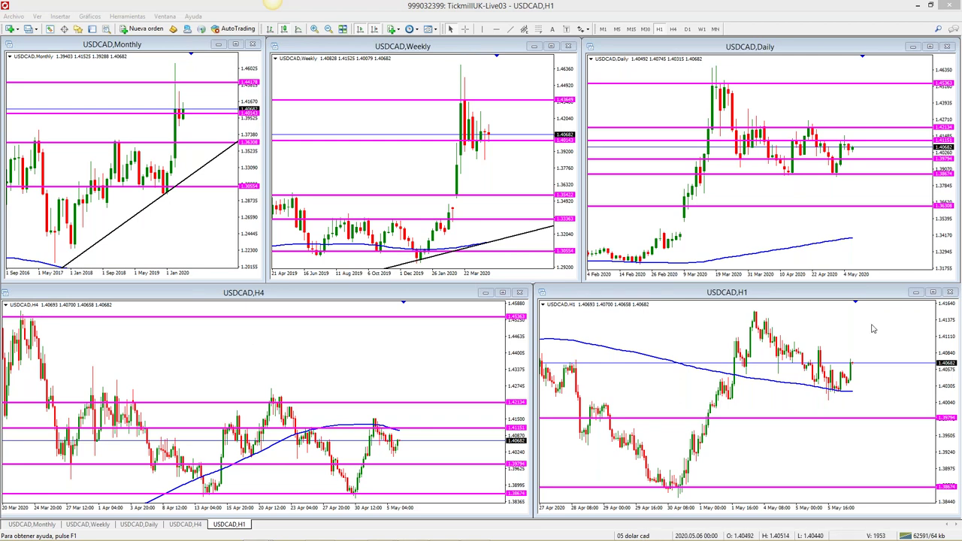
Examine USDCAD's latest candles on the enlarged H1 chart against the moving average and marked levels, returning to the tiled layout
{"action": "left_click", "coordinate": [933, 292]}
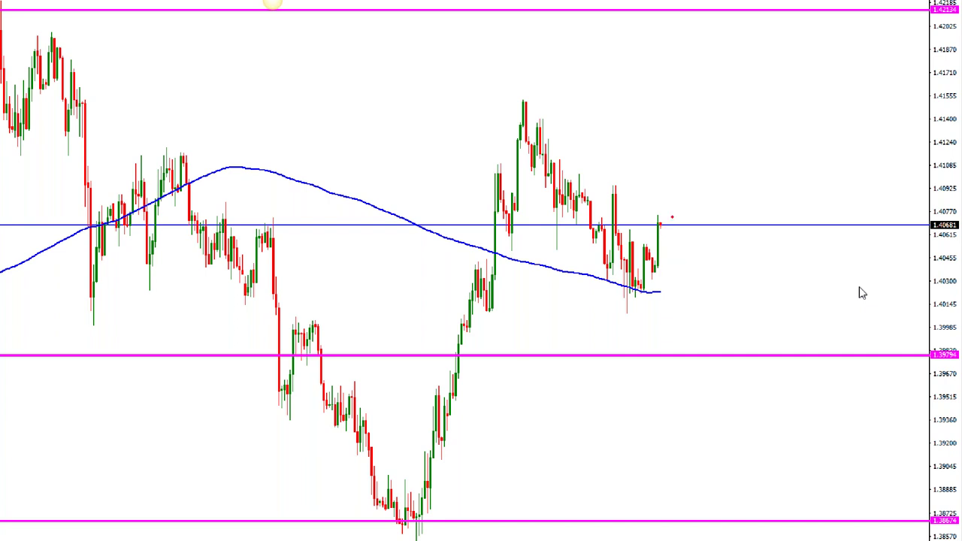
{"action": "left_click", "coordinate": [943, 16]}
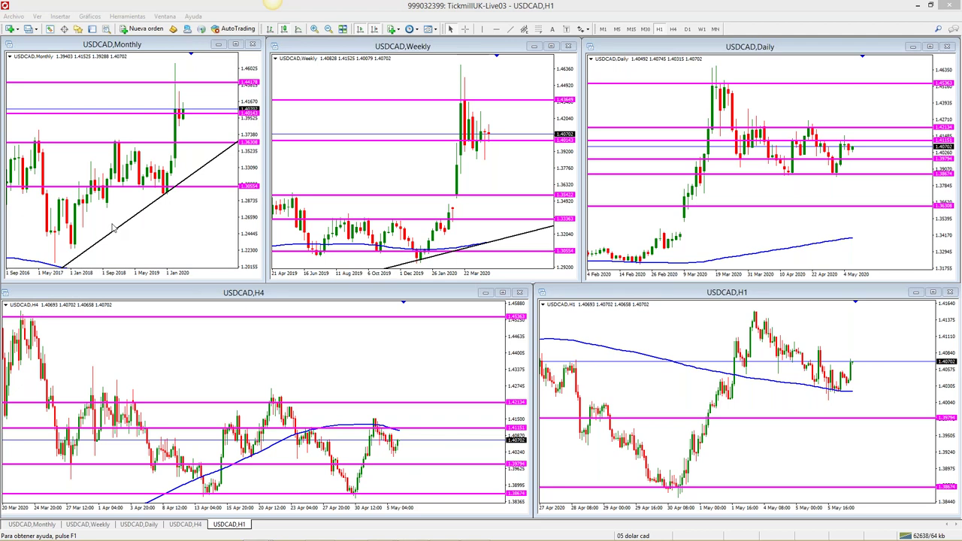
{"action": "left_click", "coordinate": [933, 292]}
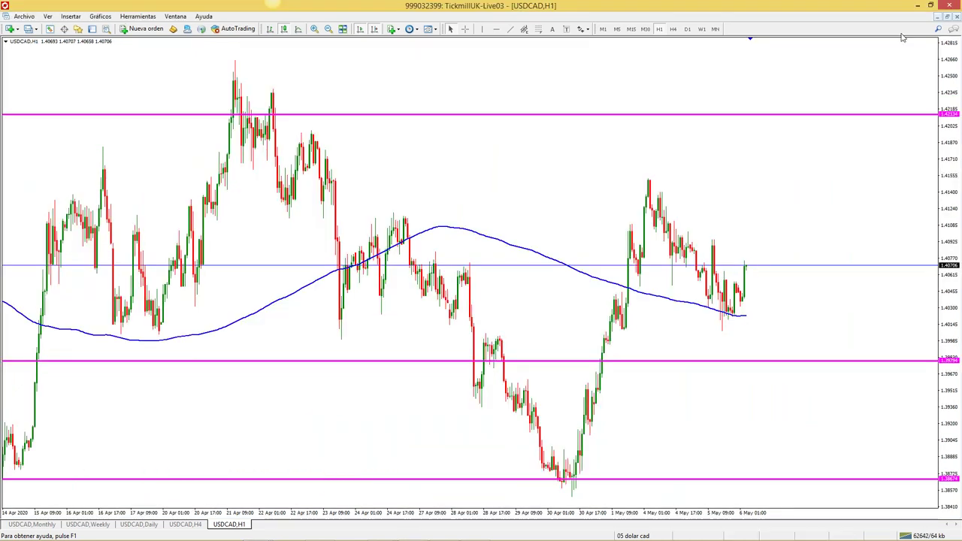
{"action": "left_click", "coordinate": [949, 17]}
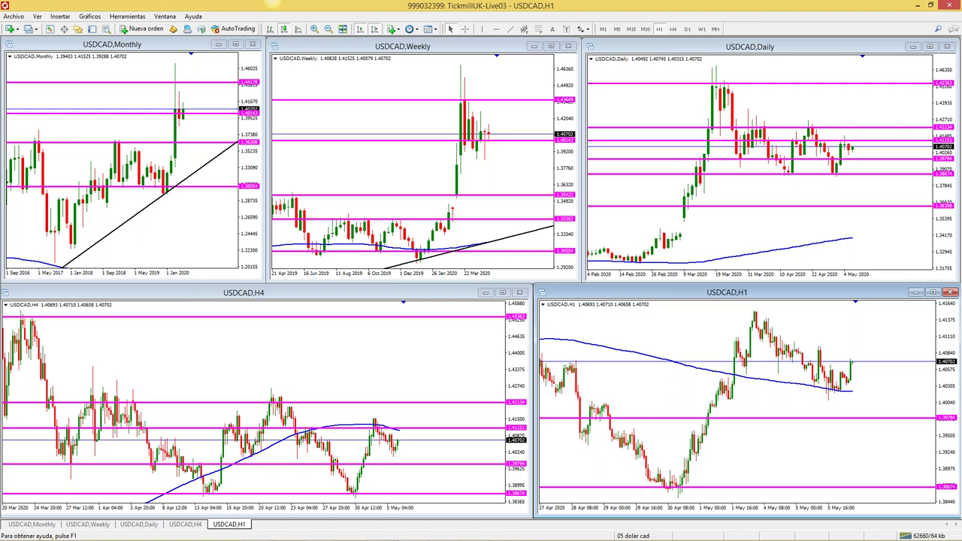
{"action": "scroll", "coordinate": [736, 398], "scroll_direction": "left", "scroll_amount": 10}
{"action": "key", "text": "End"}
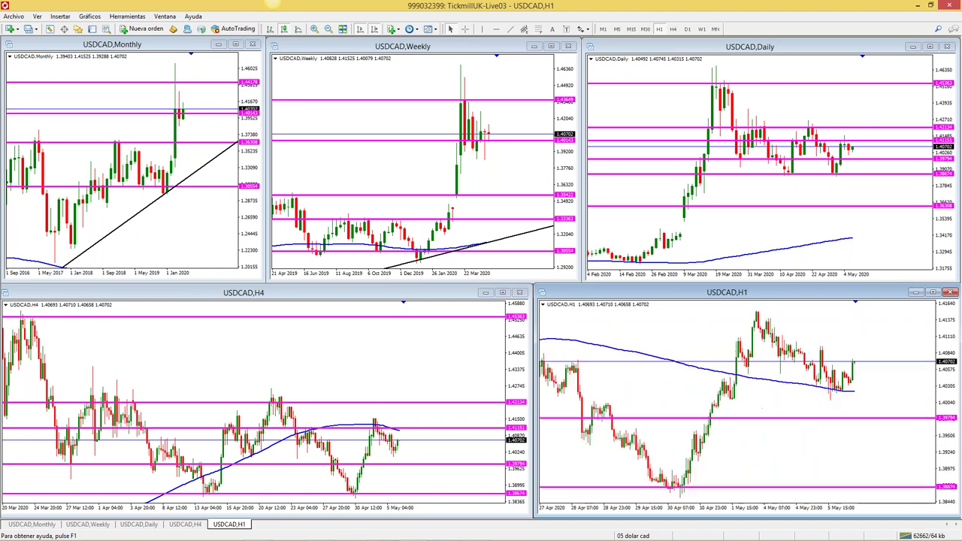
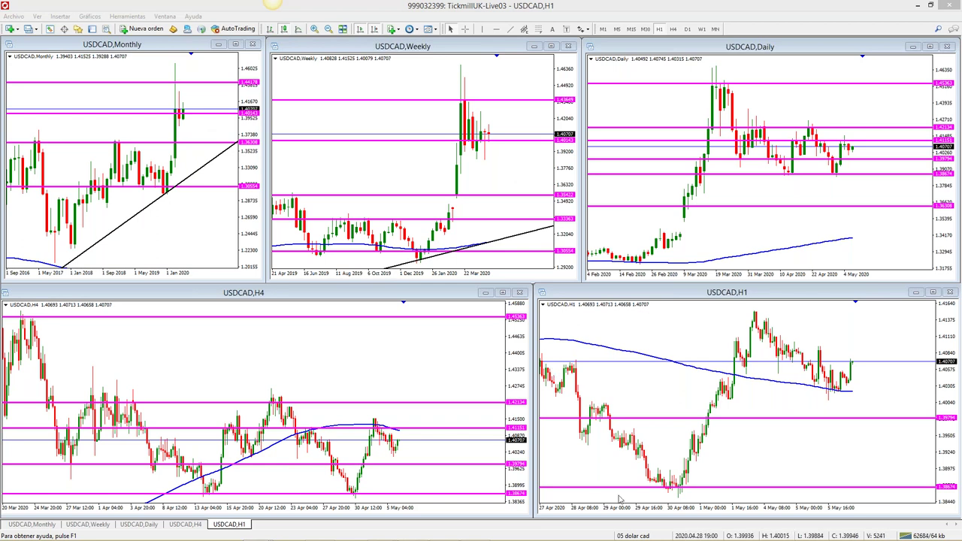
In the 08 ORO profile, place buy risk-reward levels on XAUUSD H1, with entry about 1710.68 and stop loss about 1701.84, and return to tiles
{"action": "left_click", "coordinate": [627, 536]}
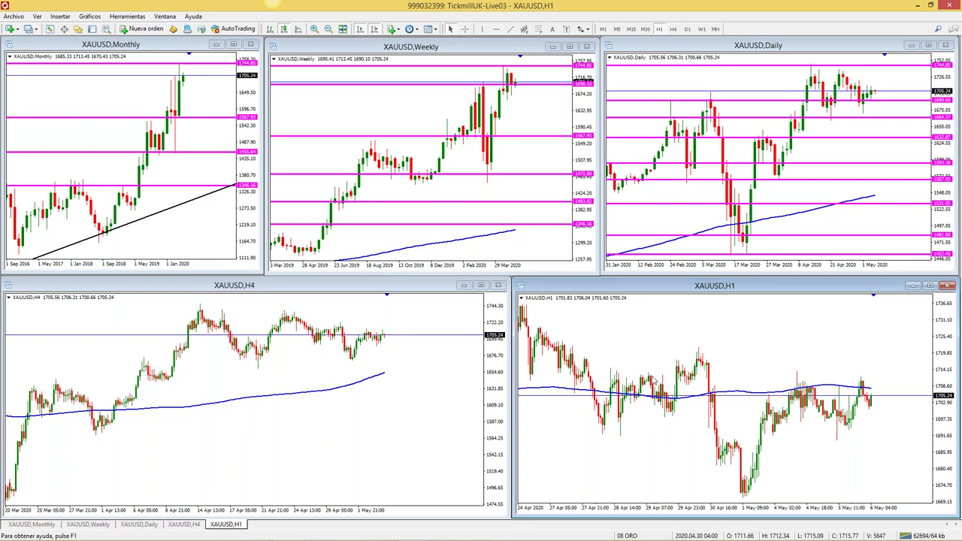
{"action": "left_click", "coordinate": [930, 286]}
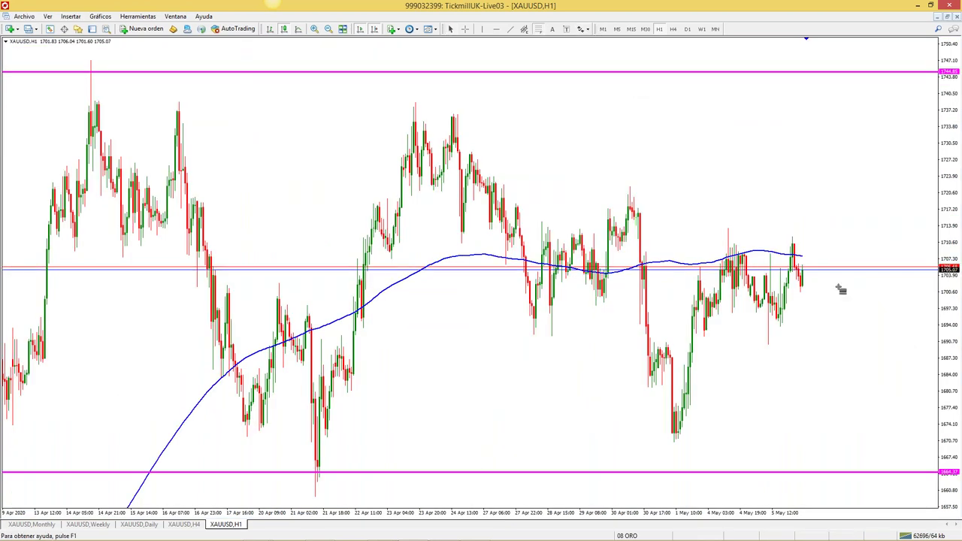
{"action": "left_click_drag", "start_coordinate": [792, 242], "coordinate": [739, 292]}
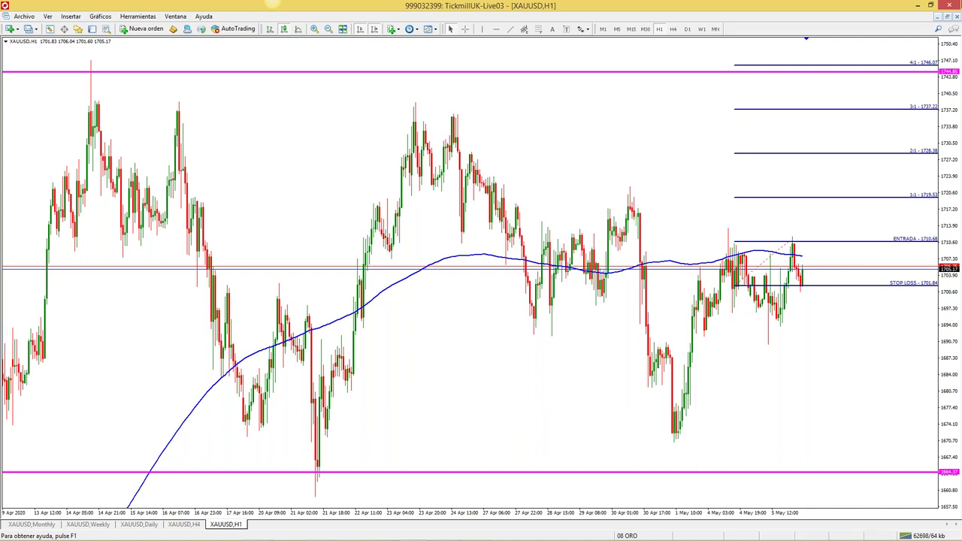
{"action": "left_click", "coordinate": [946, 16]}
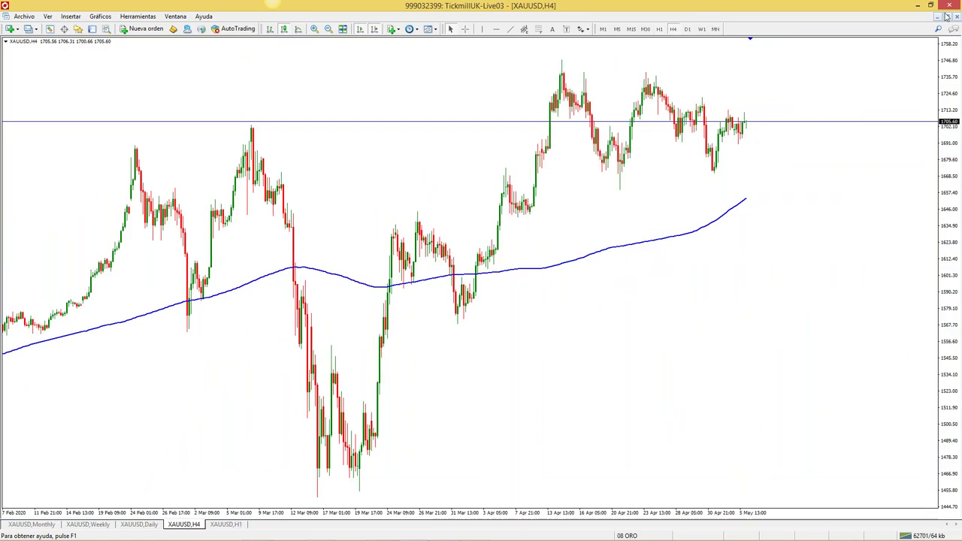
{"action": "left_click", "coordinate": [947, 16]}
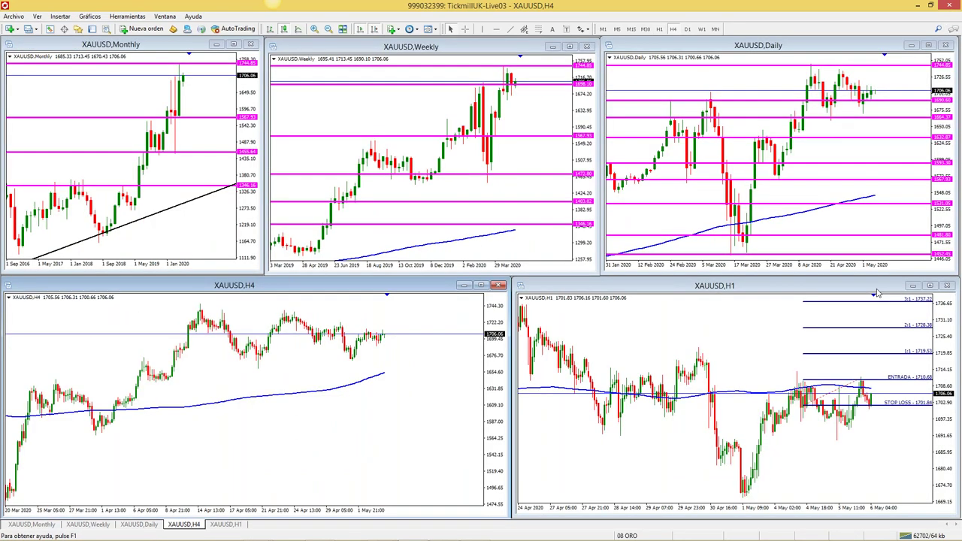
Delete the risk-reward levels from the maximized XAUUSD H1 chart and restore the tiled layout
{"action": "left_click", "coordinate": [930, 285]}
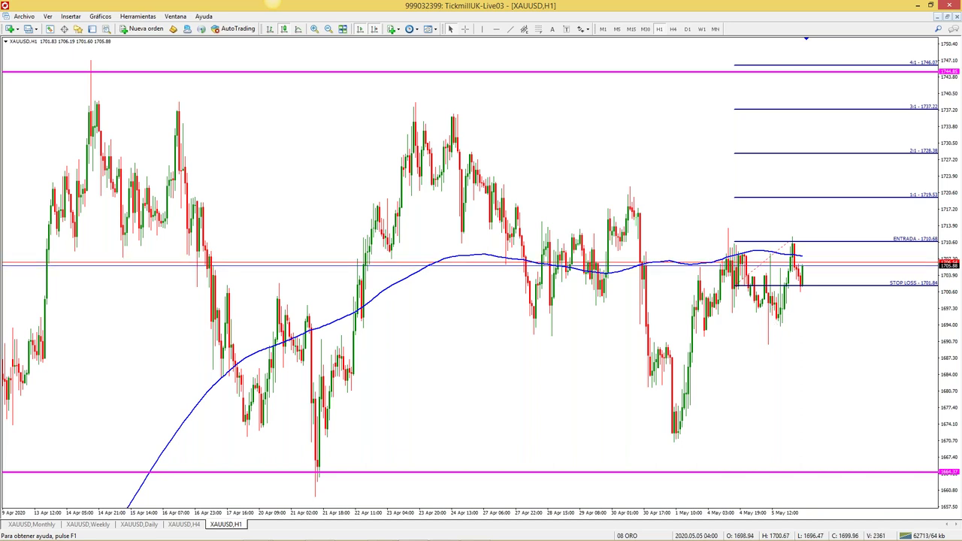
{"action": "key", "text": "Delete"}
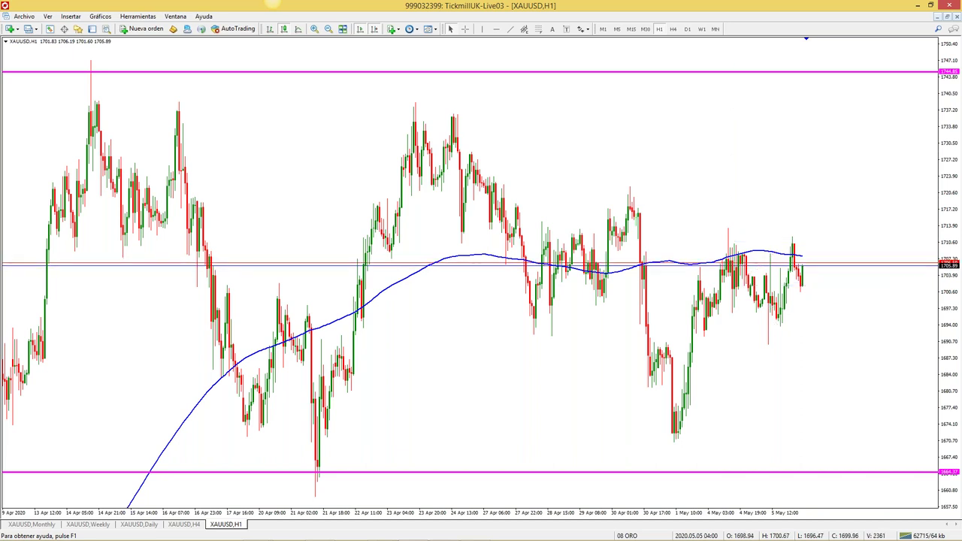
{"action": "left_click", "coordinate": [947, 17]}
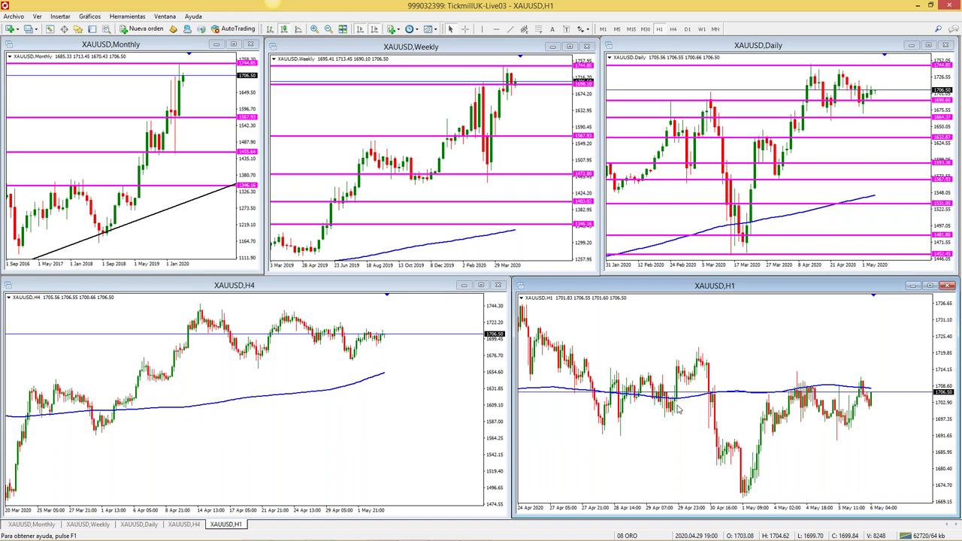
Switch to the Default profile, load EURAUD into the chart from the symbol list, and hide the list
{"action": "mouse_move", "coordinate": [640, 524]}
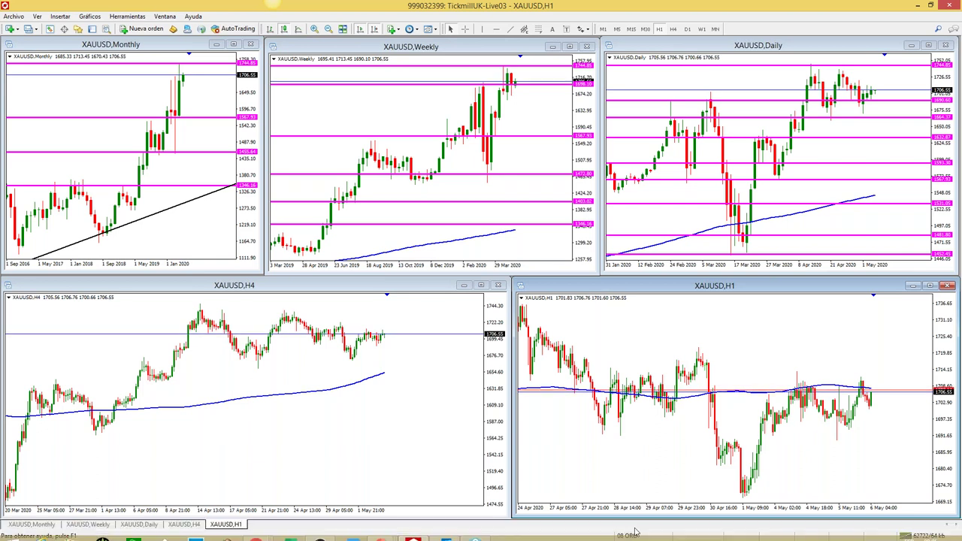
{"action": "left_click", "coordinate": [635, 532]}
{"action": "left_click", "coordinate": [660, 286]}
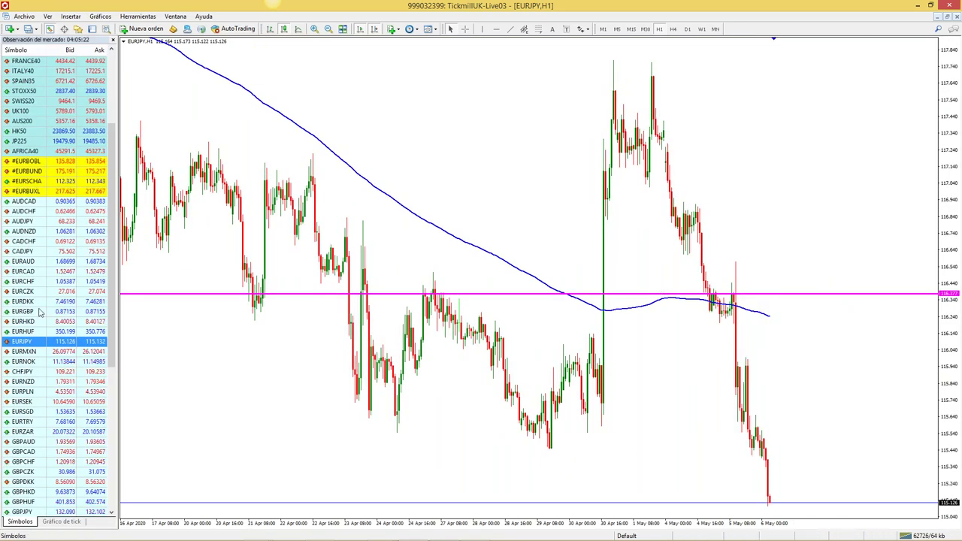
{"action": "left_click", "coordinate": [26, 262]}
{"action": "left_click_drag", "start_coordinate": [199, 282], "coordinate": [200, 282]}
{"action": "key", "text": "ctrl+m"}
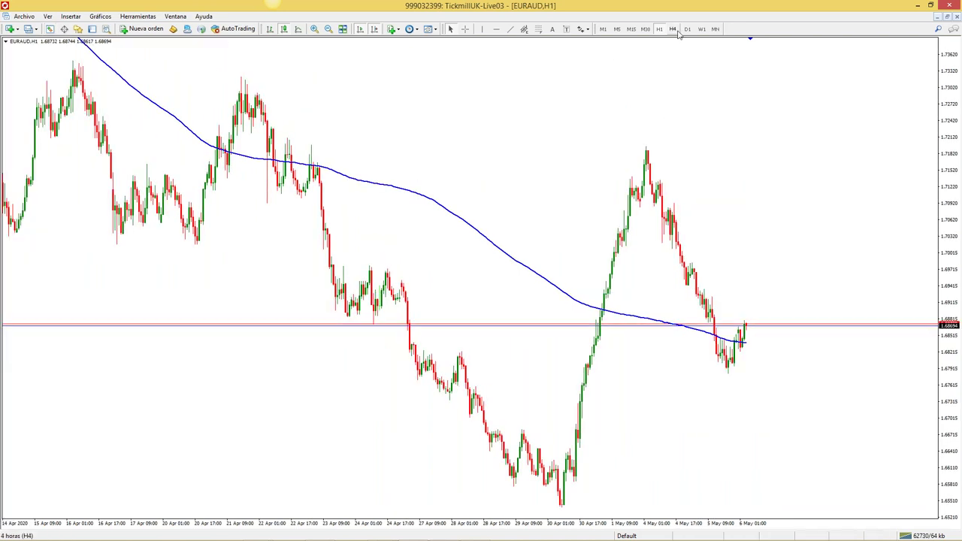
Review EURAUD's price movement on the H4 and daily timeframes, and return to H1
{"action": "left_click", "coordinate": [674, 29]}
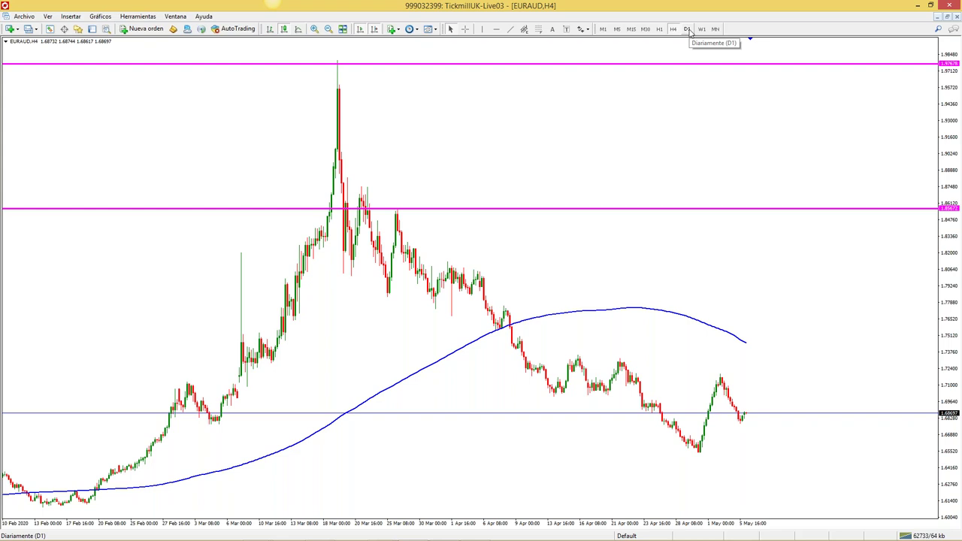
{"action": "left_click", "coordinate": [687, 30]}
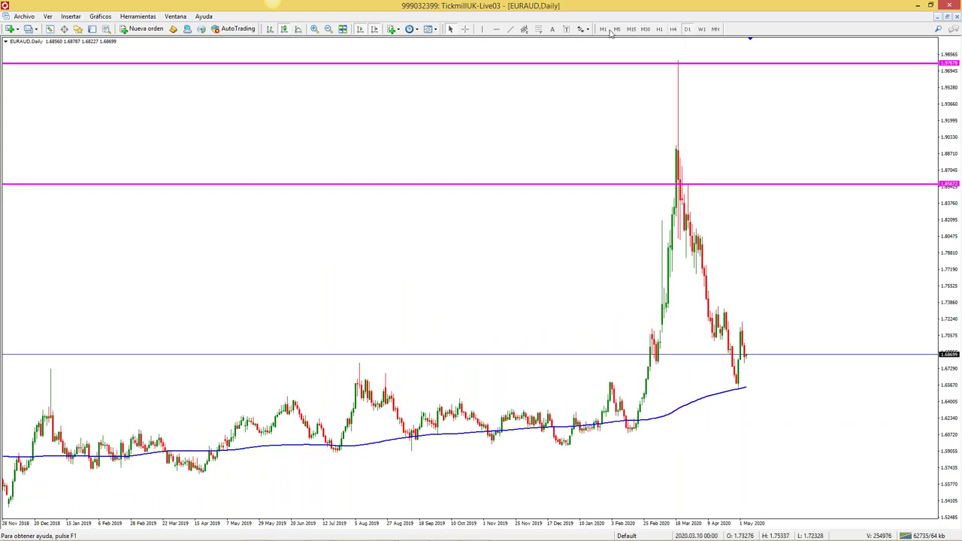
{"action": "left_click", "coordinate": [315, 29]}
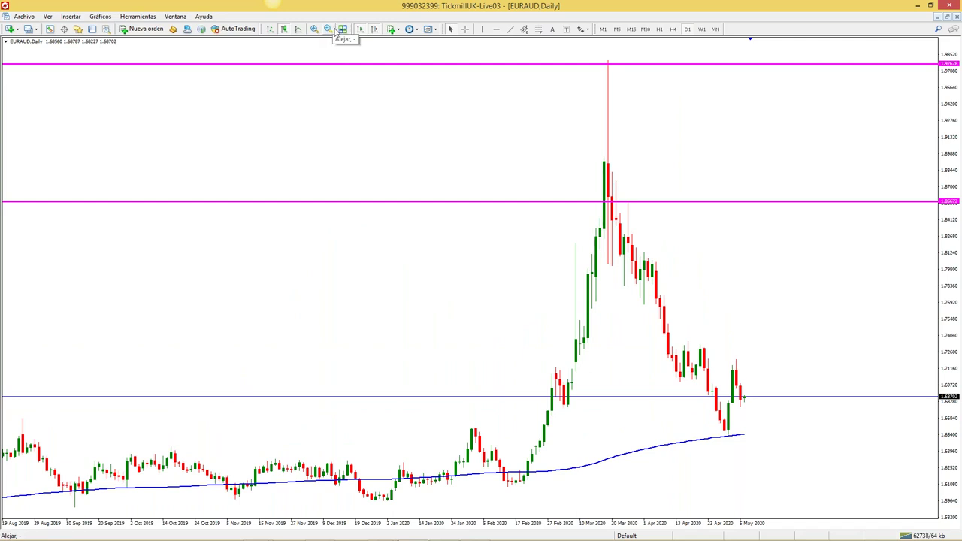
{"action": "left_click", "coordinate": [335, 30]}
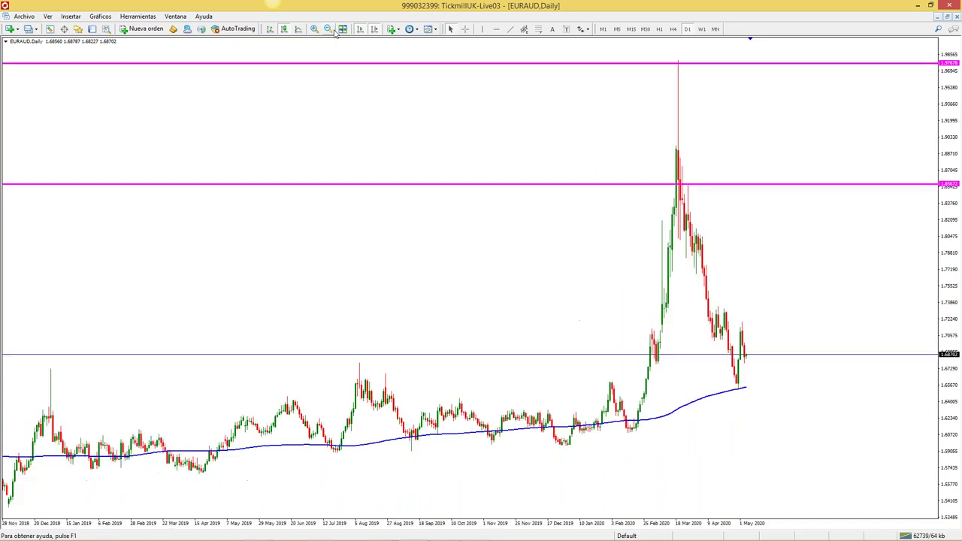
{"action": "left_click", "coordinate": [674, 29]}
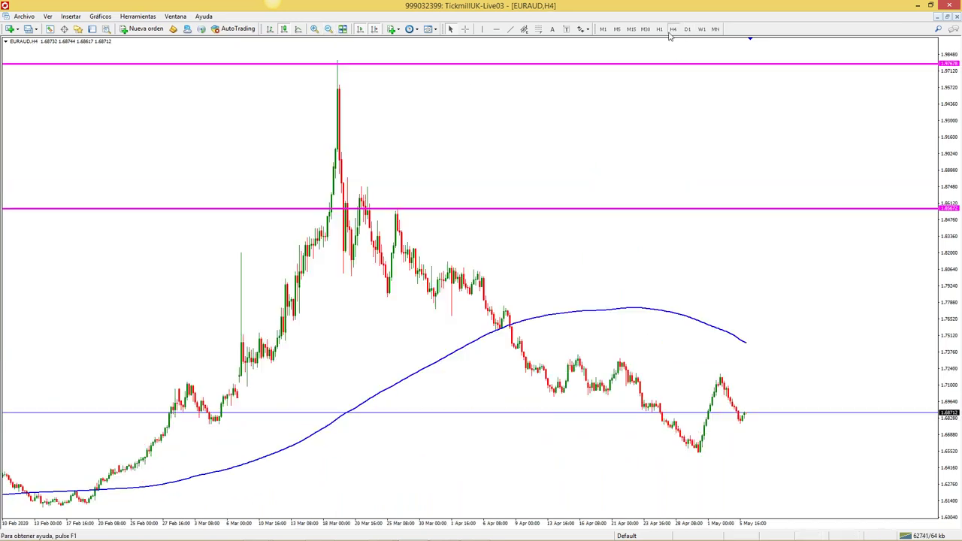
{"action": "left_click", "coordinate": [659, 29]}
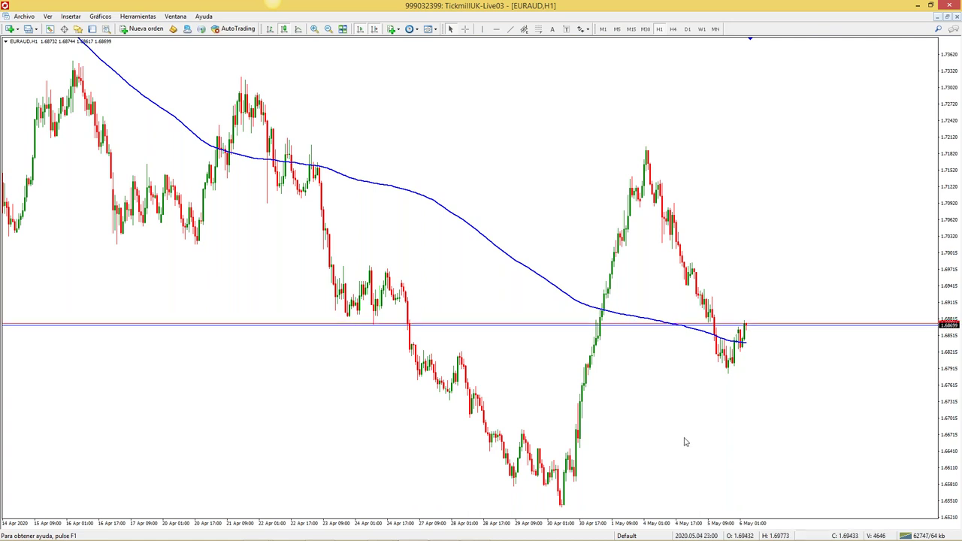
Examine AUDUSD's latest candles on the enlarged H1 chart in the 03 dolar australiano profile and return to the tiled layout
{"action": "left_click", "coordinate": [635, 535]}
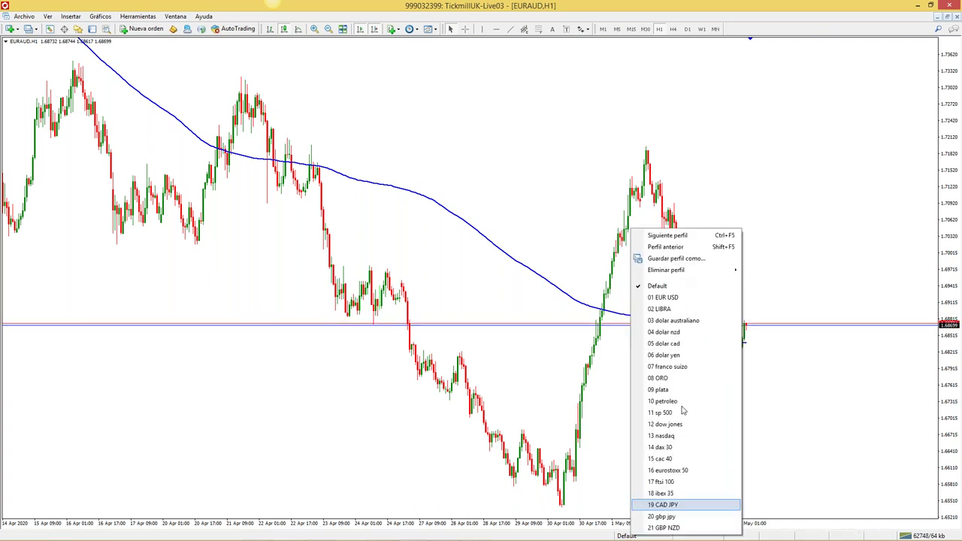
{"action": "left_click", "coordinate": [689, 321]}
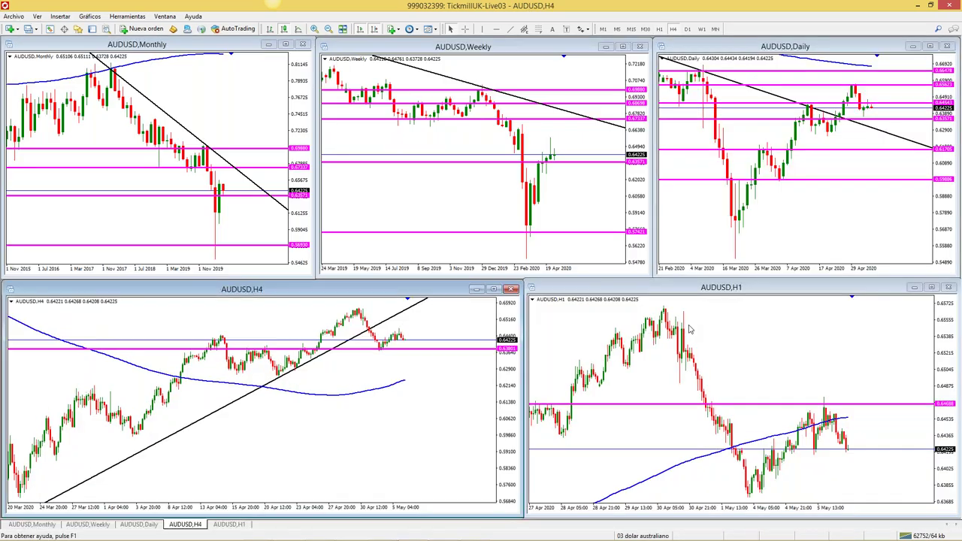
{"action": "left_click", "coordinate": [933, 287]}
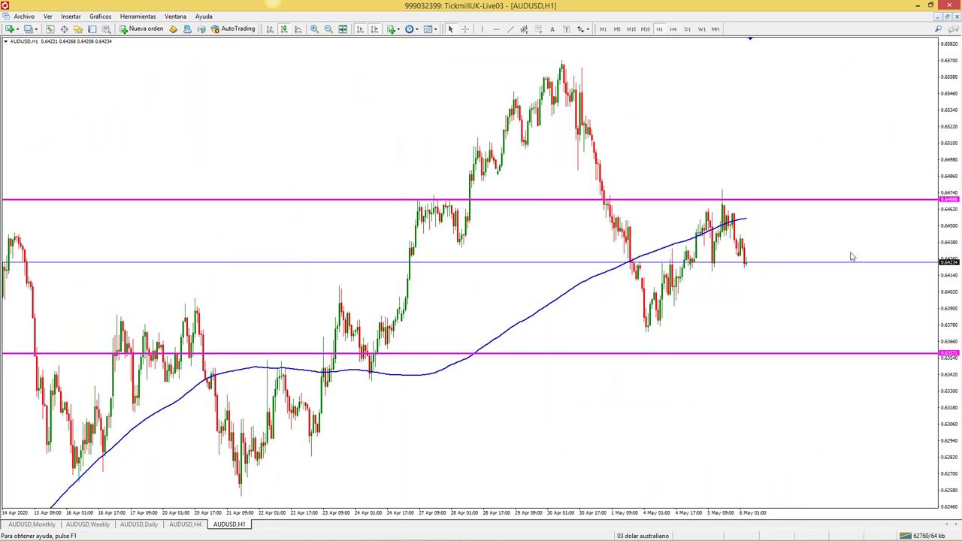
{"action": "left_click", "coordinate": [946, 16]}
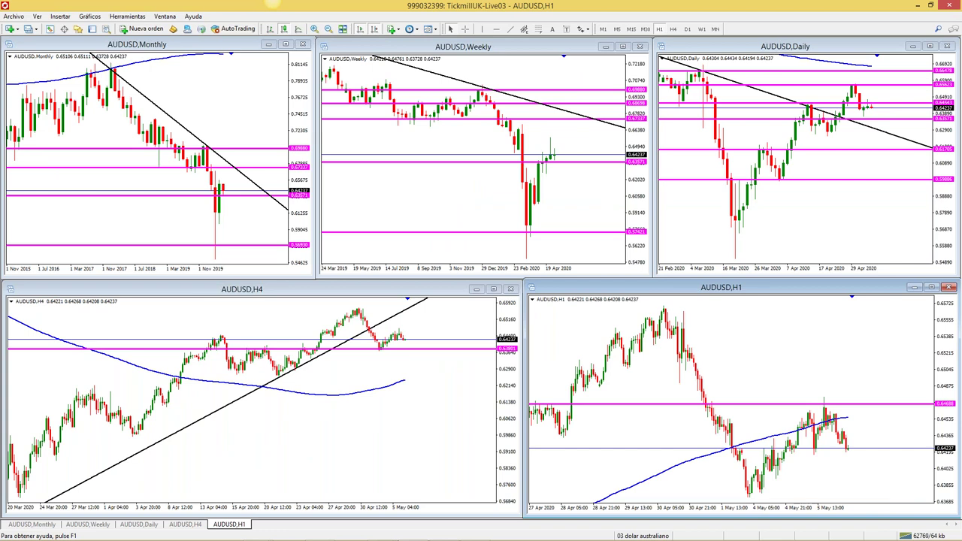
Examine NZDUSD's latest candles on the enlarged H1 chart in the 04 dolar nzd profile and return to the tiled layout
{"action": "mouse_move", "coordinate": [481, 538]}
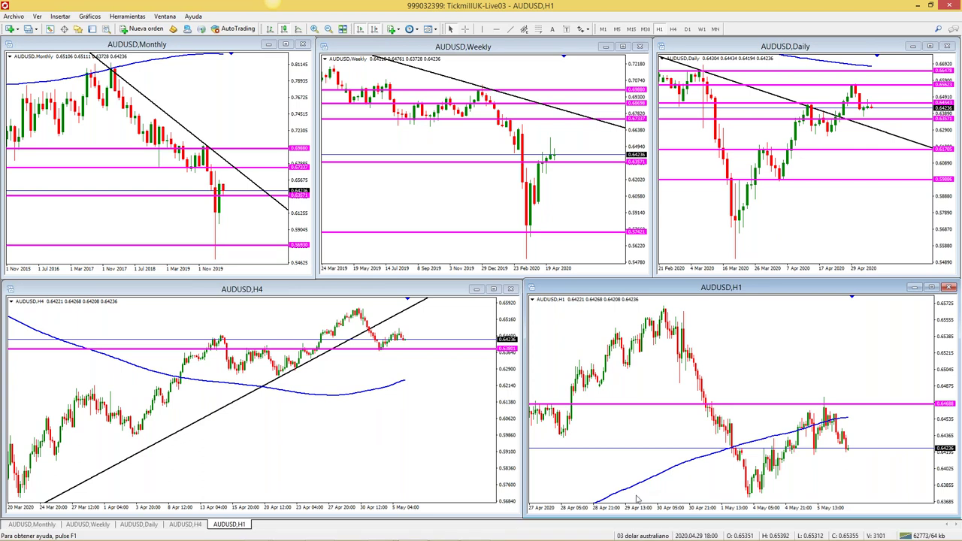
{"action": "left_click", "coordinate": [637, 537]}
{"action": "left_click", "coordinate": [668, 330]}
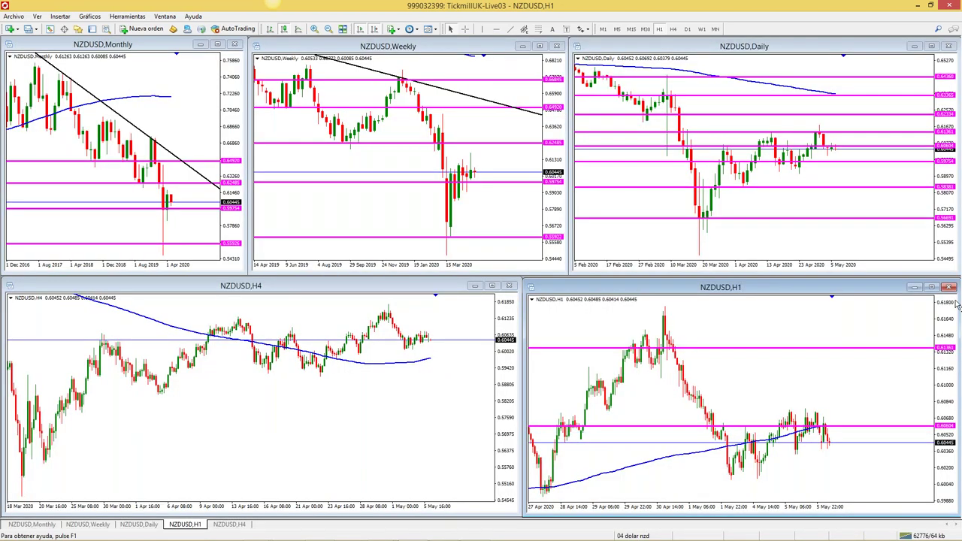
{"action": "left_click", "coordinate": [932, 287]}
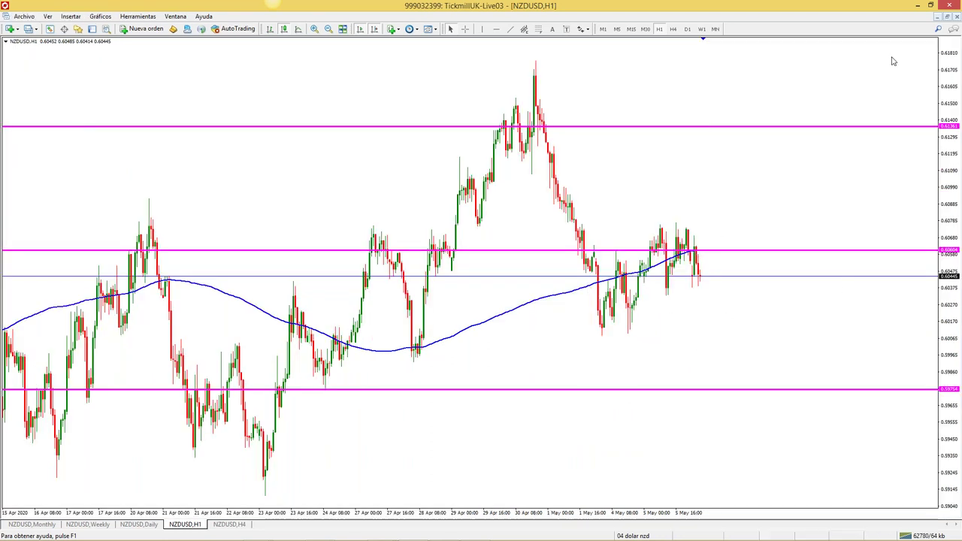
{"action": "left_click", "coordinate": [948, 18]}
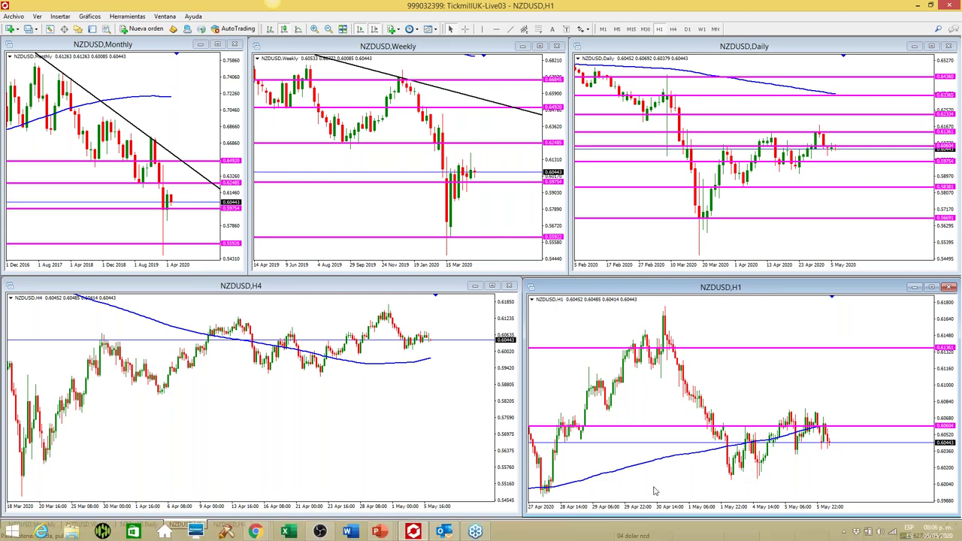
View USDCAD in the 05 dolar cad profile, and examine the enlarged GBPNZD H1 chart in the 21 GBP NZD profile
{"action": "left_click", "coordinate": [636, 536]}
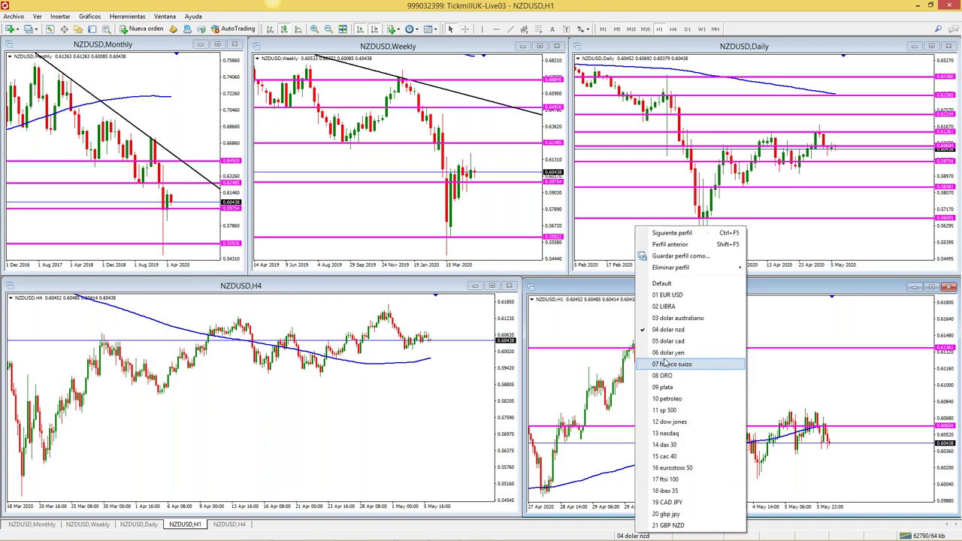
{"action": "left_click", "coordinate": [677, 351]}
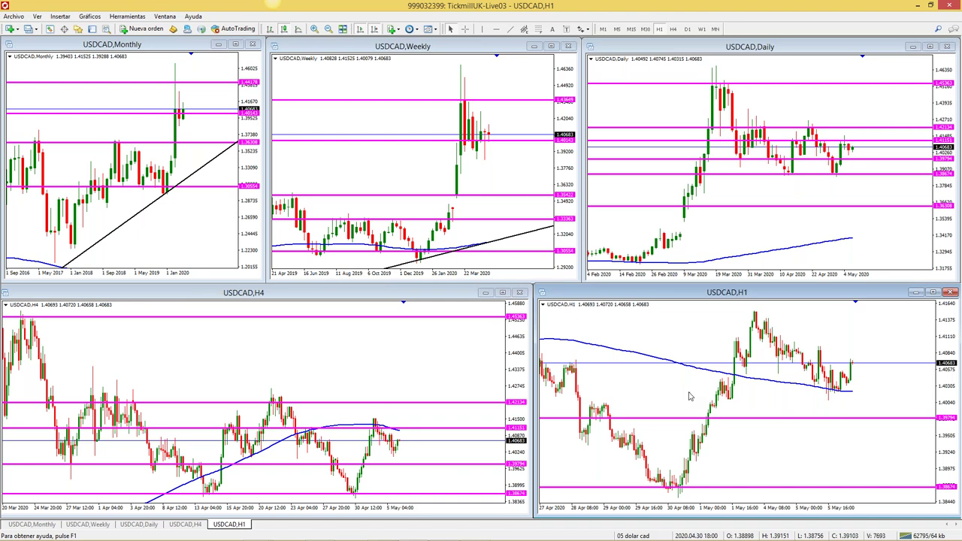
{"action": "left_click", "coordinate": [645, 536]}
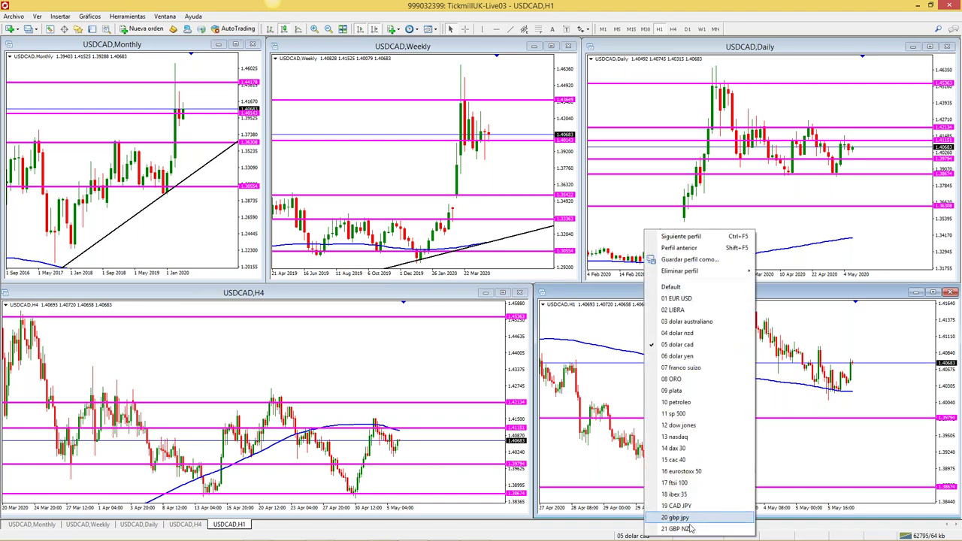
{"action": "left_click", "coordinate": [677, 529]}
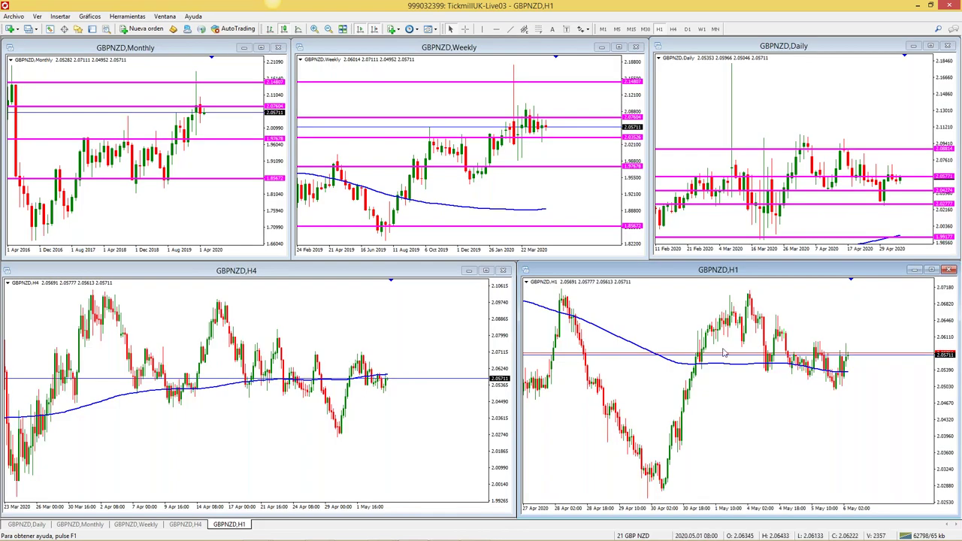
{"action": "left_click", "coordinate": [932, 270]}
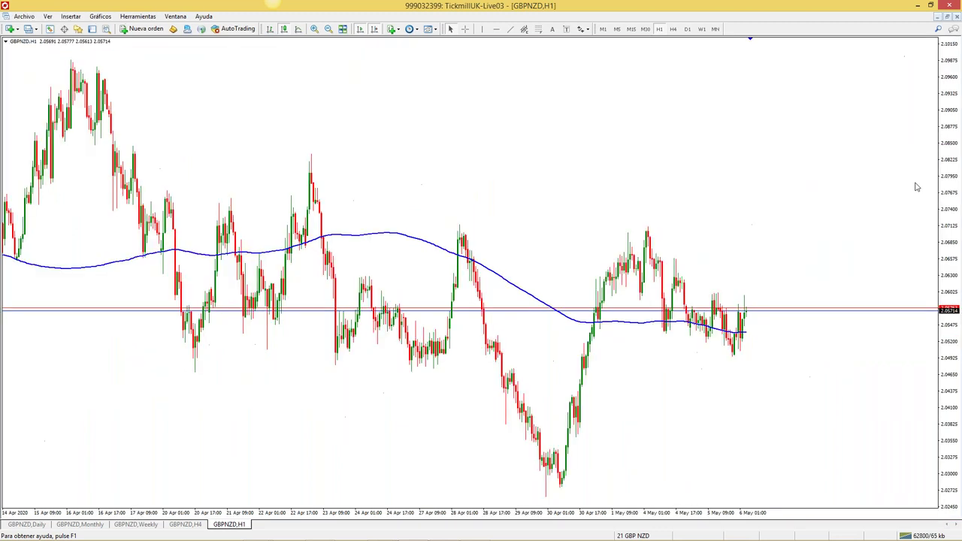
{"action": "left_click", "coordinate": [949, 18]}
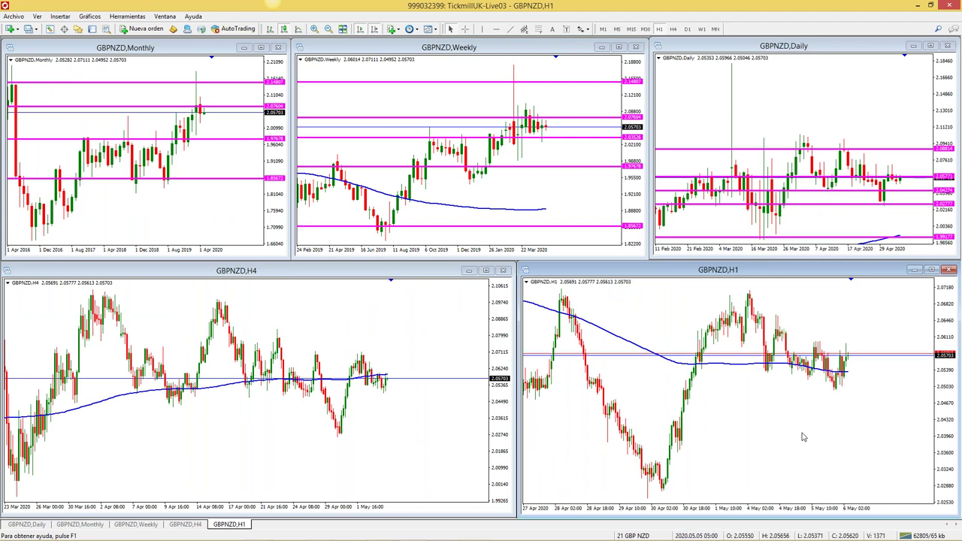
In the Default profile, mark EURAUD's daily levels at 1.66060, 1.71045 and 1.73588 by moving two existing horizontal lines and adding another
{"action": "left_click", "coordinate": [652, 535]}
{"action": "left_click", "coordinate": [688, 284]}
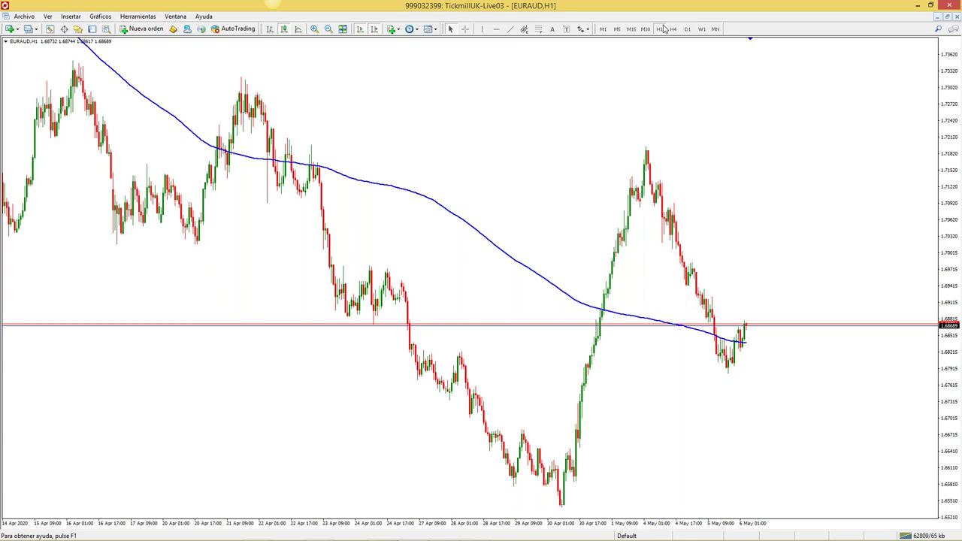
{"action": "left_click", "coordinate": [687, 28]}
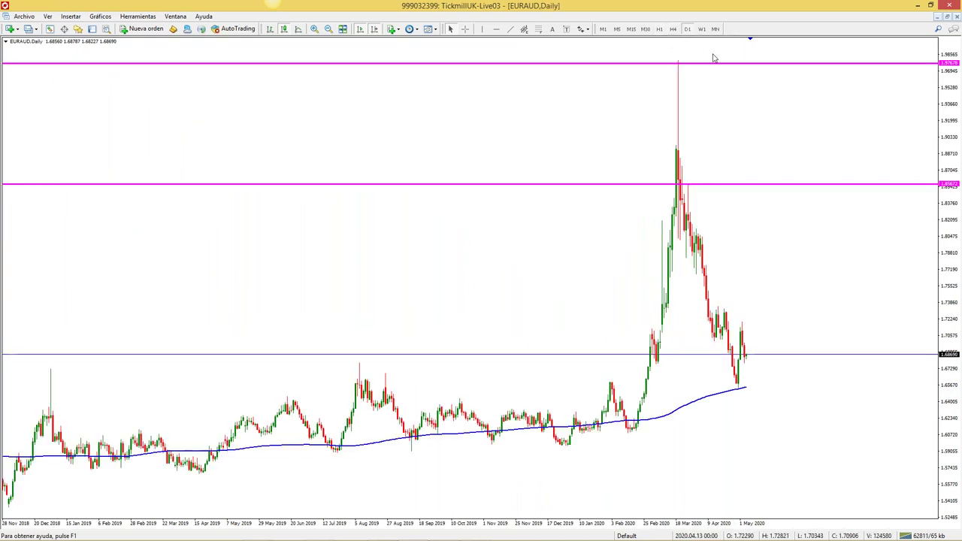
{"action": "left_click_drag", "start_coordinate": [714, 62], "coordinate": [700, 385]}
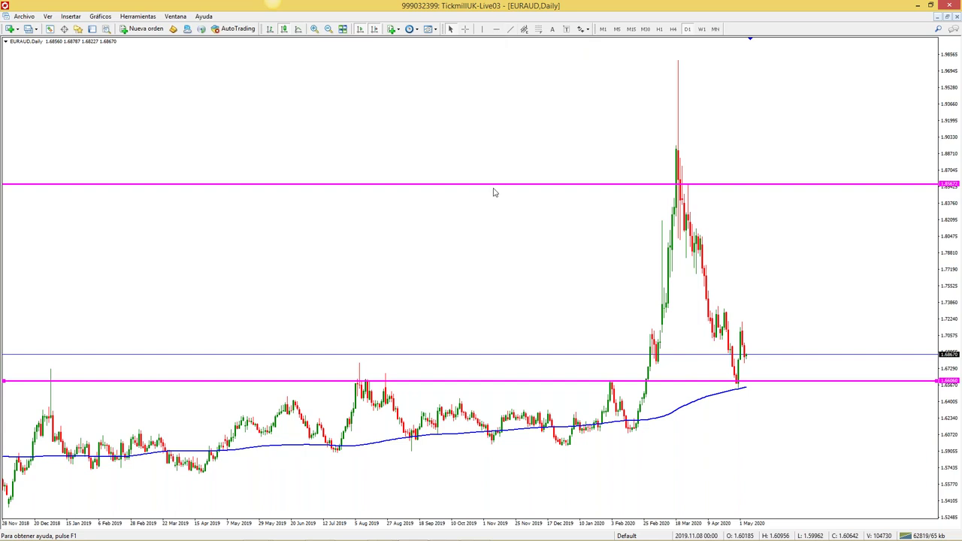
{"action": "left_click_drag", "start_coordinate": [494, 186], "coordinate": [503, 332]}
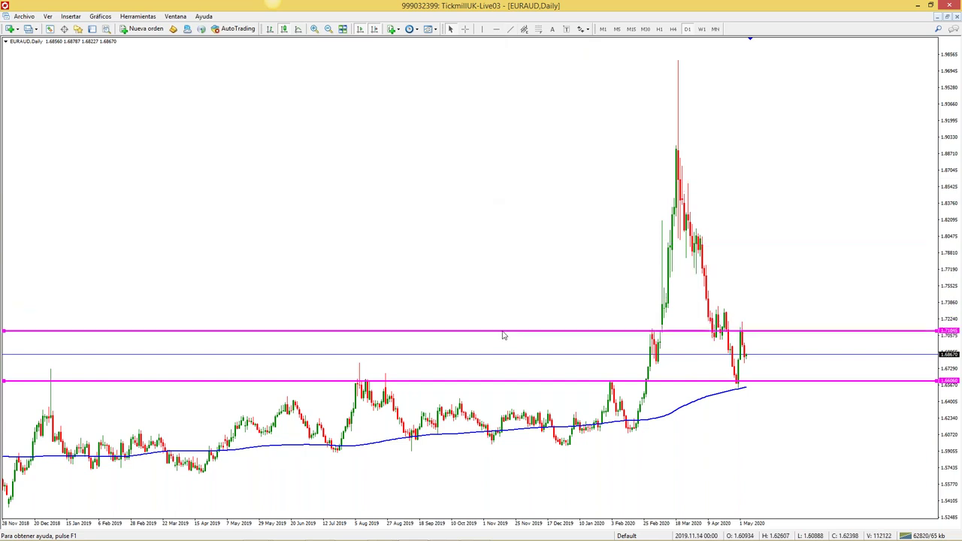
{"action": "left_click", "coordinate": [496, 29]}
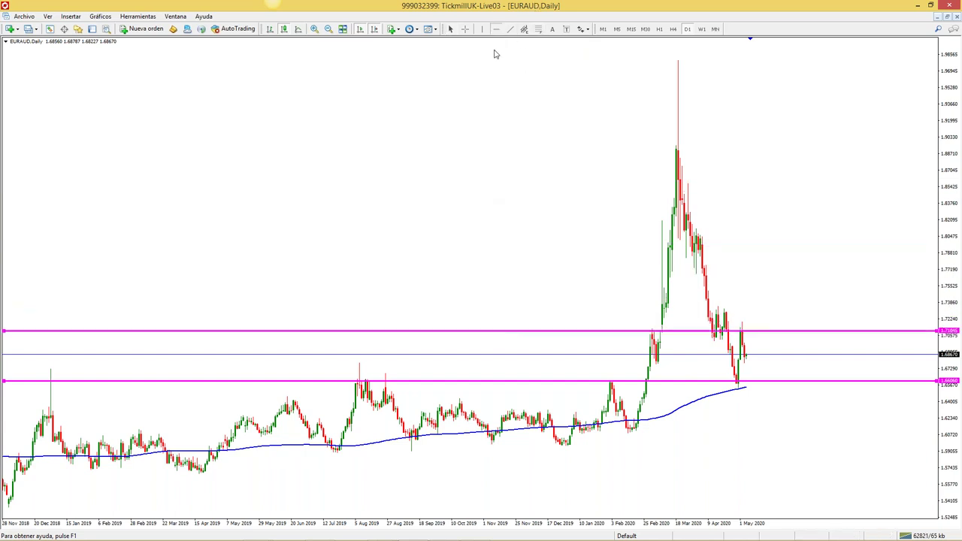
{"action": "left_click_drag", "start_coordinate": [497, 155], "coordinate": [501, 306]}
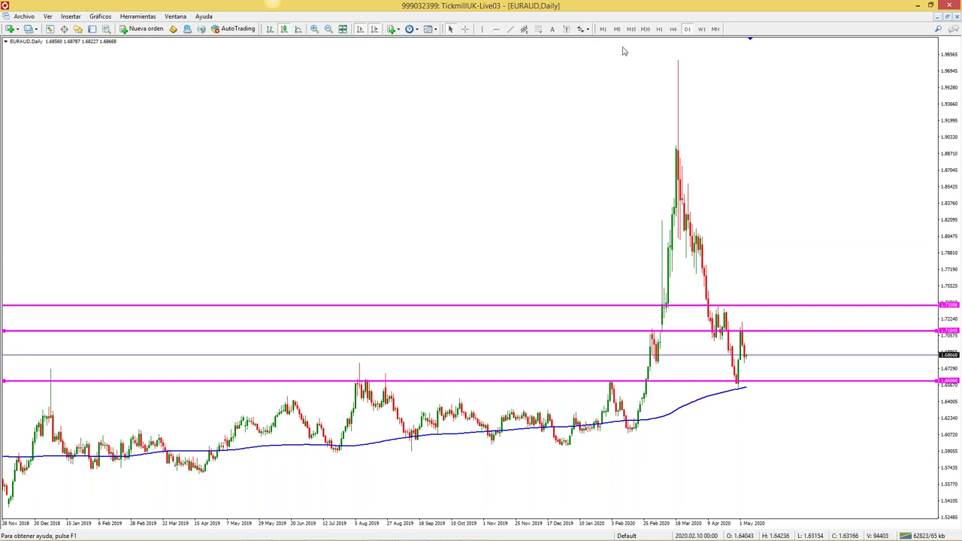
Examine EURAUD's recent candles against the marked levels on the H1 and M15 timeframes, and return to H1
{"action": "left_click", "coordinate": [660, 28]}
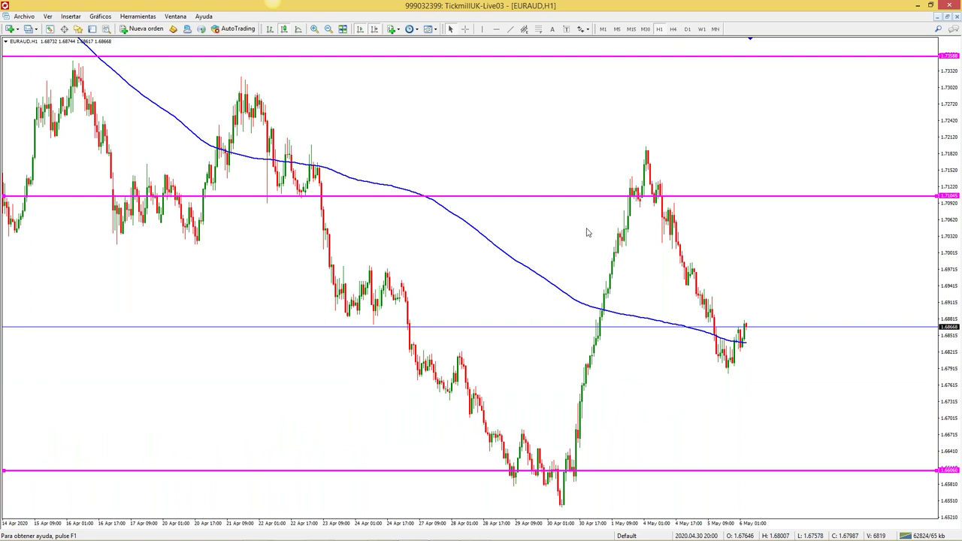
{"action": "left_click", "coordinate": [315, 28]}
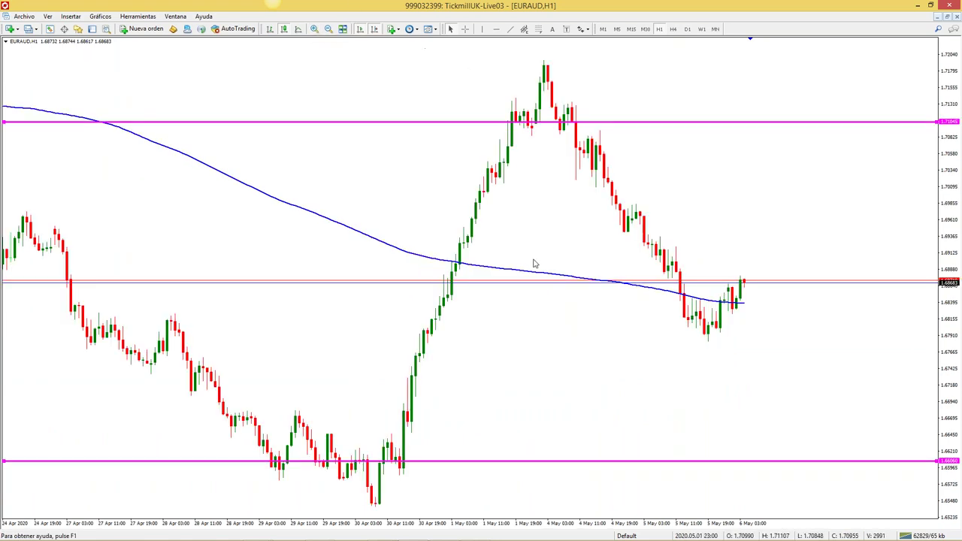
{"action": "left_click", "coordinate": [328, 29]}
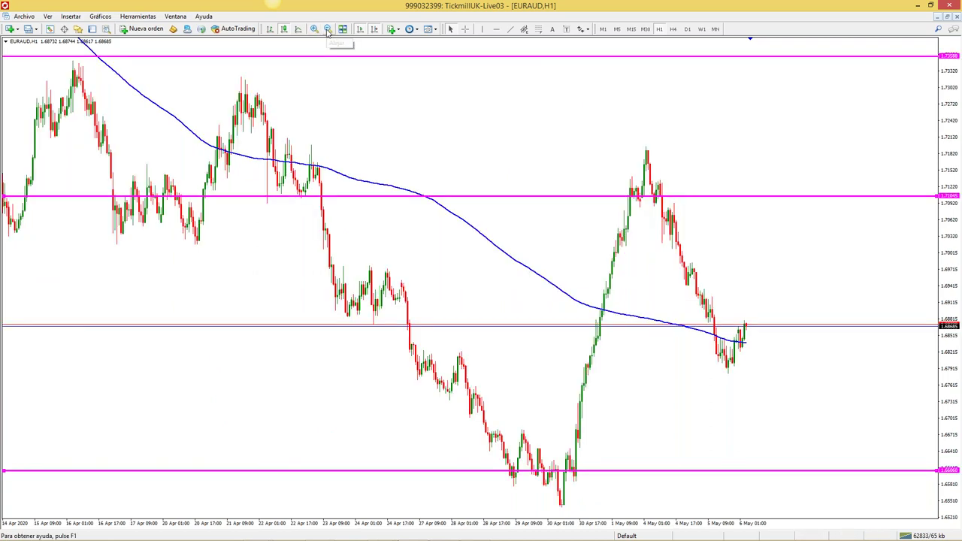
{"action": "left_click", "coordinate": [632, 30]}
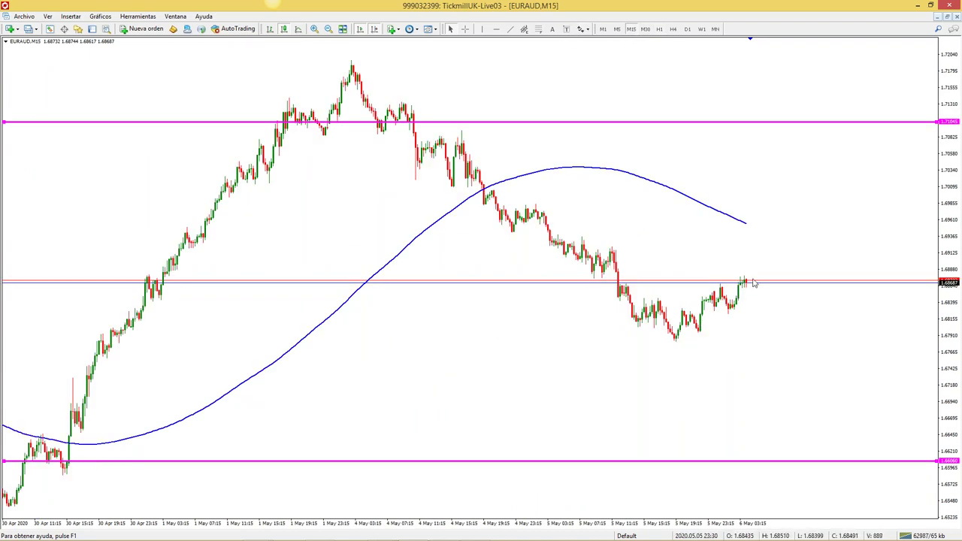
{"action": "left_click", "coordinate": [659, 29]}
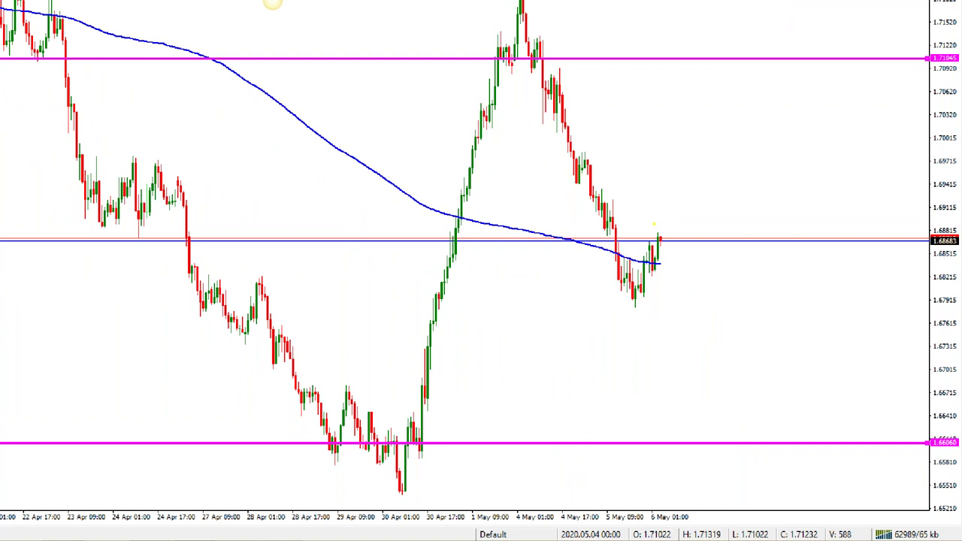
Sketch a EURAUD pullback-and-rise plan with a red down arrow, a blue horizontal arrow and a green arrow to 1.71045, and clear it
{"action": "left_click_drag", "start_coordinate": [680, 273], "coordinate": [686, 281]}
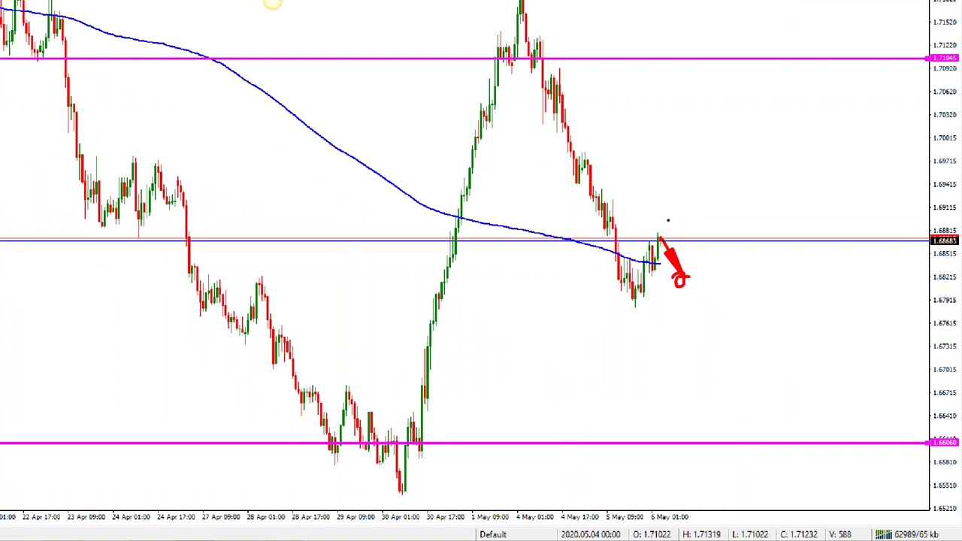
{"action": "left_click_drag", "start_coordinate": [562, 224], "coordinate": [929, 229]}
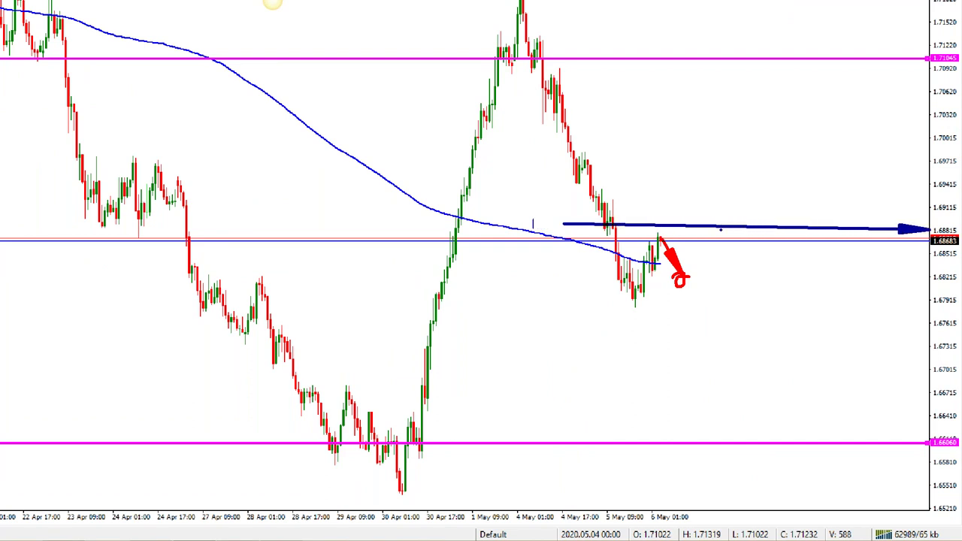
{"action": "mouse_move", "coordinate": [683, 278]}
{"action": "left_mouse_down"}
{"action": "mouse_move", "coordinate": [723, 206]}
{"action": "mouse_move", "coordinate": [771, 53]}
{"action": "mouse_move", "coordinate": [759, 70]}
{"action": "left_mouse_up"}
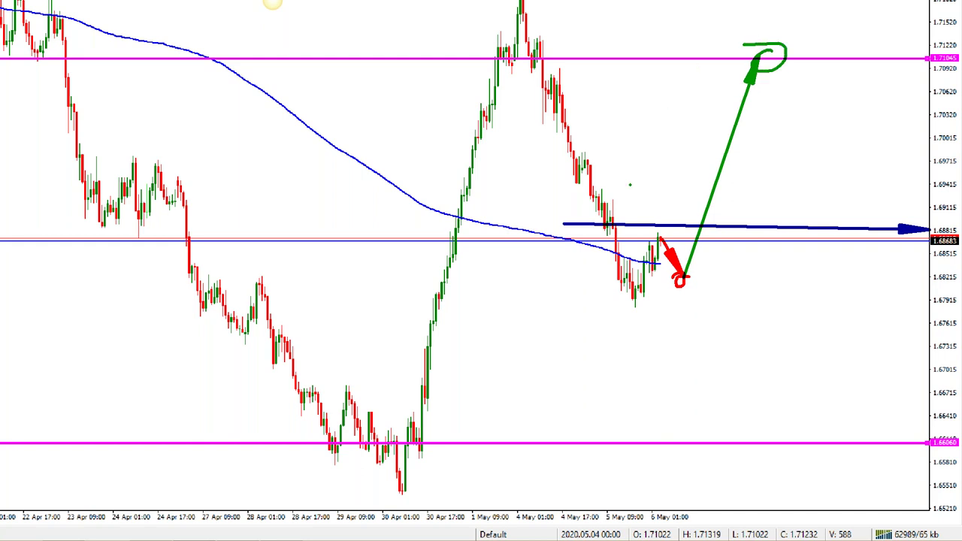
{"action": "key", "text": "Escape"}
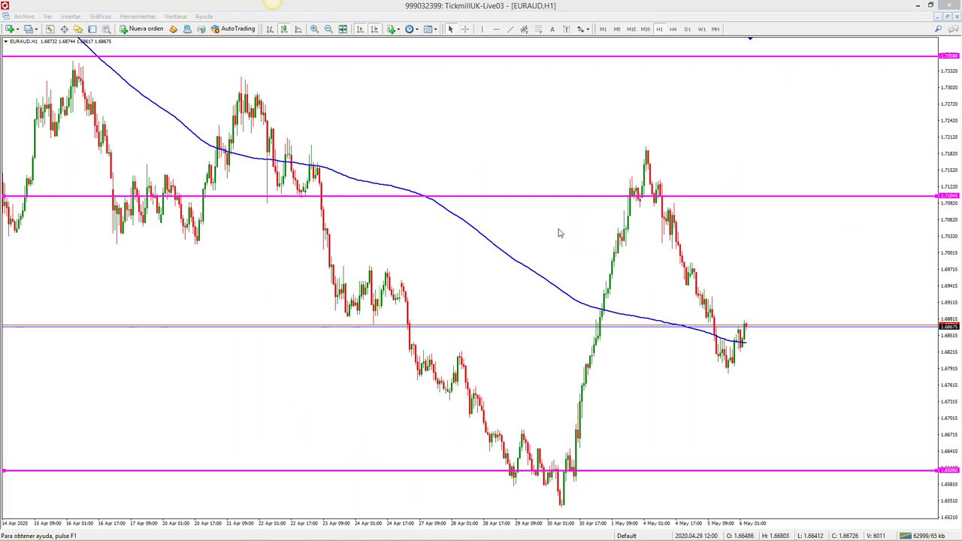
Review EURAUD against the marked levels on the H4, daily and weekly timeframes, and return to H1
{"action": "left_click", "coordinate": [673, 30]}
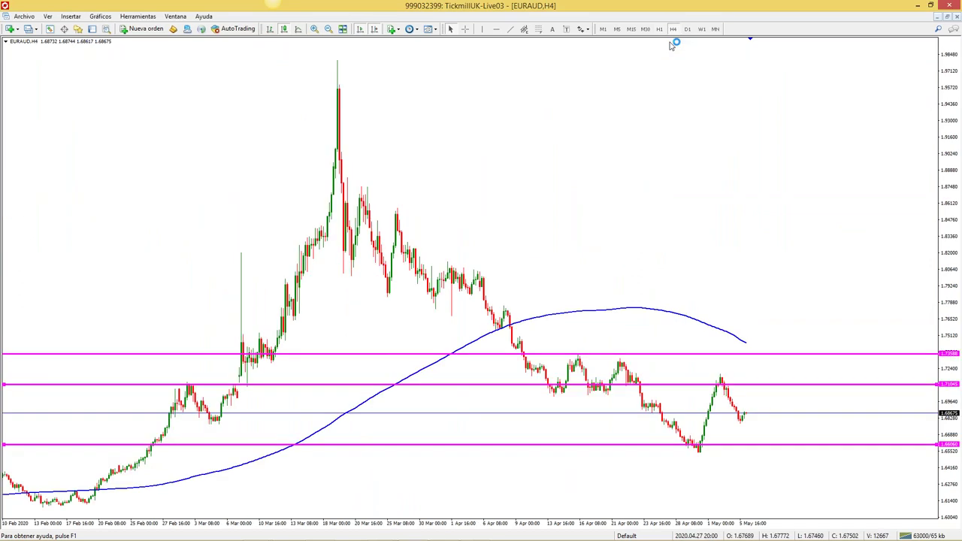
{"action": "left_click", "coordinate": [687, 29]}
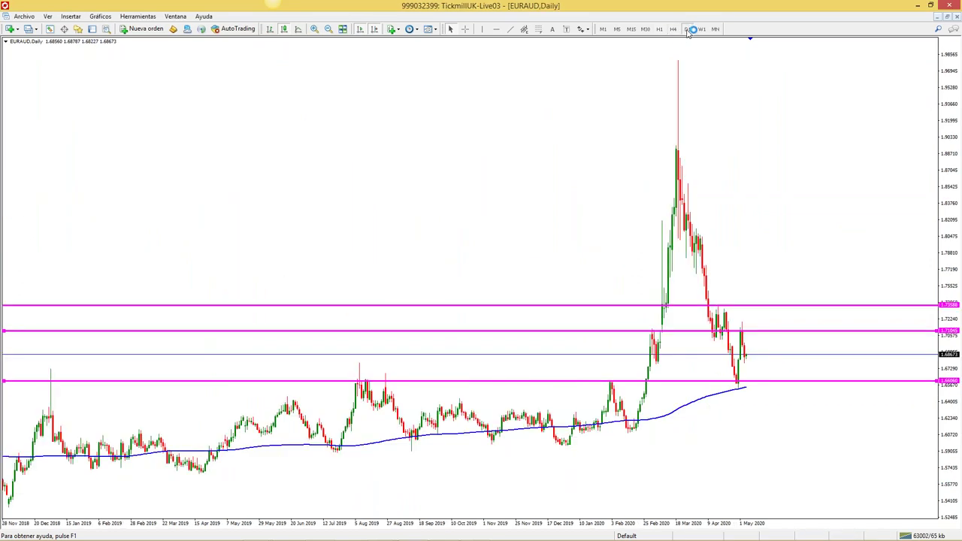
{"action": "left_click", "coordinate": [703, 29]}
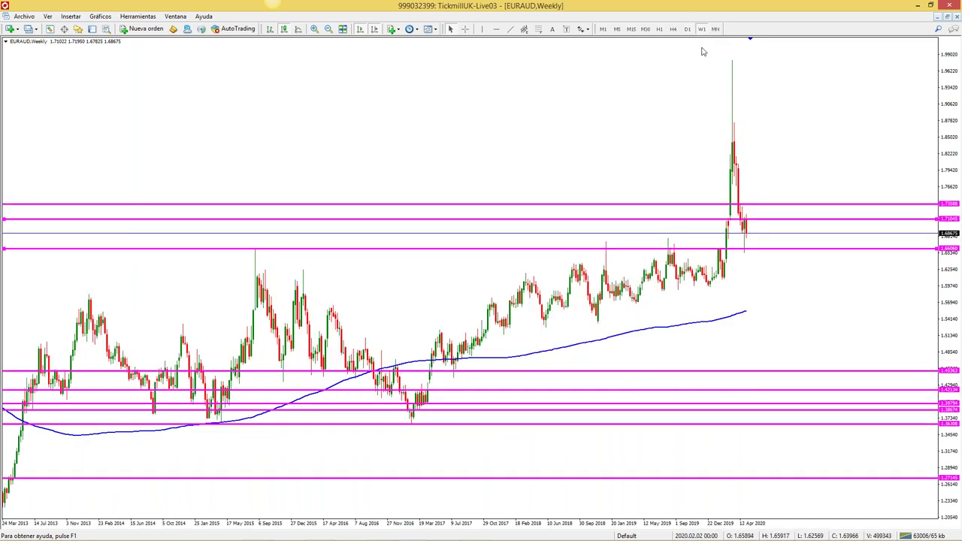
{"action": "left_click", "coordinate": [659, 29]}
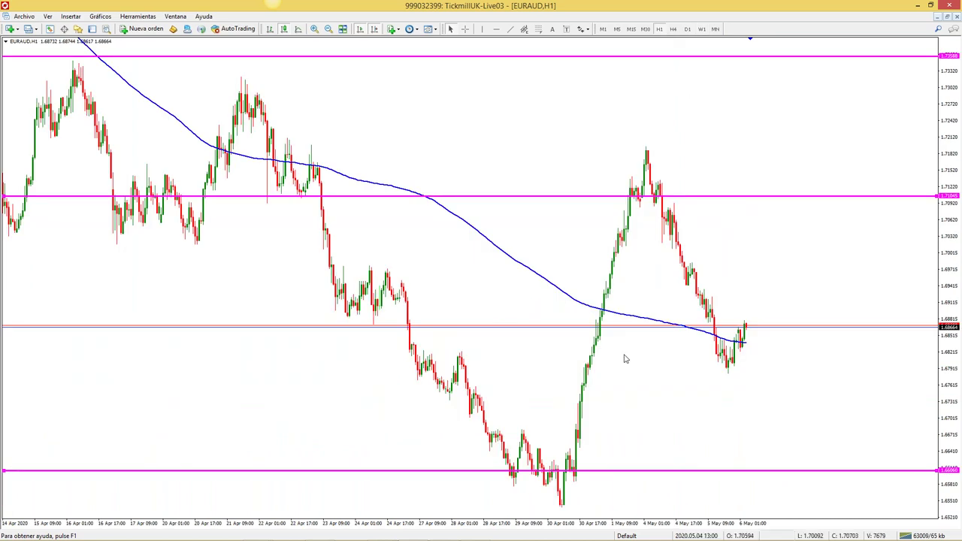
View AUDUSD in the 03 dolar australiano profile, and examine the planned trade on the enlarged EURUSD H1 chart in 01 EUR USD
{"action": "left_click", "coordinate": [628, 536]}
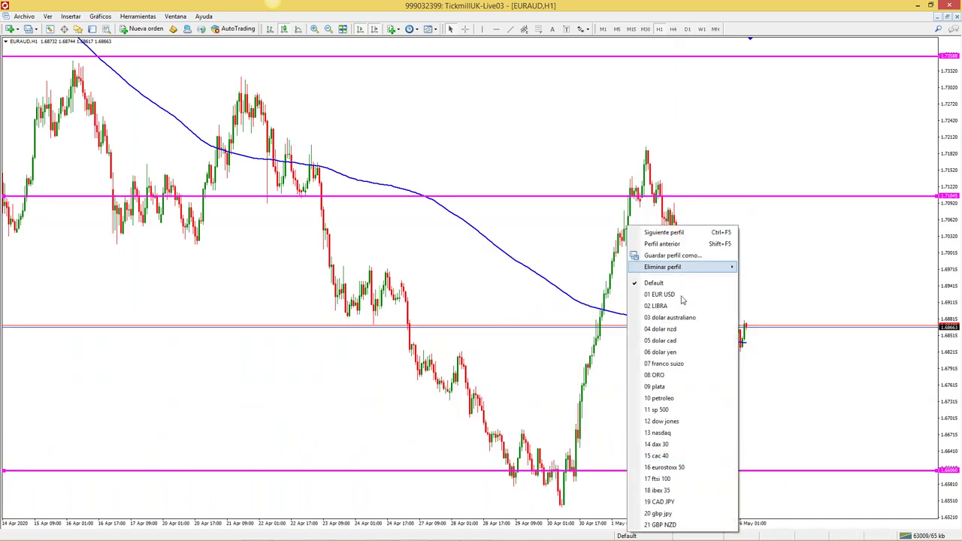
{"action": "left_click", "coordinate": [681, 326]}
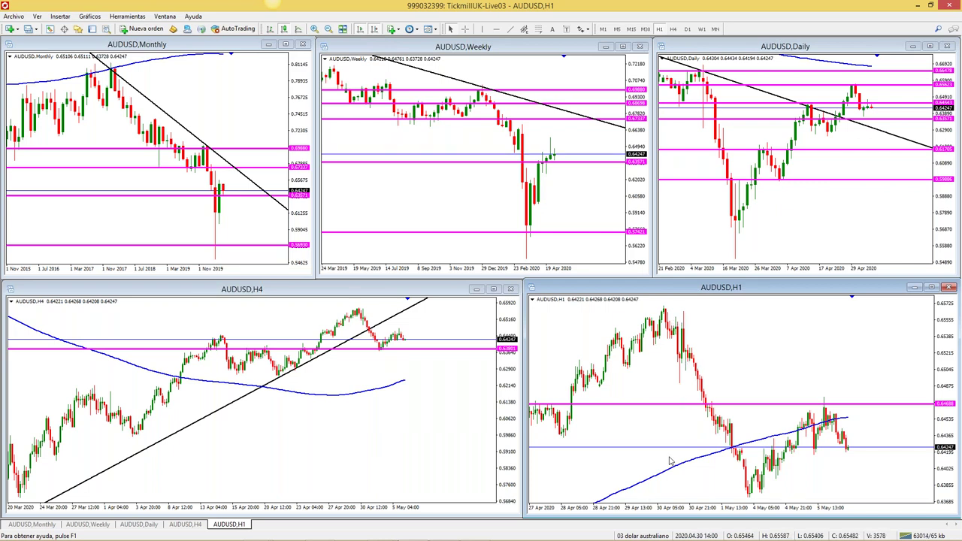
{"action": "left_click", "coordinate": [640, 536]}
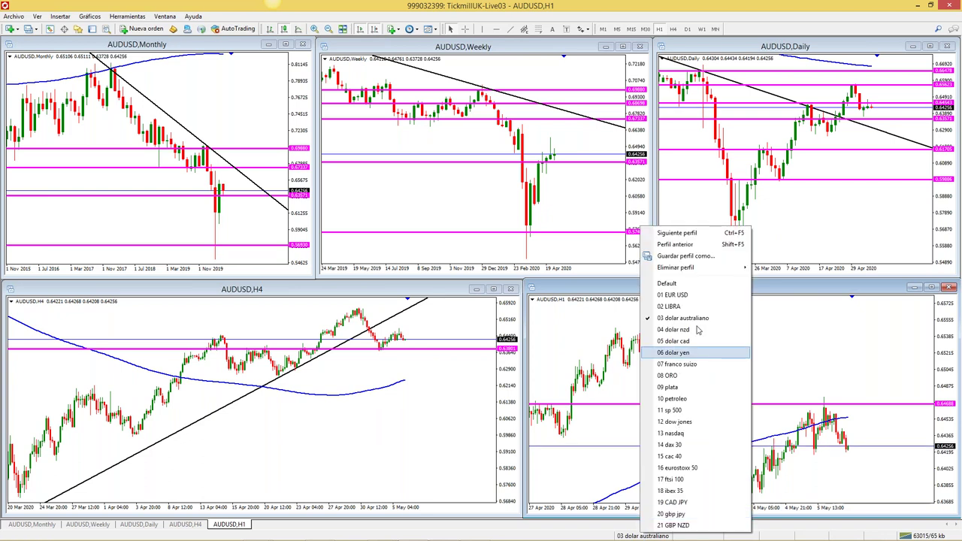
{"action": "left_click", "coordinate": [702, 302]}
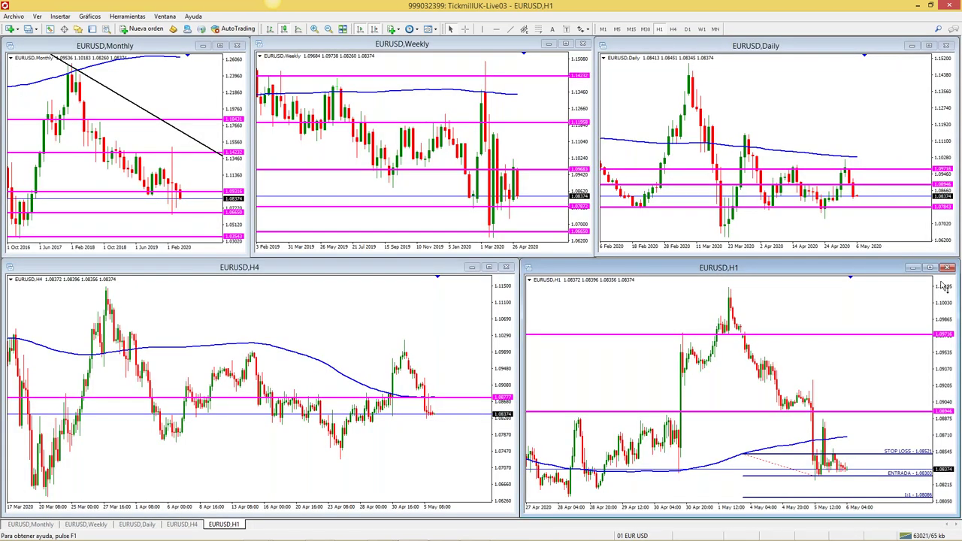
{"action": "left_click", "coordinate": [930, 268]}
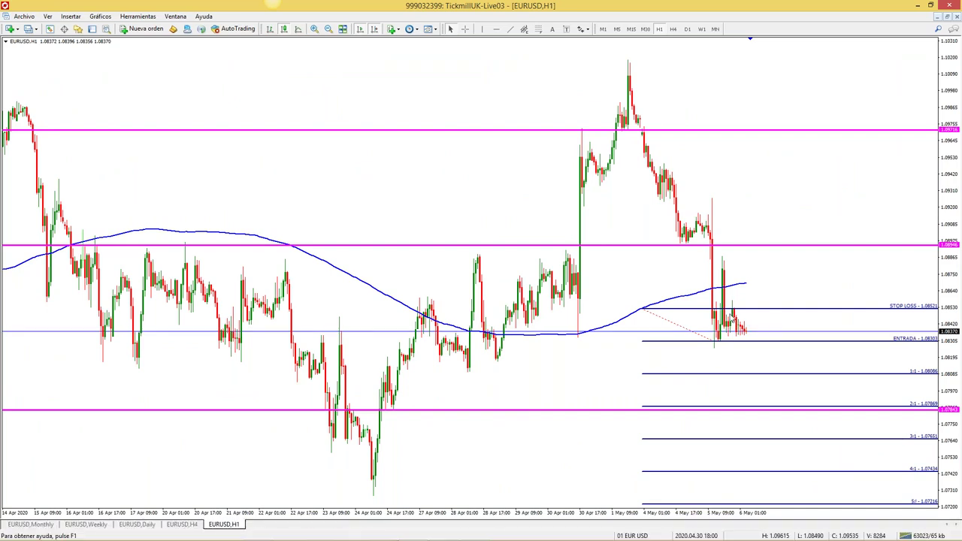
Examine USDCAD's latest candles on the enlarged H1 chart in the 05 dolar cad profile and return to the tiled layout
{"action": "left_click", "coordinate": [632, 535]}
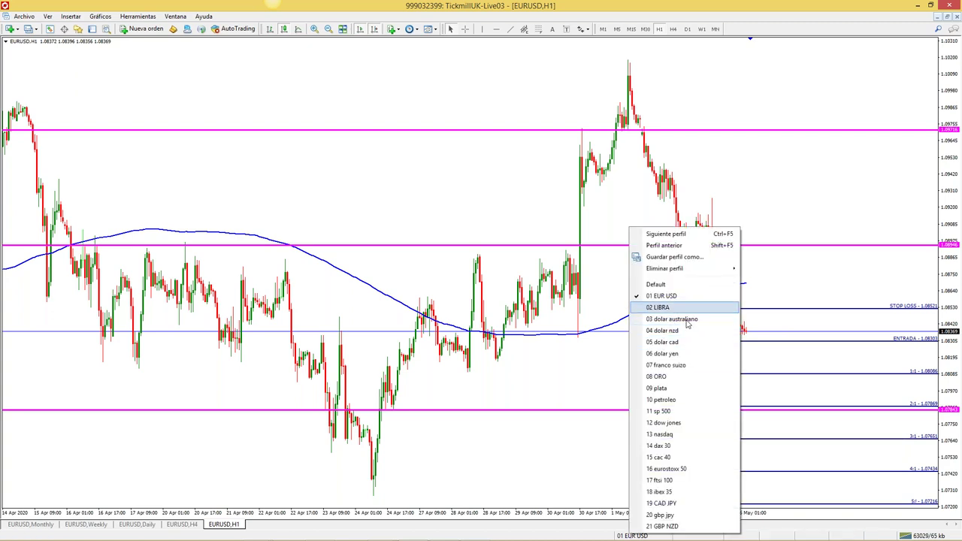
{"action": "left_click", "coordinate": [686, 342]}
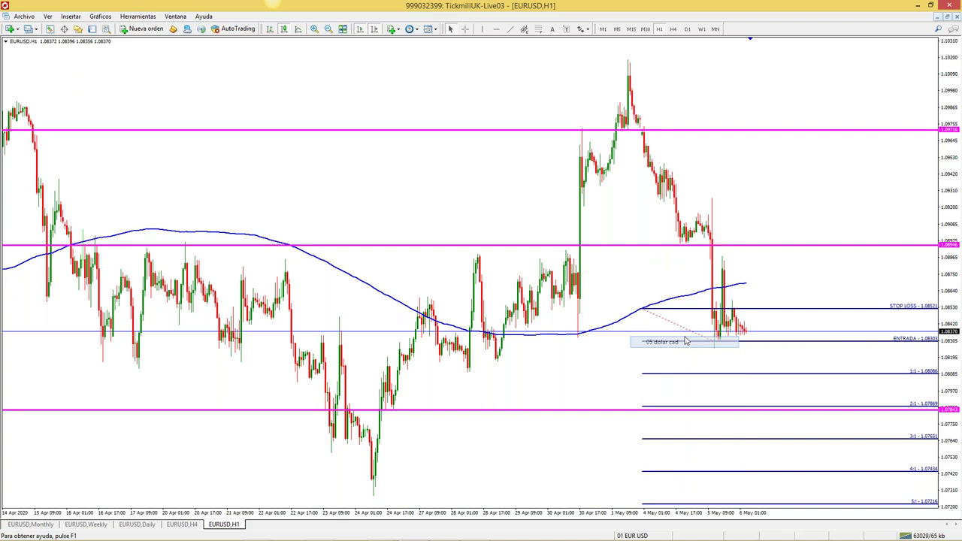
{"action": "left_click", "coordinate": [948, 18]}
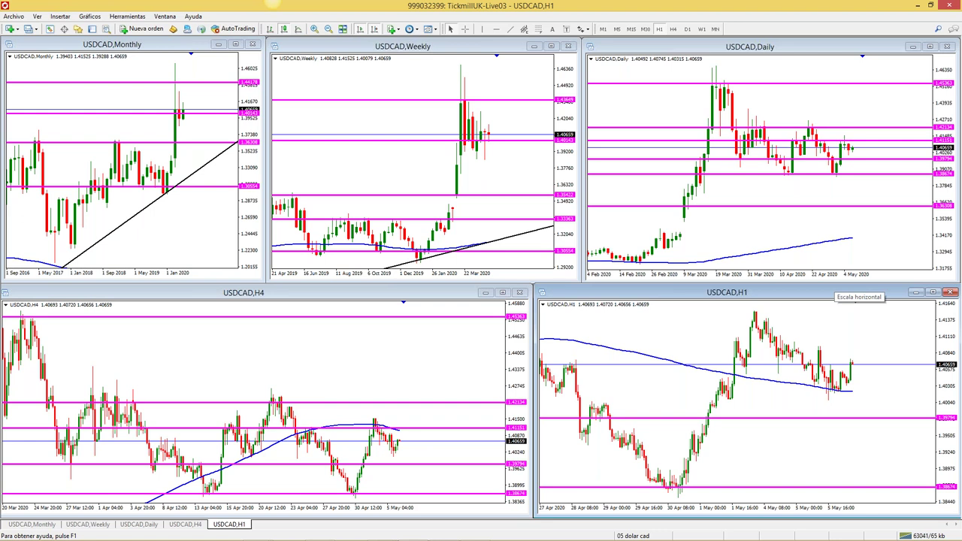
{"action": "left_click", "coordinate": [933, 292]}
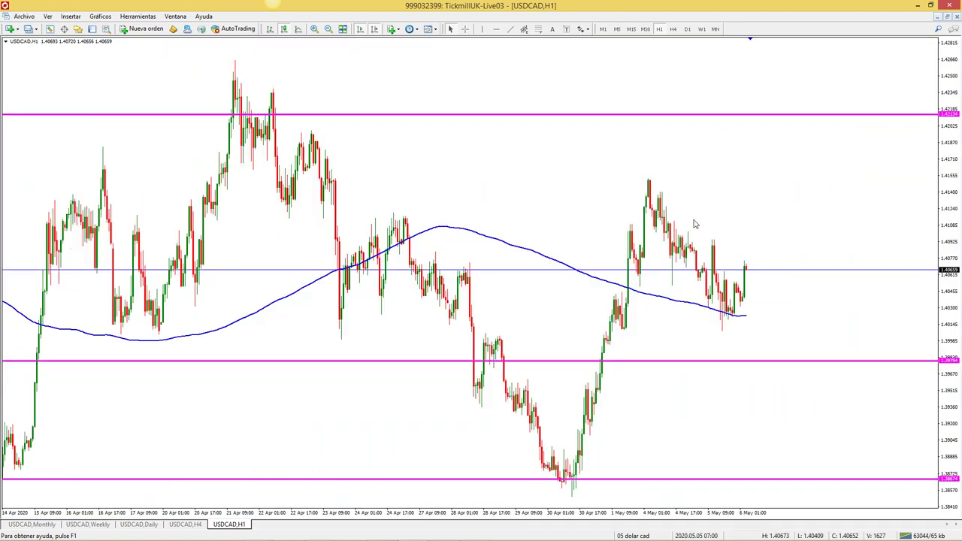
{"action": "left_click", "coordinate": [949, 16]}
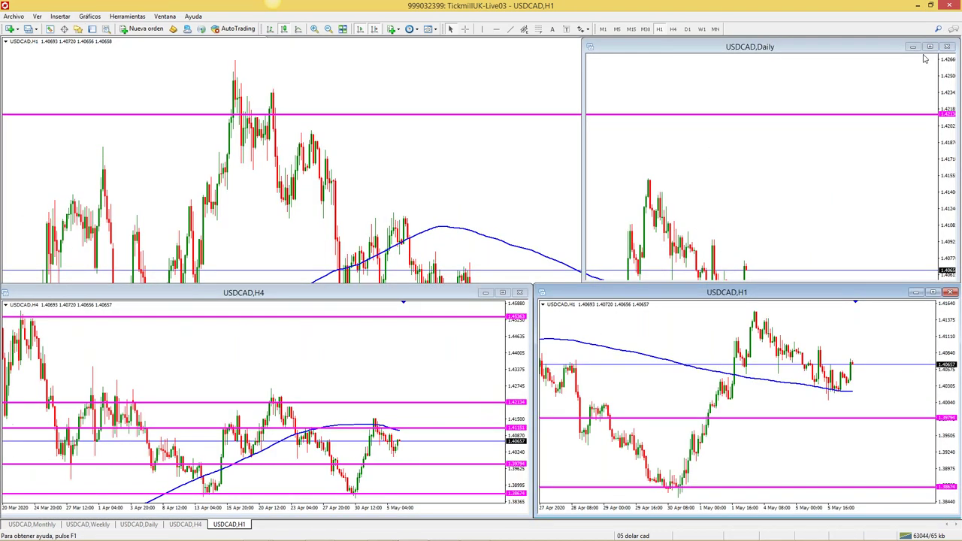
Sketch a USDCAD long plan on the enlarged H1 chart with entry 1.40561 and stop loss 1.40328, and clear it
{"action": "left_click", "coordinate": [933, 292]}
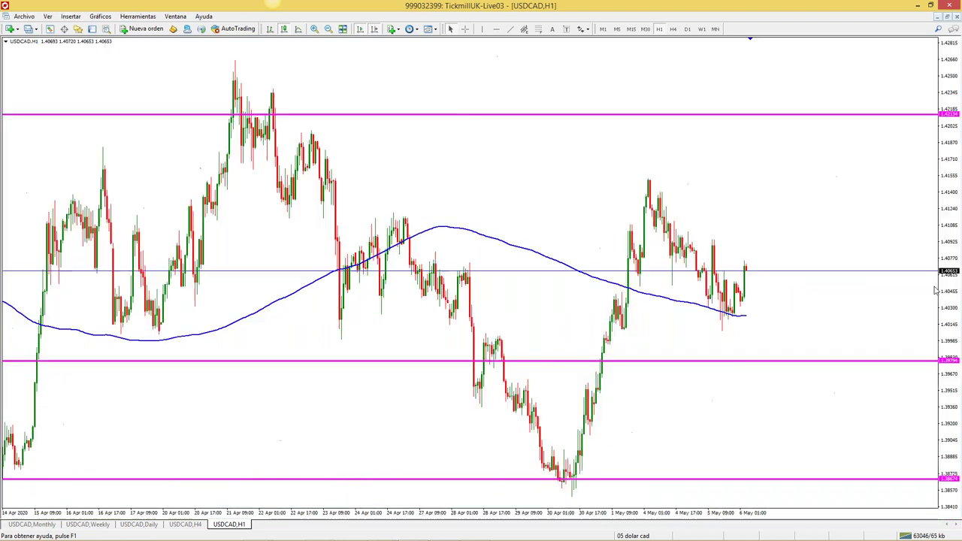
{"action": "left_click", "coordinate": [539, 29]}
{"action": "mouse_move", "coordinate": [733, 280]}
{"action": "left_mouse_down"}
{"action": "mouse_move", "coordinate": [714, 305]}
{"action": "mouse_move", "coordinate": [669, 304]}
{"action": "left_mouse_up"}
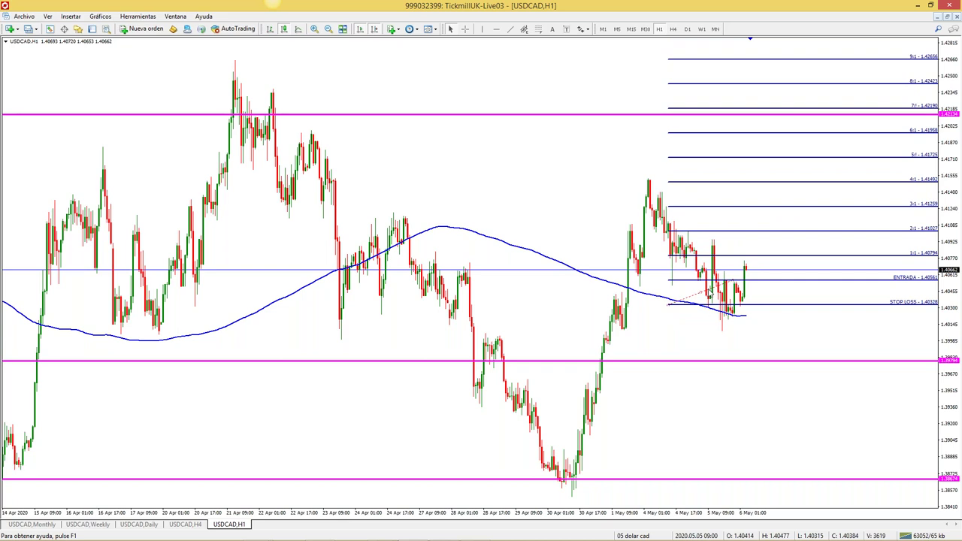
{"action": "key", "text": "Delete"}
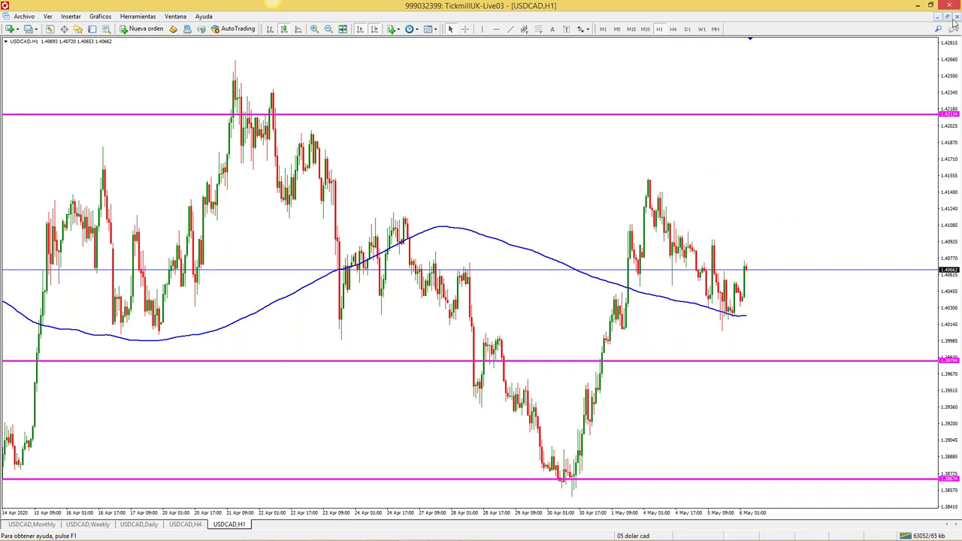
{"action": "left_click", "coordinate": [947, 16]}
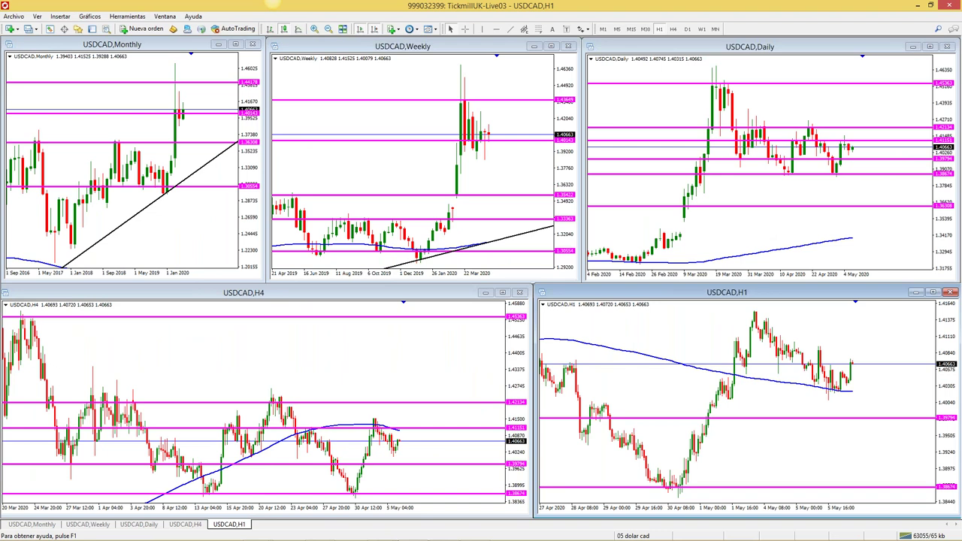
Check this week's high-impact events in the FXStreet economic calendar in Chrome and return to MetaTrader
{"action": "mouse_move", "coordinate": [218, 535]}
{"action": "mouse_move", "coordinate": [255, 533]}
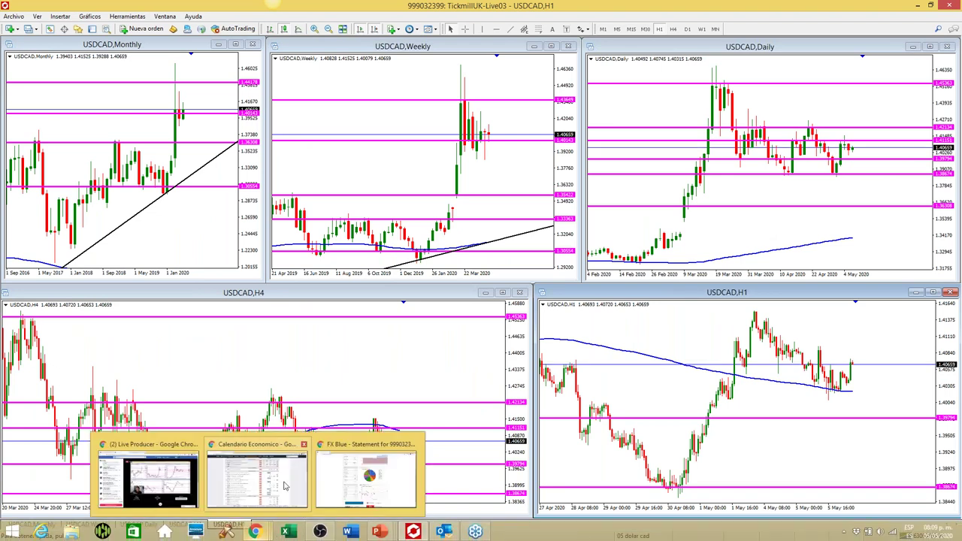
{"action": "left_click", "coordinate": [285, 486]}
{"action": "scroll", "coordinate": [367, 314], "scroll_direction": "up", "scroll_amount": 3}
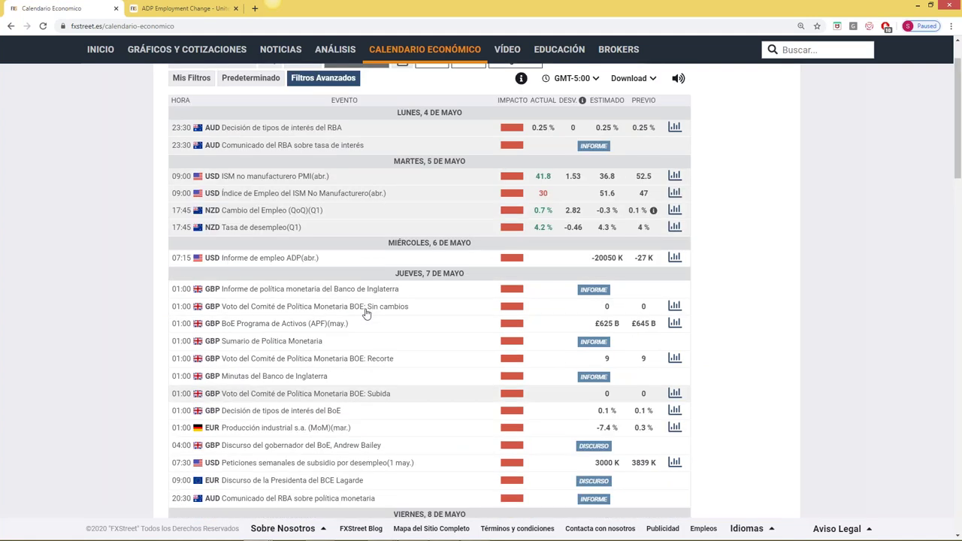
{"action": "scroll", "coordinate": [366, 314], "scroll_direction": "up", "scroll_amount": 1}
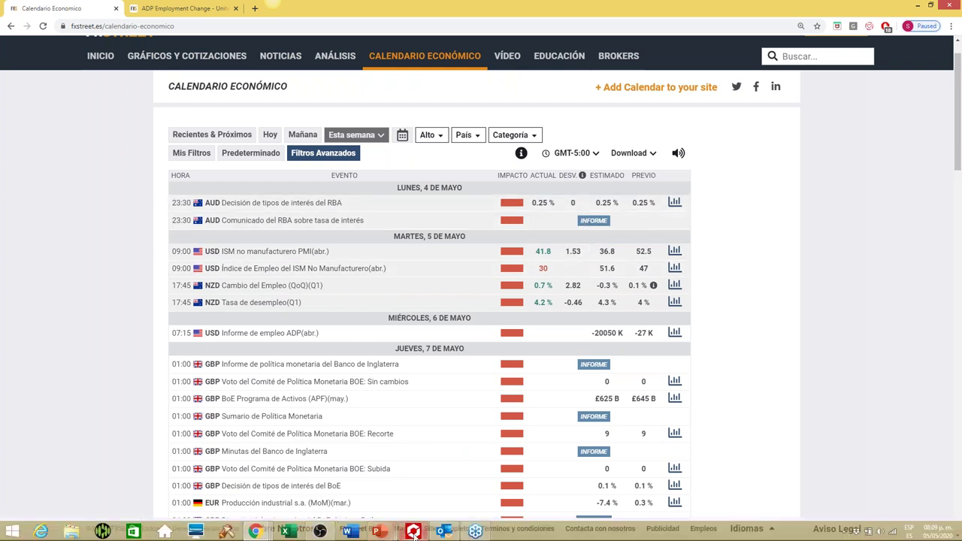
{"action": "left_click", "coordinate": [413, 532]}
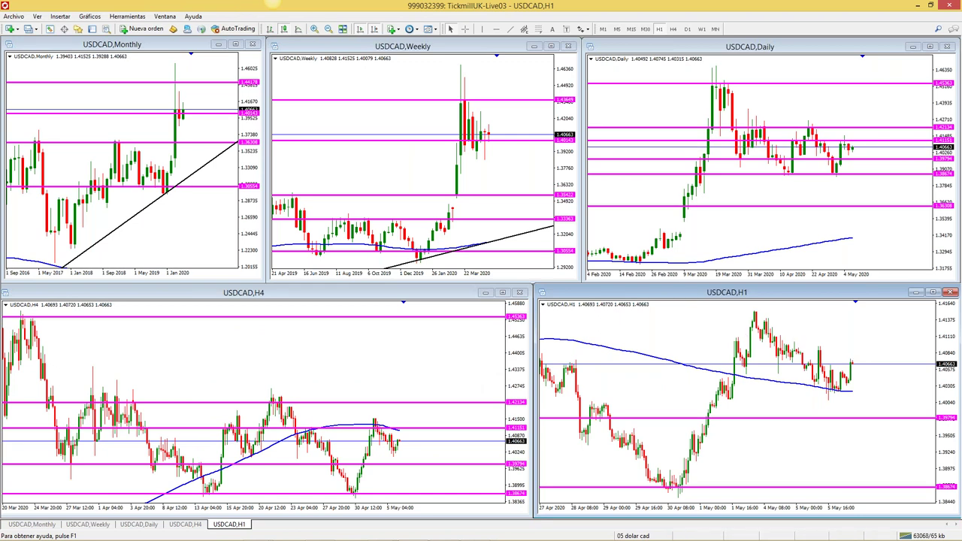
View the EURUSD H1 plan in the 01 EUR USD profile, and examine DE30 on the enlarged H1 chart in 14 dax 30
{"action": "right_click", "coordinate": [623, 324]}
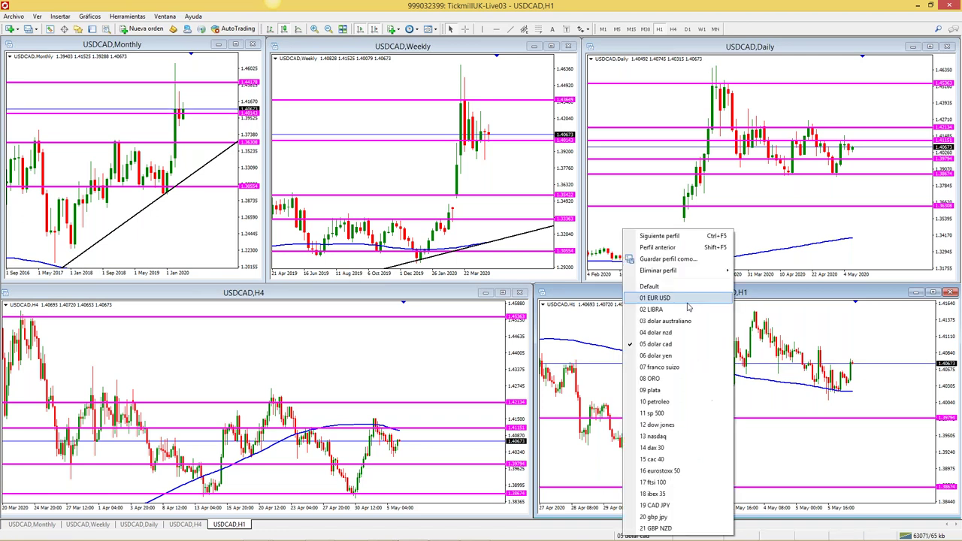
{"action": "left_click", "coordinate": [688, 306]}
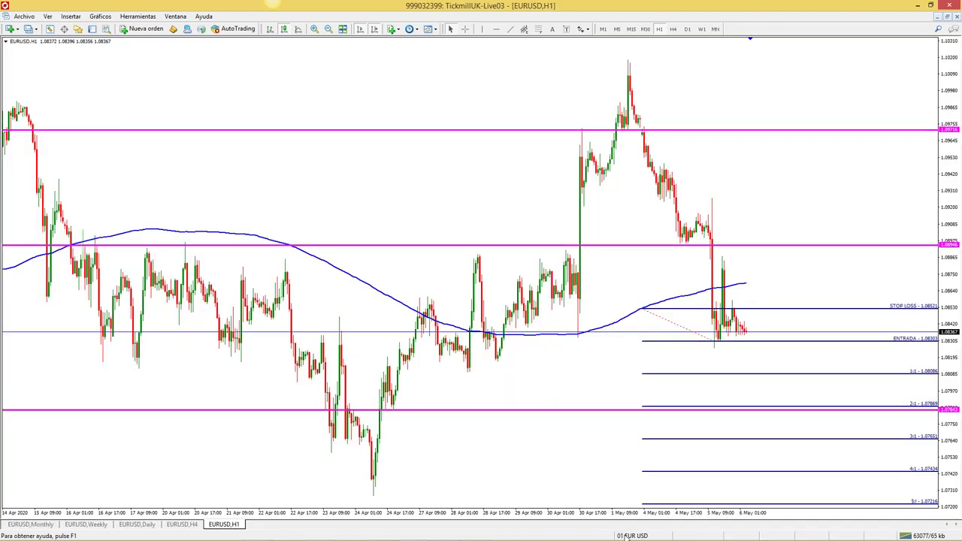
{"action": "left_click", "coordinate": [633, 535]}
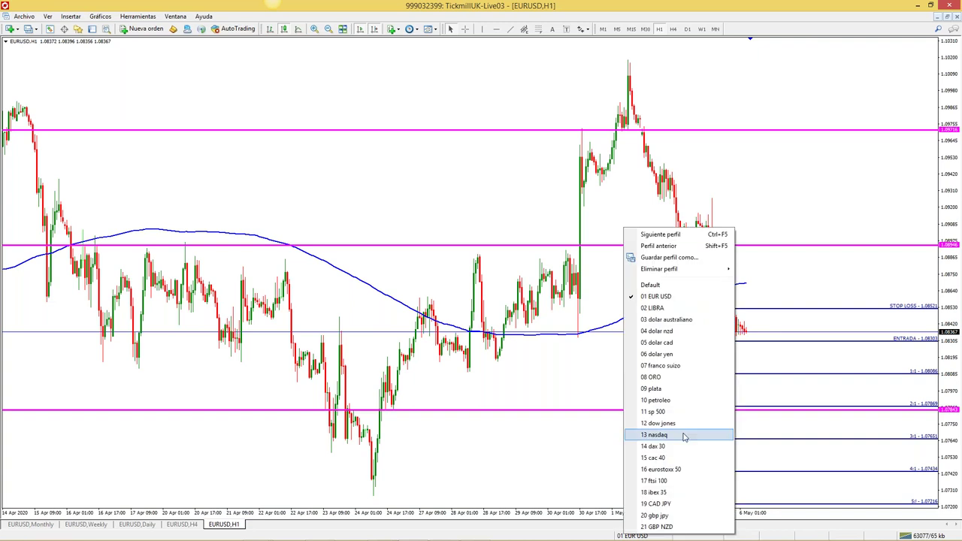
{"action": "left_click", "coordinate": [660, 446]}
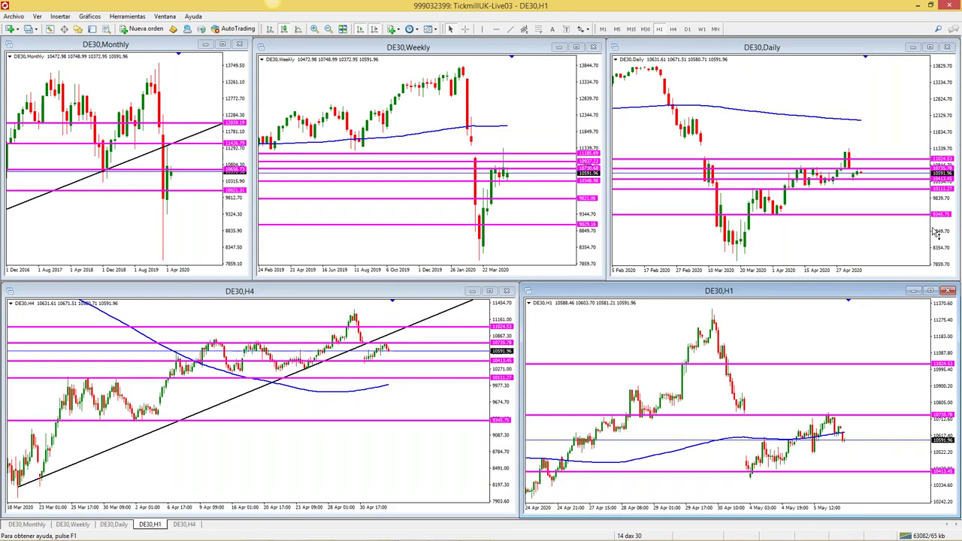
{"action": "left_click", "coordinate": [931, 290]}
{"action": "left_click", "coordinate": [931, 291]}
{"action": "left_click", "coordinate": [930, 292]}
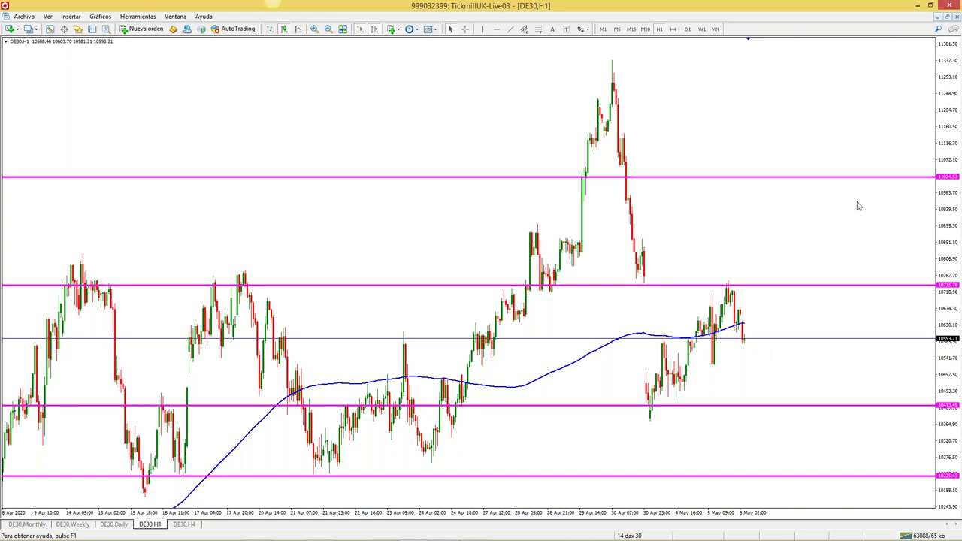
{"action": "left_click", "coordinate": [938, 16]}
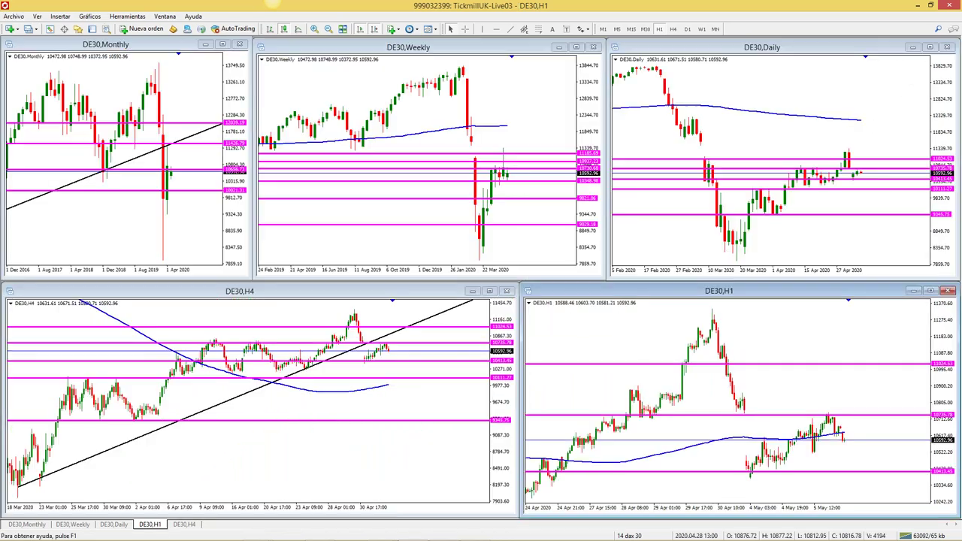
Draw a descending trendline from USDCAD's March high across the April high on the H4 chart in 05 dolar cad, and delete it
{"action": "left_click", "coordinate": [630, 536]}
{"action": "left_click", "coordinate": [692, 344]}
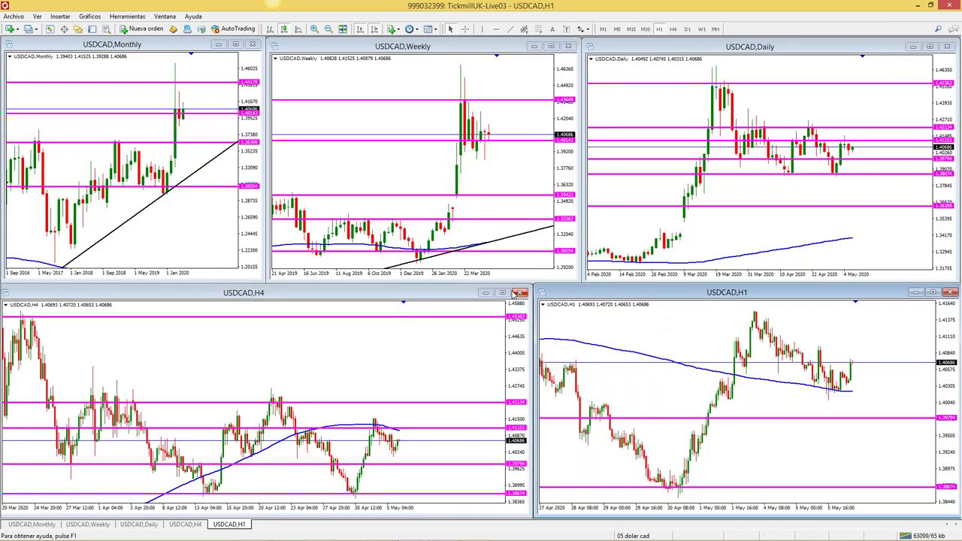
{"action": "left_click", "coordinate": [502, 293]}
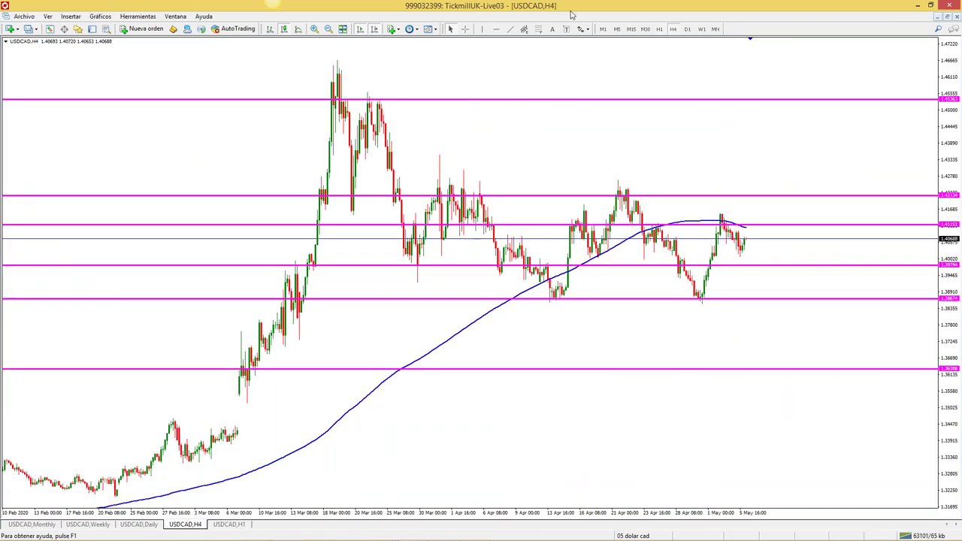
{"action": "left_click", "coordinate": [510, 29]}
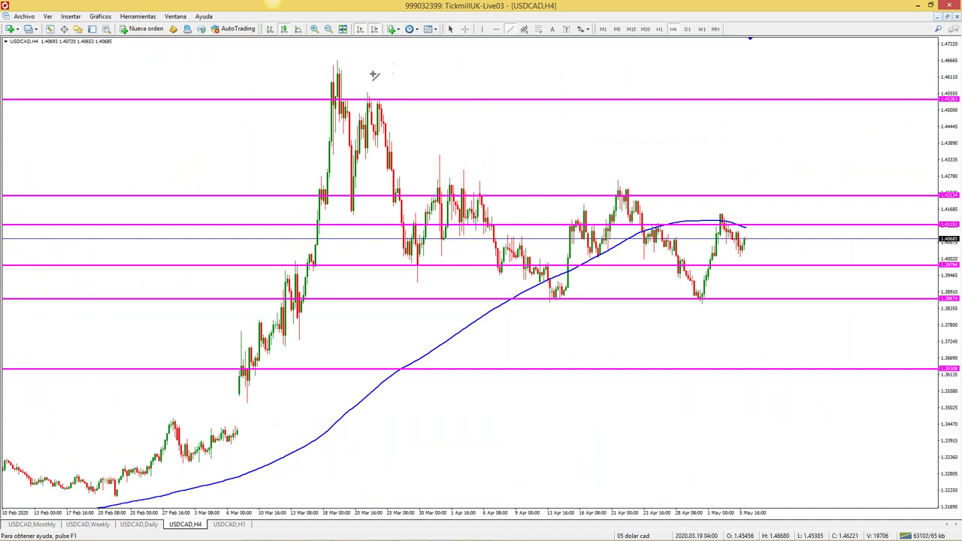
{"action": "mouse_move", "coordinate": [337, 64]}
{"action": "left_mouse_down"}
{"action": "mouse_move", "coordinate": [446, 113]}
{"action": "mouse_move", "coordinate": [680, 191]}
{"action": "mouse_move", "coordinate": [651, 201]}
{"action": "mouse_move", "coordinate": [642, 189]}
{"action": "mouse_move", "coordinate": [641, 198]}
{"action": "left_mouse_up"}
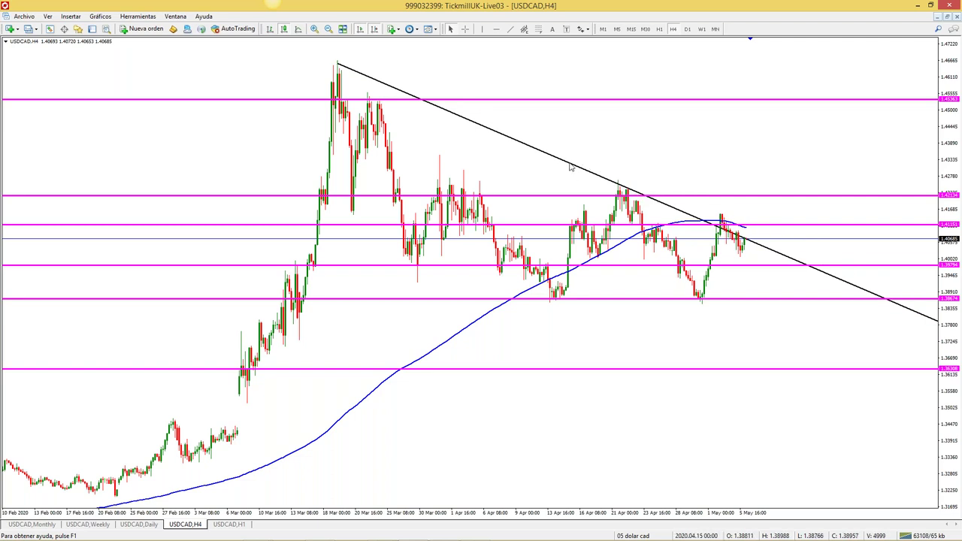
{"action": "key", "text": "Delete"}
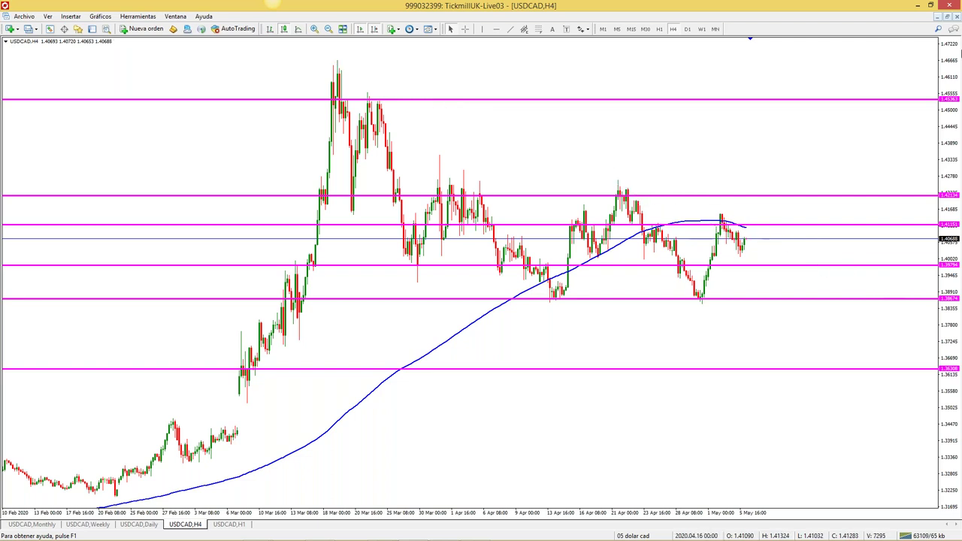
{"action": "left_click", "coordinate": [948, 17]}
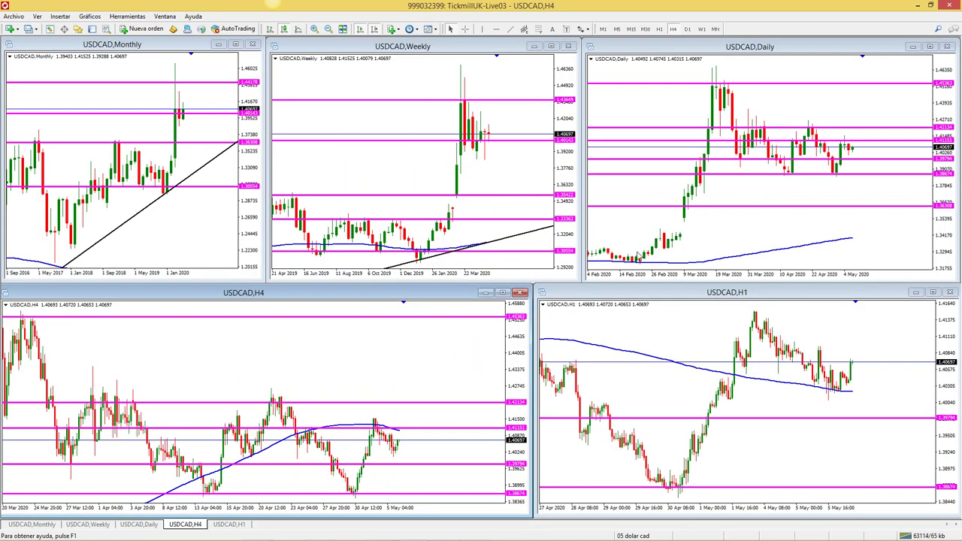
Switch to Chrome to show the filters and events of the FXStreet economic calendar, and go back to the USDCAD charts in MetaTrader
{"action": "mouse_move", "coordinate": [273, 536]}
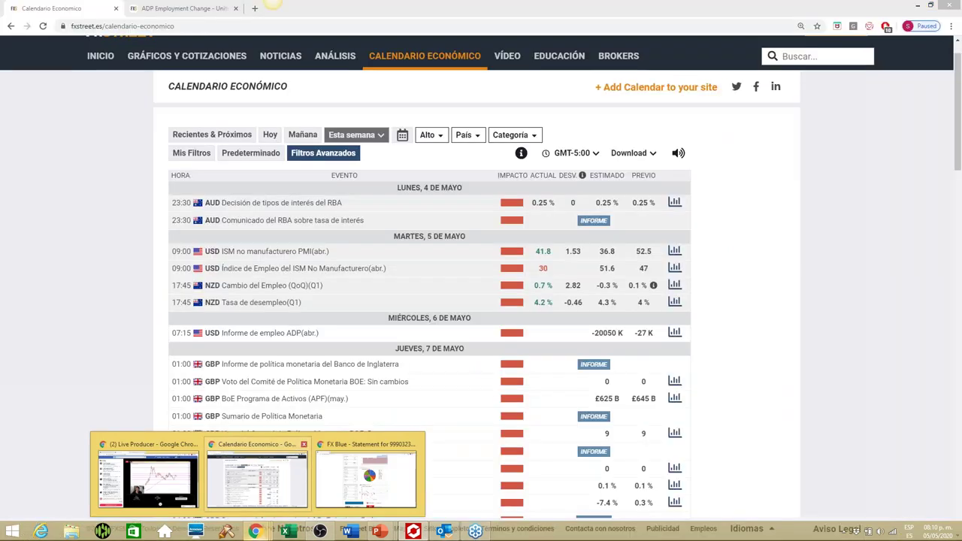
{"action": "left_click", "coordinate": [264, 477]}
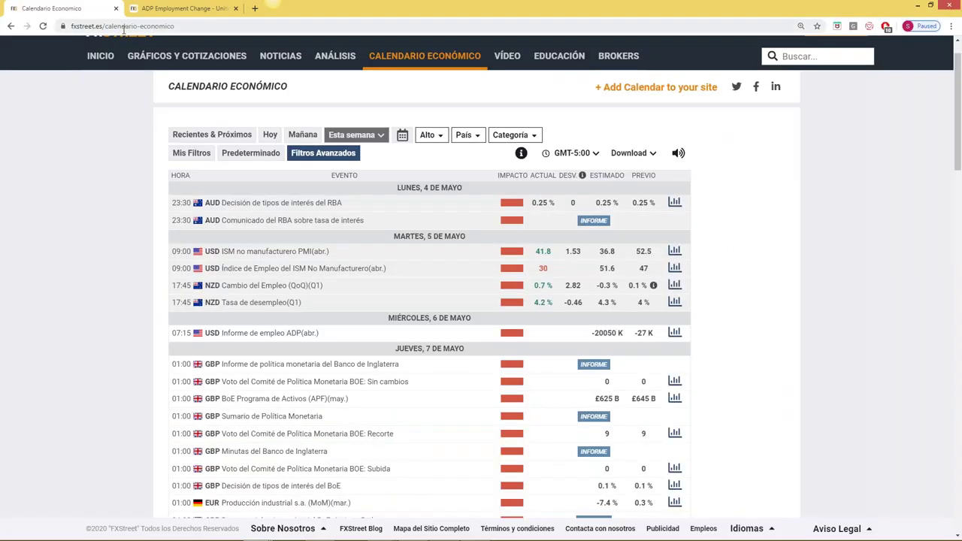
{"action": "scroll", "coordinate": [83, 249], "scroll_direction": "up", "scroll_amount": 1}
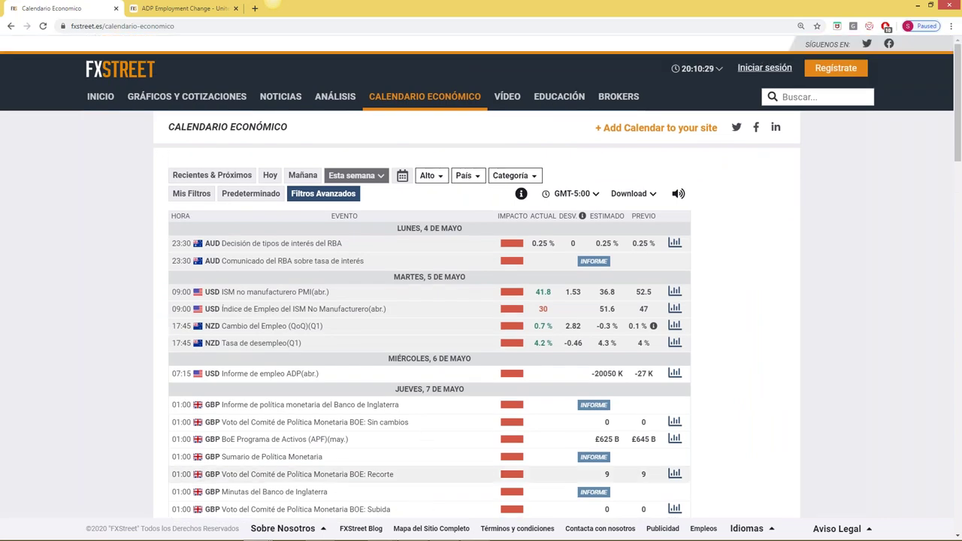
{"action": "mouse_move", "coordinate": [368, 533]}
{"action": "mouse_move", "coordinate": [410, 534]}
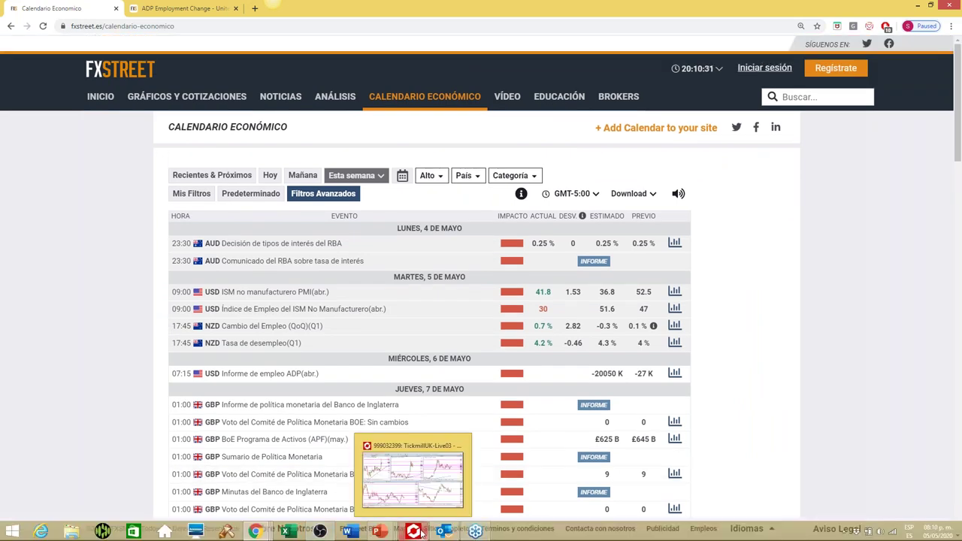
{"action": "left_click", "coordinate": [413, 532]}
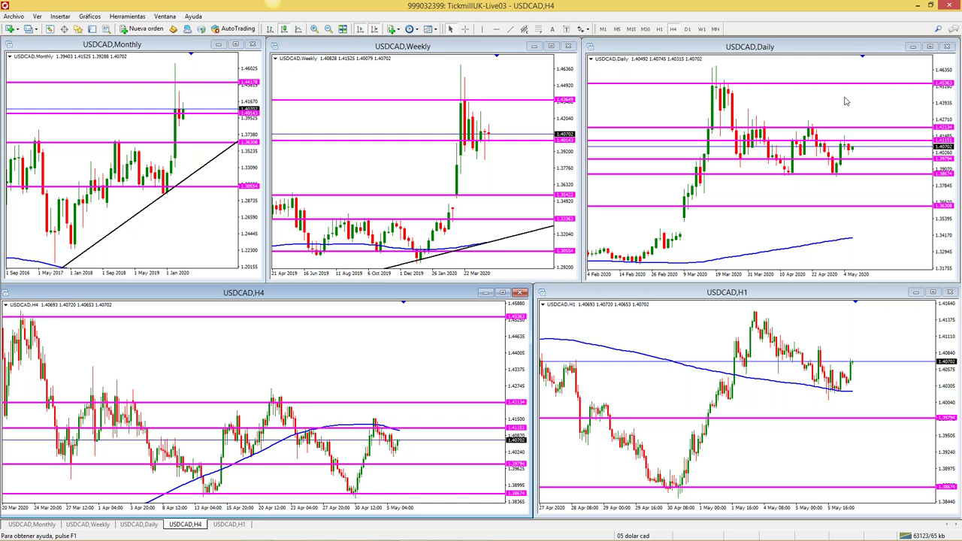
Review USDCAD on the enlarged H1 chart, and inspect the latest EURUSD H1 candles up close in the 01 EUR USD profile
{"action": "double_click", "coordinate": [745, 292]}
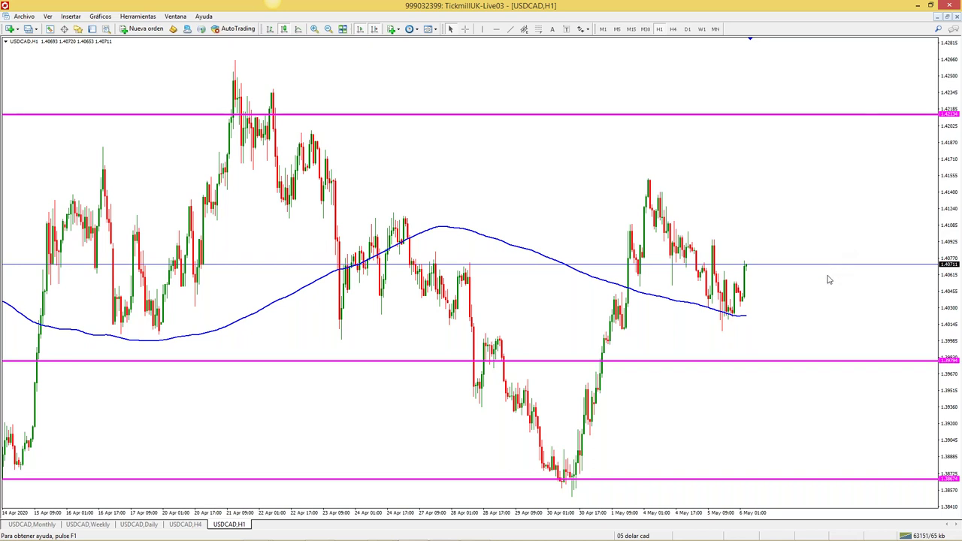
{"action": "left_click", "coordinate": [947, 16]}
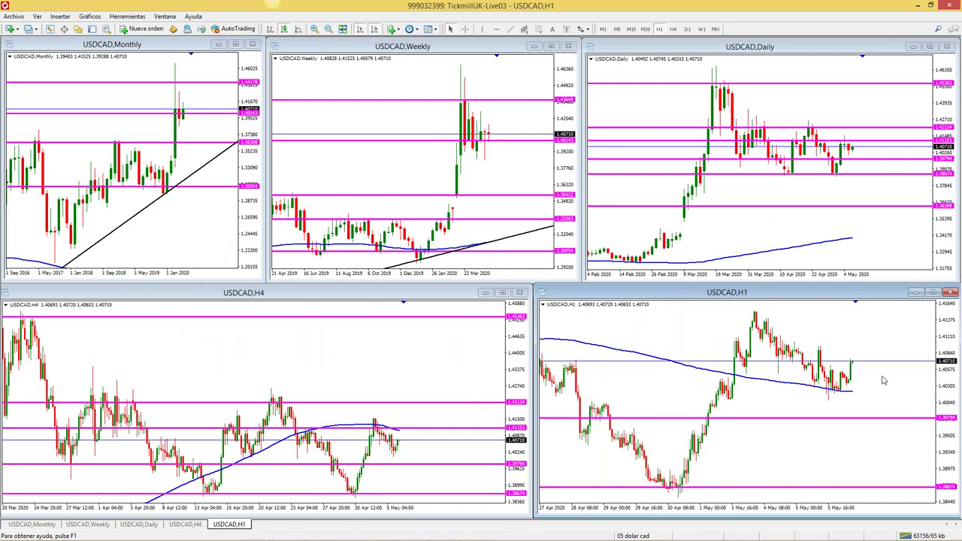
{"action": "left_click", "coordinate": [631, 535]}
{"action": "left_click", "coordinate": [676, 293]}
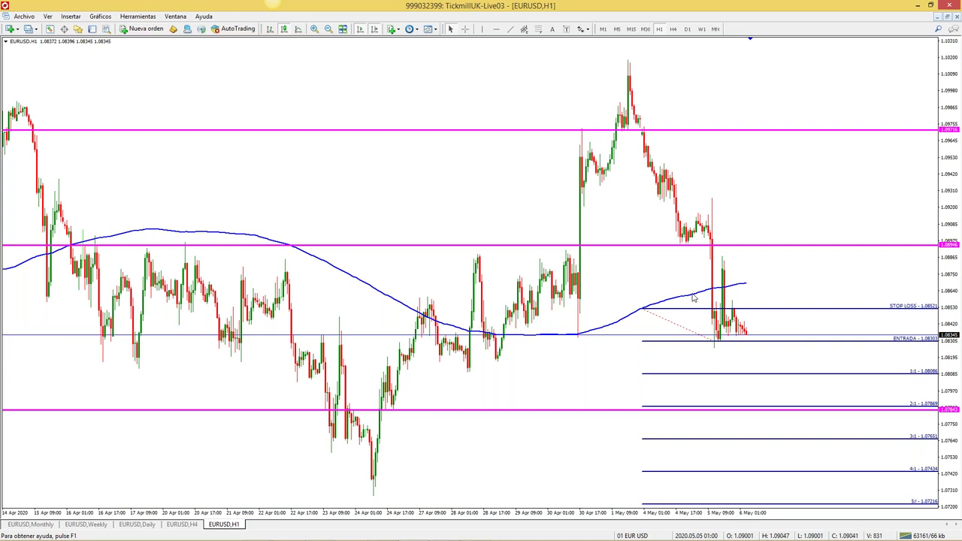
{"action": "left_click", "coordinate": [314, 29]}
{"action": "left_click", "coordinate": [314, 29]}
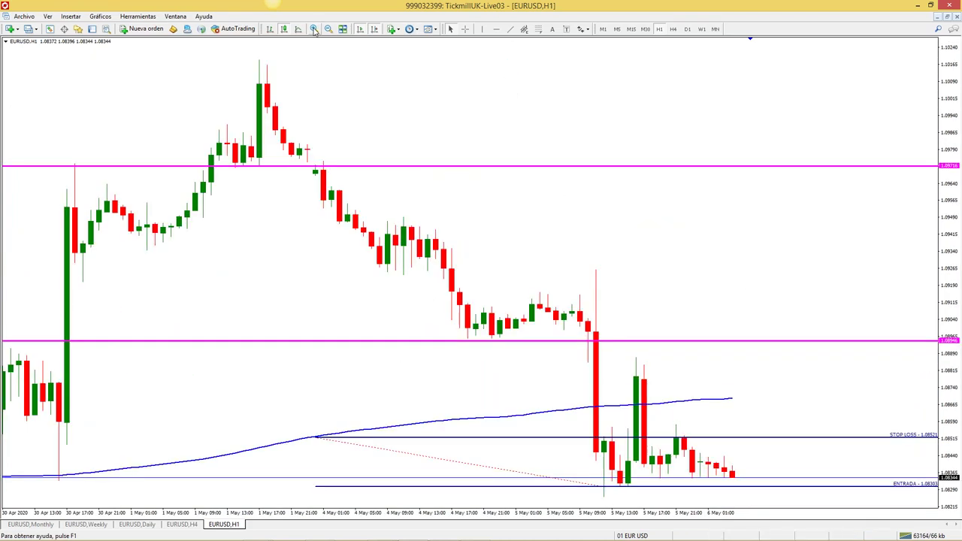
Raise the stop loss of the EURUSD H1 short plan to 1.08534
{"action": "left_click", "coordinate": [328, 28]}
{"action": "left_click", "coordinate": [328, 28]}
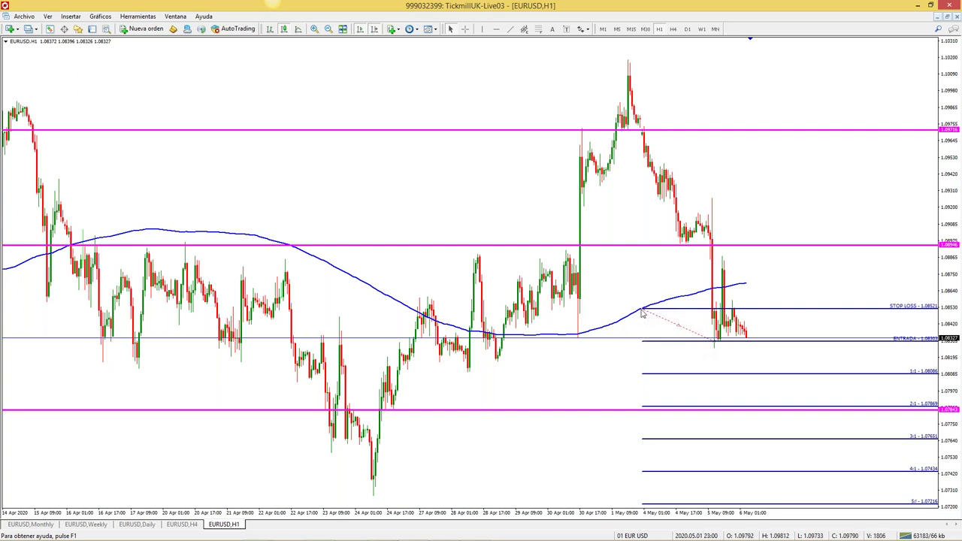
{"action": "left_click_drag", "start_coordinate": [643, 311], "coordinate": [643, 309]}
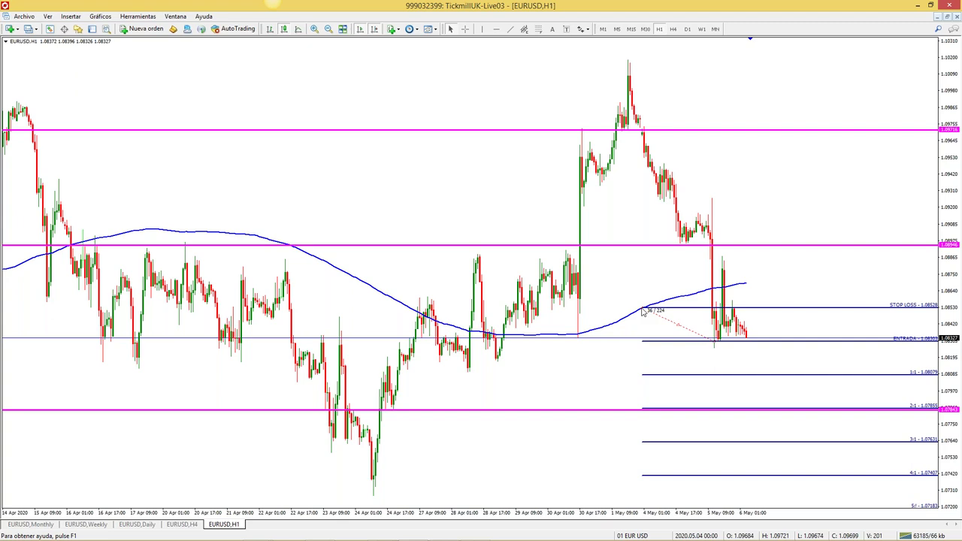
{"action": "left_click_drag", "start_coordinate": [643, 312], "coordinate": [643, 311]}
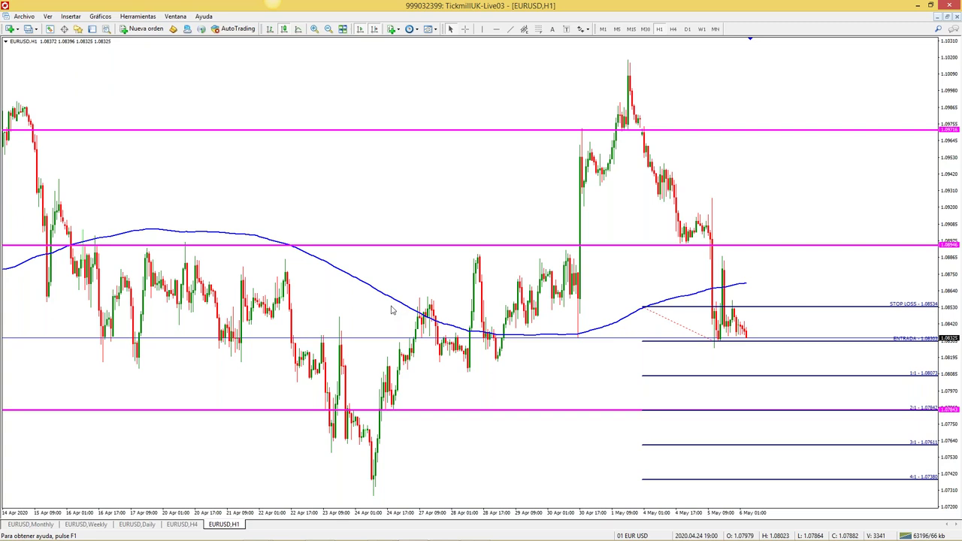
Start a new EURUSD order as a pending Sell Stop and set its price to 1.08303
{"action": "left_click", "coordinate": [146, 28]}
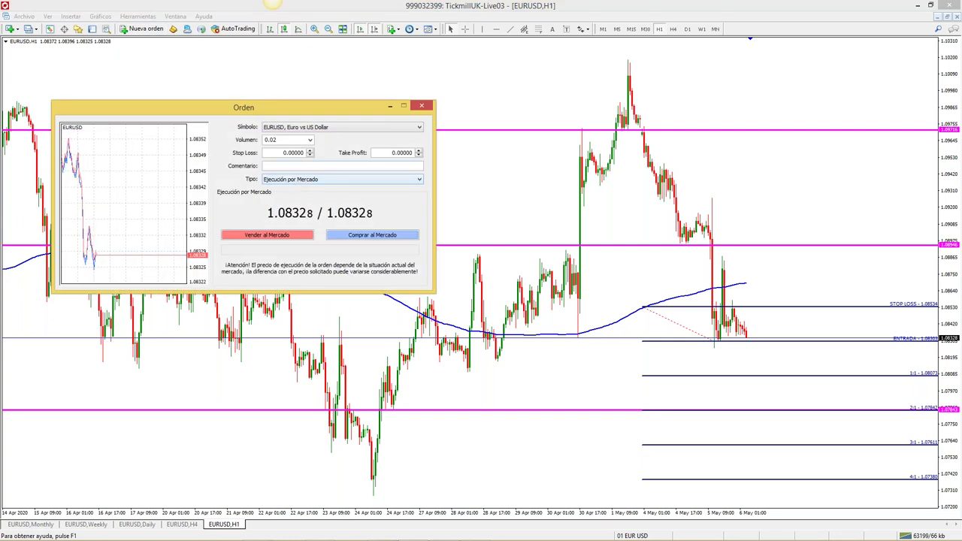
{"action": "left_click", "coordinate": [342, 179]}
{"action": "left_click", "coordinate": [342, 197]}
{"action": "left_click", "coordinate": [297, 205]}
{"action": "left_click", "coordinate": [300, 236]}
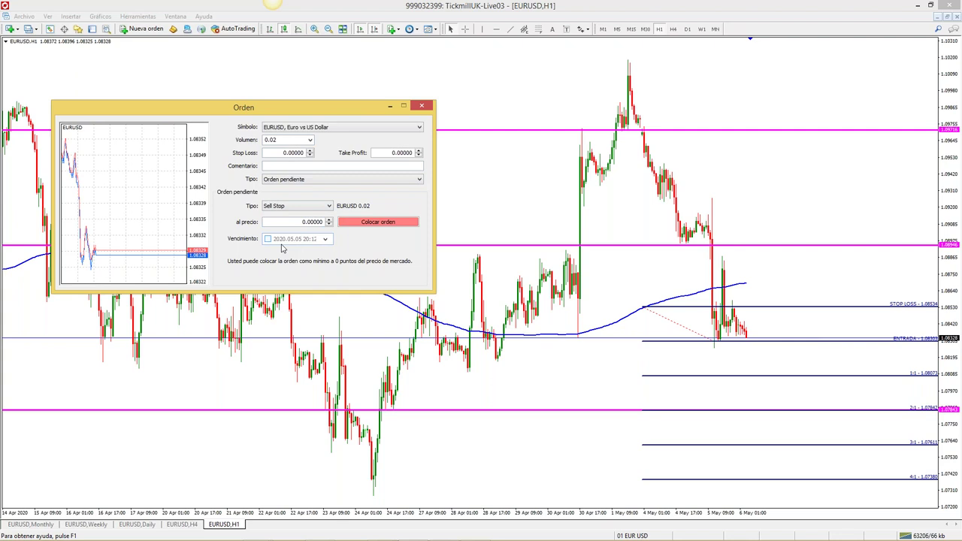
{"action": "left_click", "coordinate": [329, 220]}
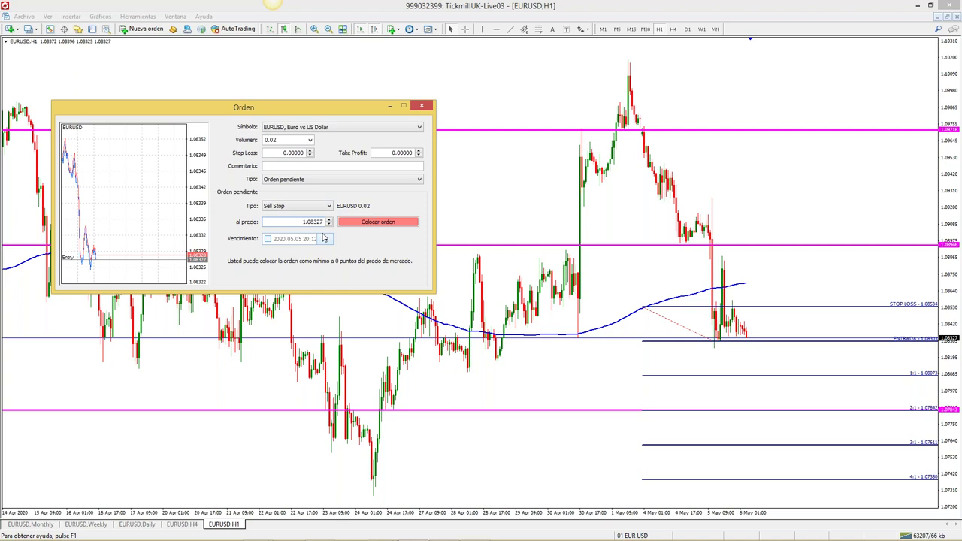
{"action": "type", "text": "3"}
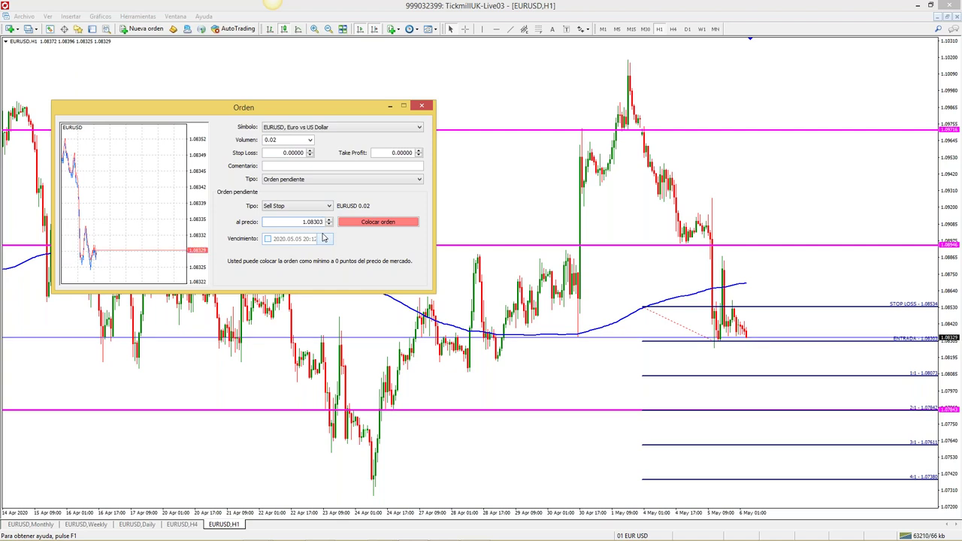
Set the stop loss of the pending EURUSD order to 1.08534
{"action": "left_click", "coordinate": [310, 150]}
{"action": "key", "text": "BackSpace"}
{"action": "type", "text": "08320"}
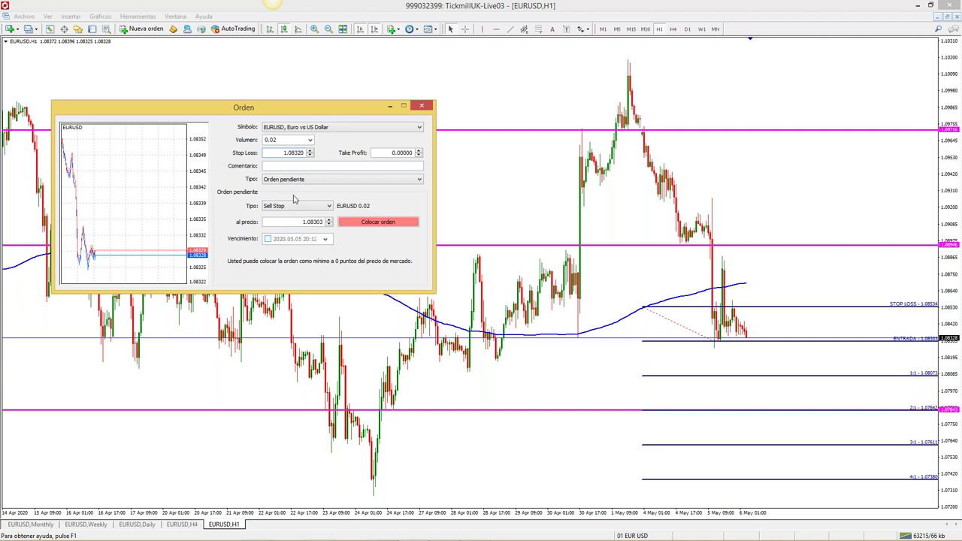
{"action": "key", "text": "Left"}
{"action": "key", "text": "BackSpace"}
{"action": "type", "text": "0"}
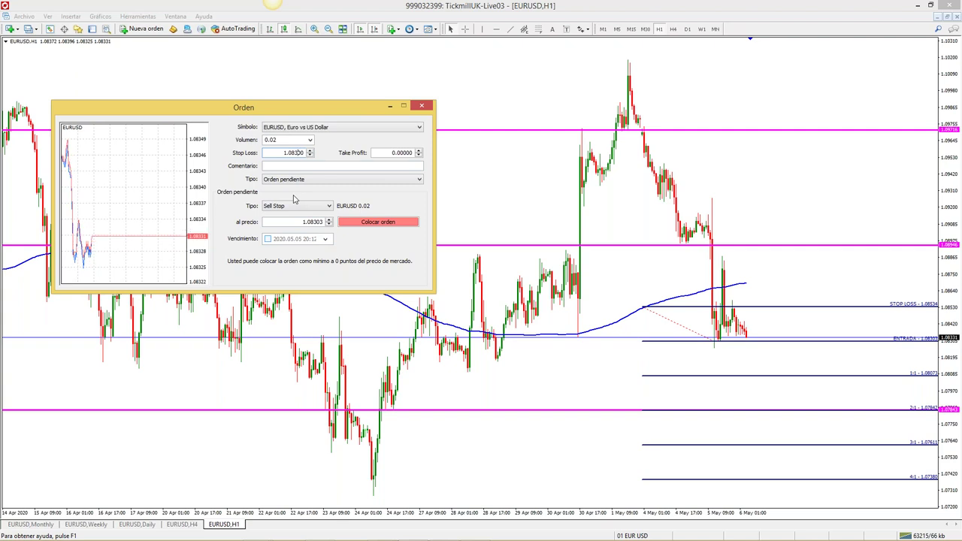
{"action": "key", "text": "Left"}
{"action": "key", "text": "BackSpace"}
{"action": "type", "text": "0"}
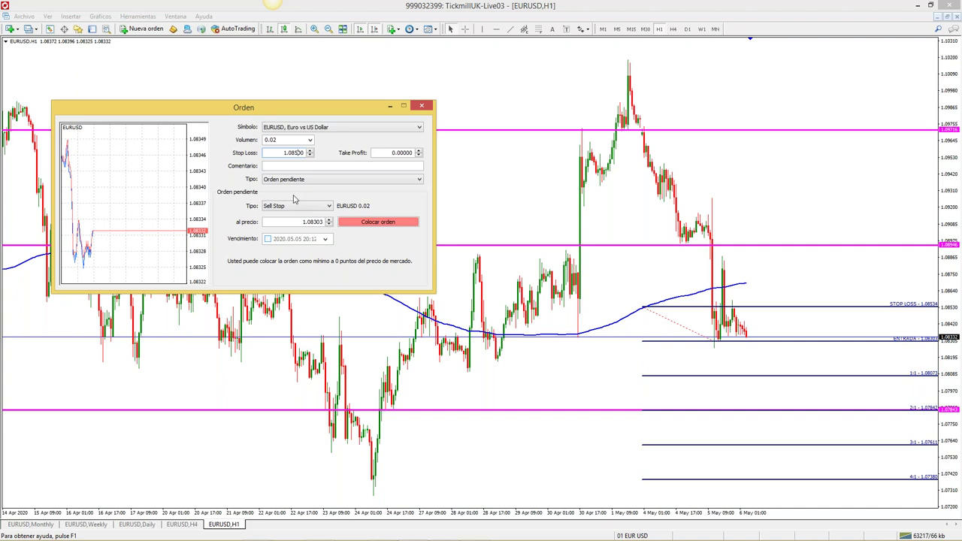
{"action": "key", "text": "Right"}
{"action": "key", "text": "BackSpace"}
{"action": "type", "text": "4"}
Set the take profit to 1.07842 and place the pending EURUSD Sell Stop order
{"action": "left_click", "coordinate": [411, 154]}
{"action": "left_click", "coordinate": [411, 154]}
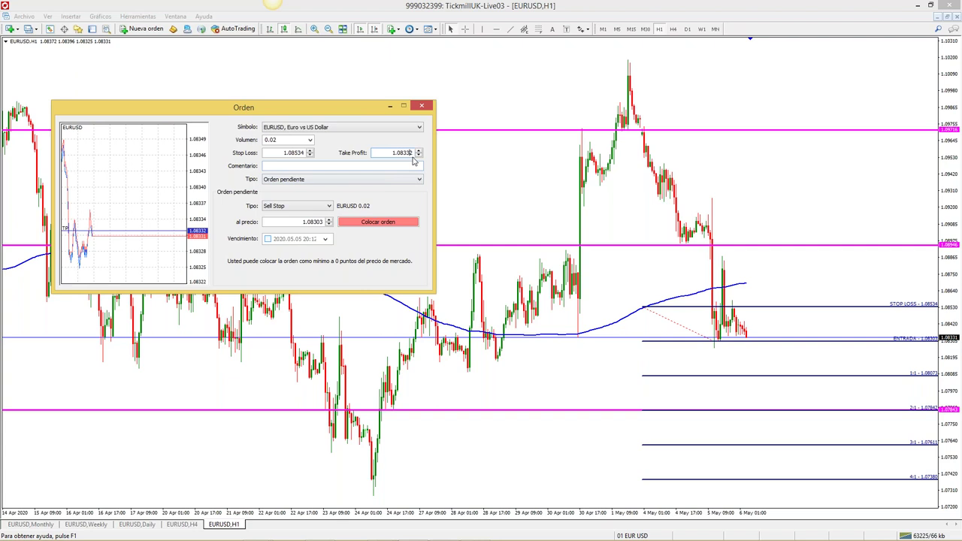
{"action": "key", "text": "BackSpace"}
{"action": "key", "text": "BackSpace"}
{"action": "key", "text": "BackSpace"}
{"action": "key", "text": "BackSpace"}
{"action": "type", "text": "00000"}
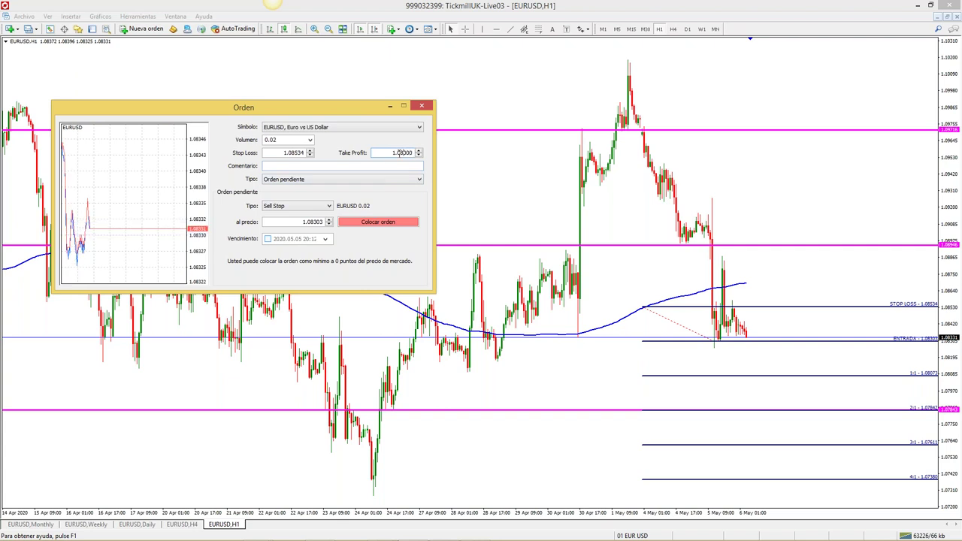
{"action": "type", "text": "42"}
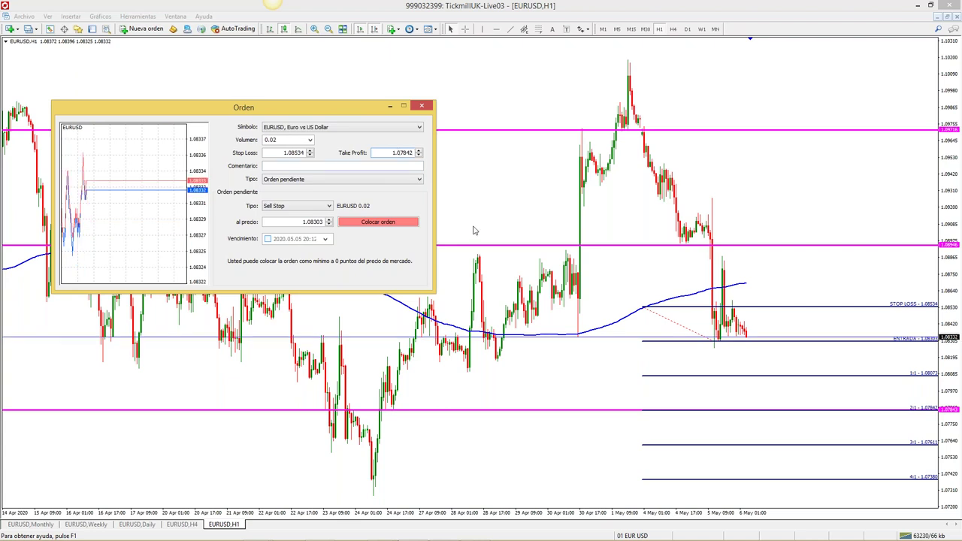
{"action": "key", "text": "Return"}
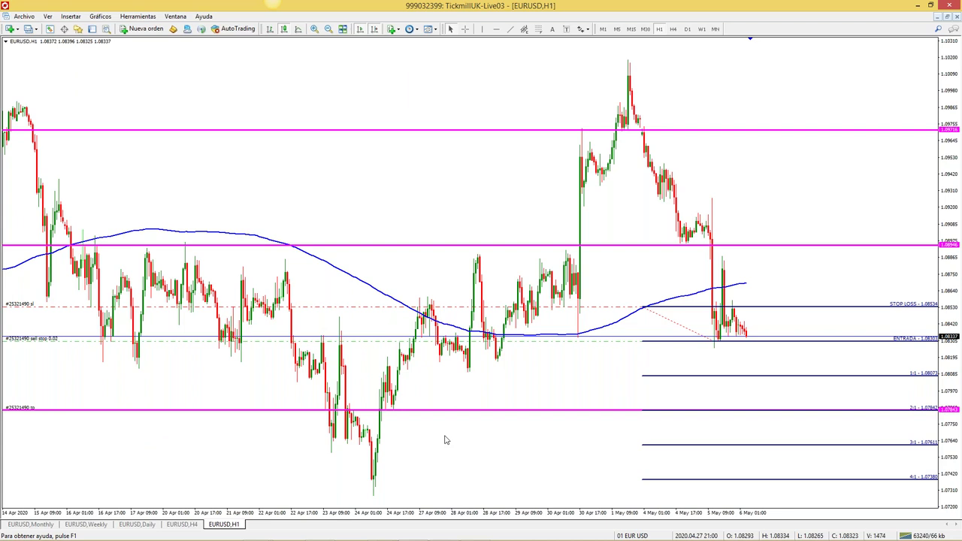
Return to the tiled EURUSD charts, load the 05 dolar cad profile and enlarge the USDCAD H1 chart
{"action": "left_click", "coordinate": [945, 16]}
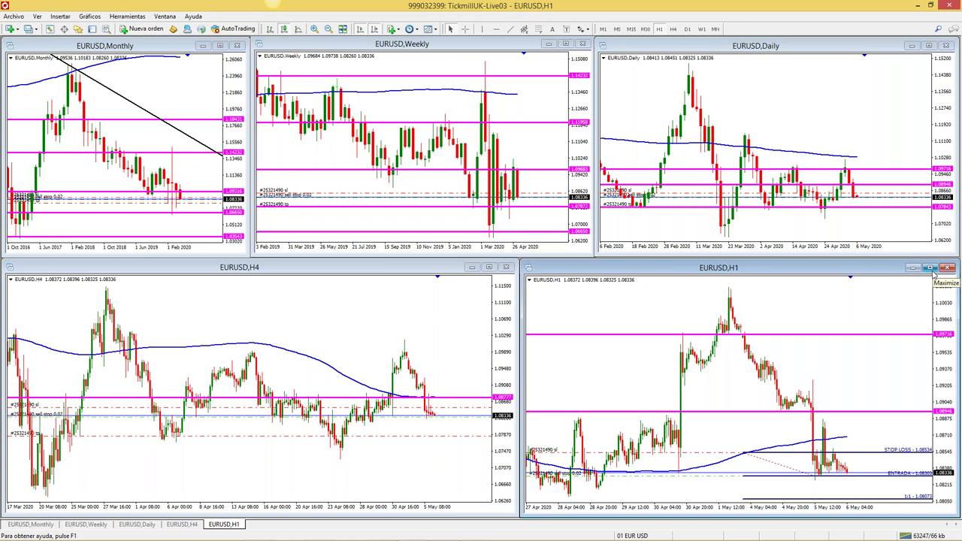
{"action": "left_click", "coordinate": [648, 535]}
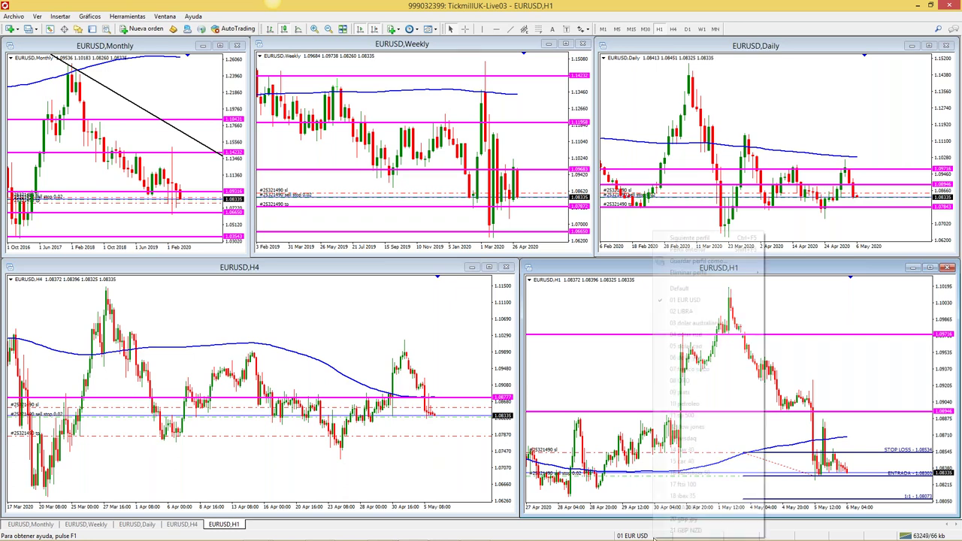
{"action": "left_click", "coordinate": [705, 348]}
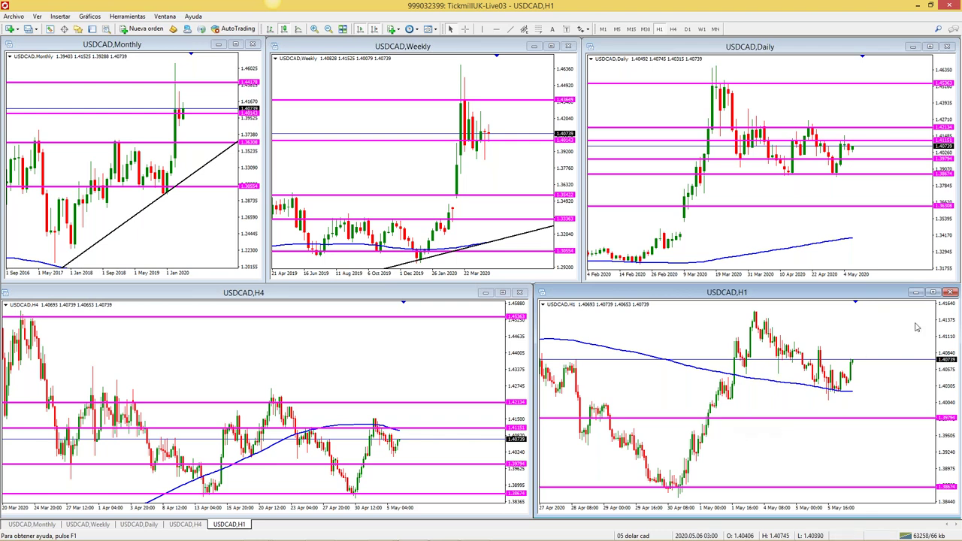
{"action": "left_click", "coordinate": [932, 291]}
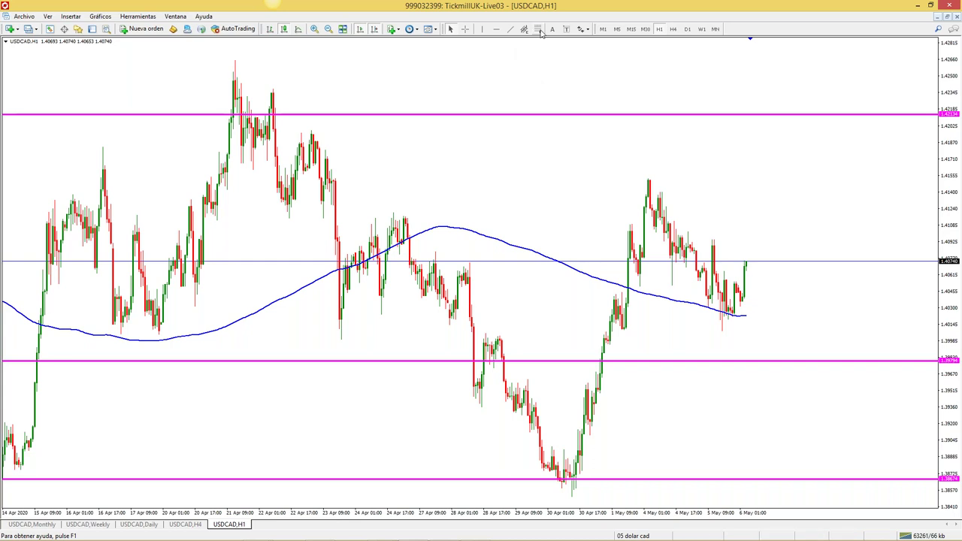
Draw a long plan on USDCAD H1 with the entry at about 1.40537 and stop loss at about 1.40324, and delete it
{"action": "mouse_move", "coordinate": [738, 287]}
{"action": "left_click_drag", "start_coordinate": [738, 287], "coordinate": [670, 307]}
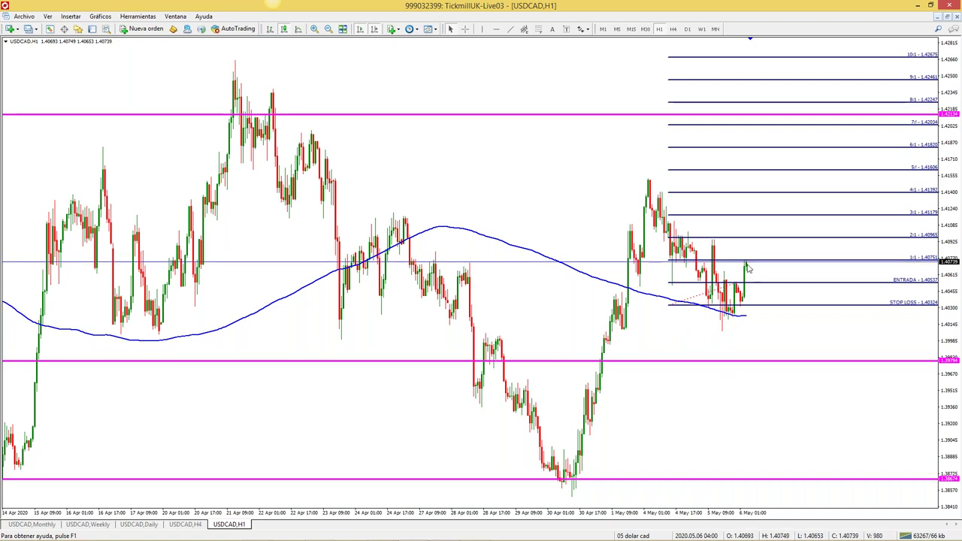
{"action": "double_click", "coordinate": [709, 299]}
{"action": "key", "text": "Delete"}
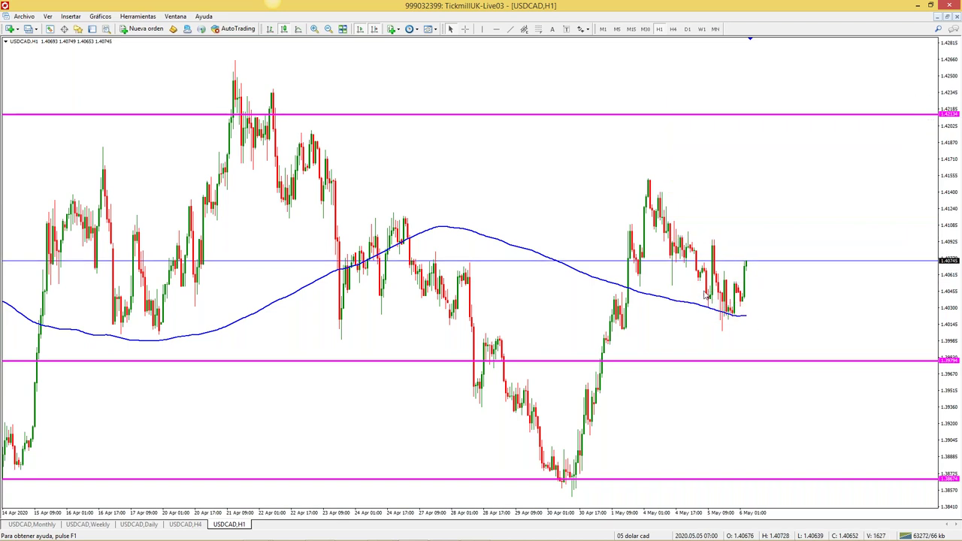
Draw a long plan on a closer view of USDCAD H1 with the entry at about 1.40760 and stop loss at about 1.40225
{"action": "left_click", "coordinate": [946, 16]}
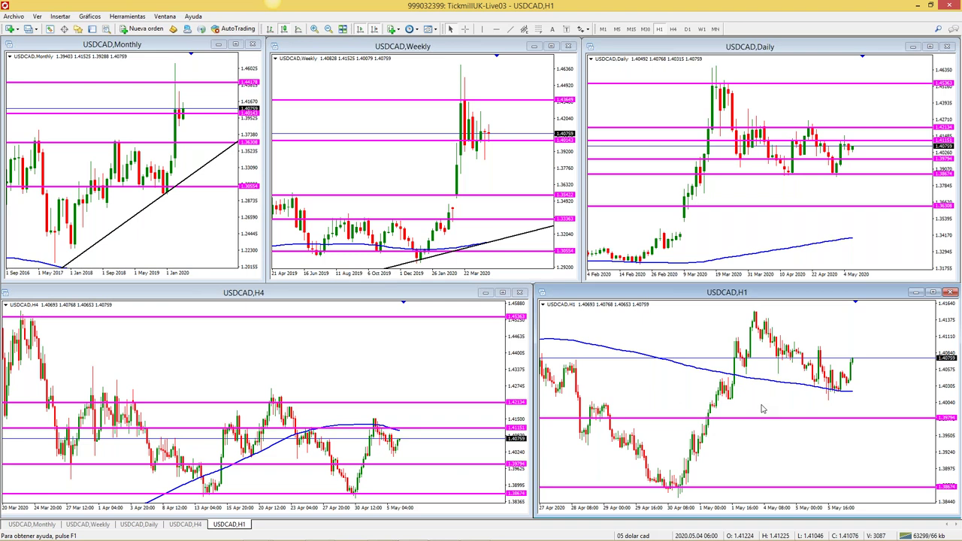
{"action": "left_click", "coordinate": [934, 293]}
{"action": "left_click", "coordinate": [314, 29]}
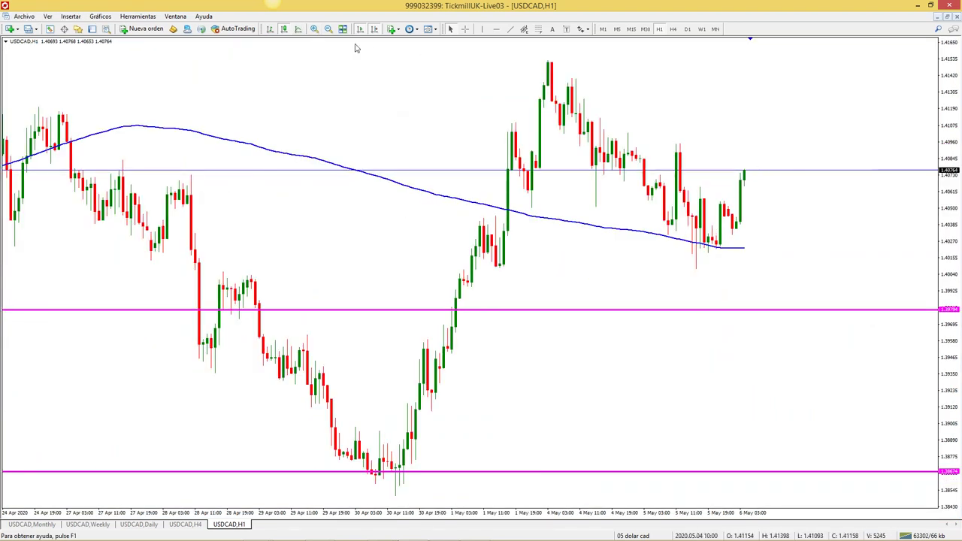
{"action": "left_click", "coordinate": [5, 41]}
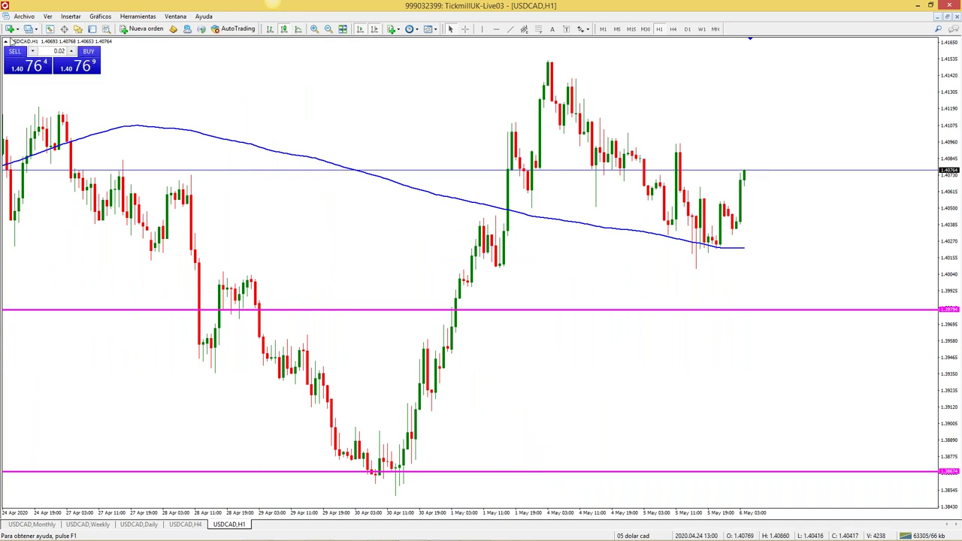
{"action": "left_click", "coordinate": [6, 42]}
{"action": "left_click", "coordinate": [539, 28]}
{"action": "left_click_drag", "start_coordinate": [730, 172], "coordinate": [580, 247]}
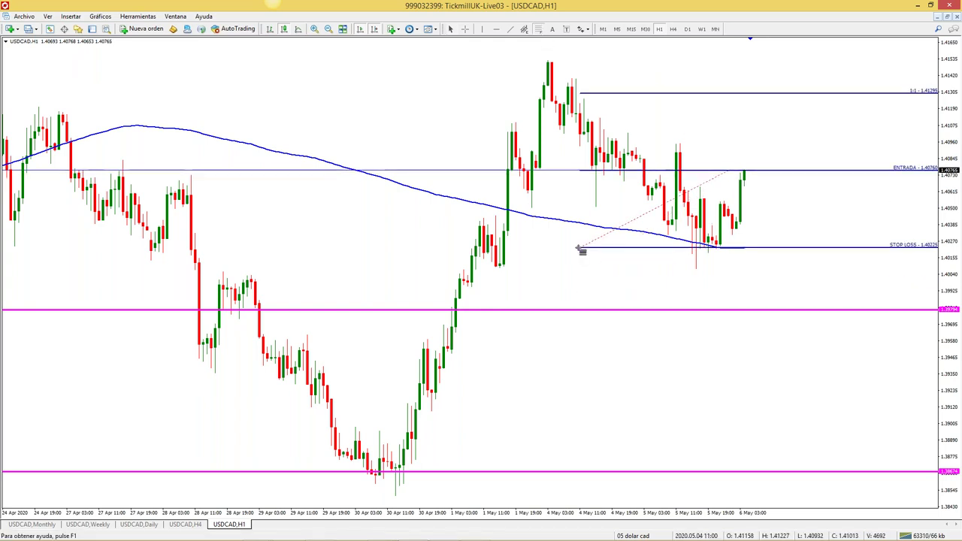
Check the long plan's targets on USDCAD H1, remove the plan and return to the tiled USDCAD charts
{"action": "left_click", "coordinate": [329, 29]}
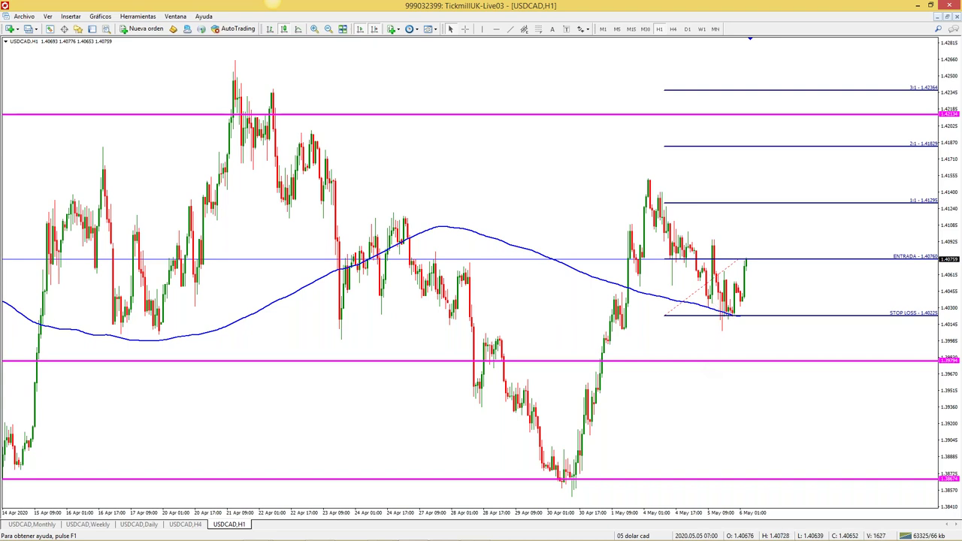
{"action": "left_click", "coordinate": [328, 28]}
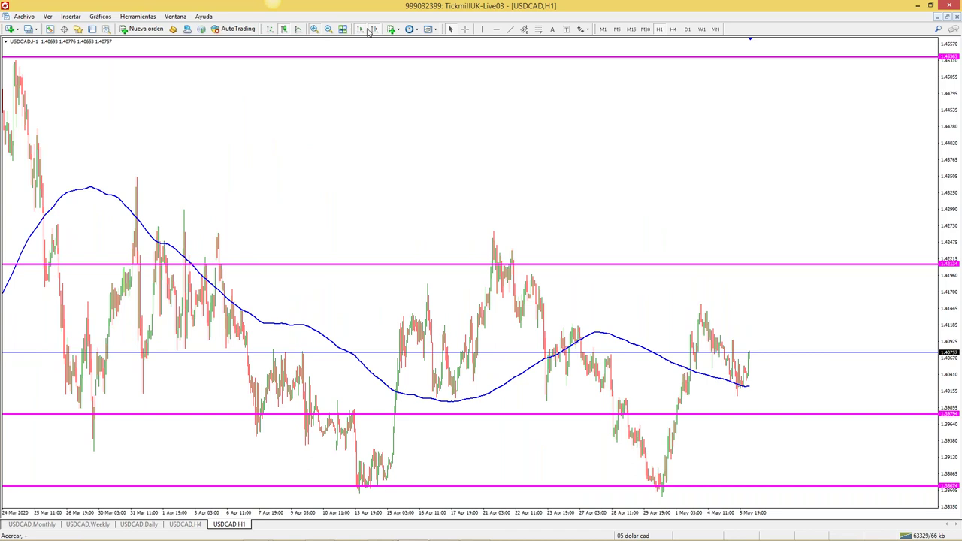
{"action": "left_click", "coordinate": [315, 29]}
{"action": "left_click", "coordinate": [931, 6]}
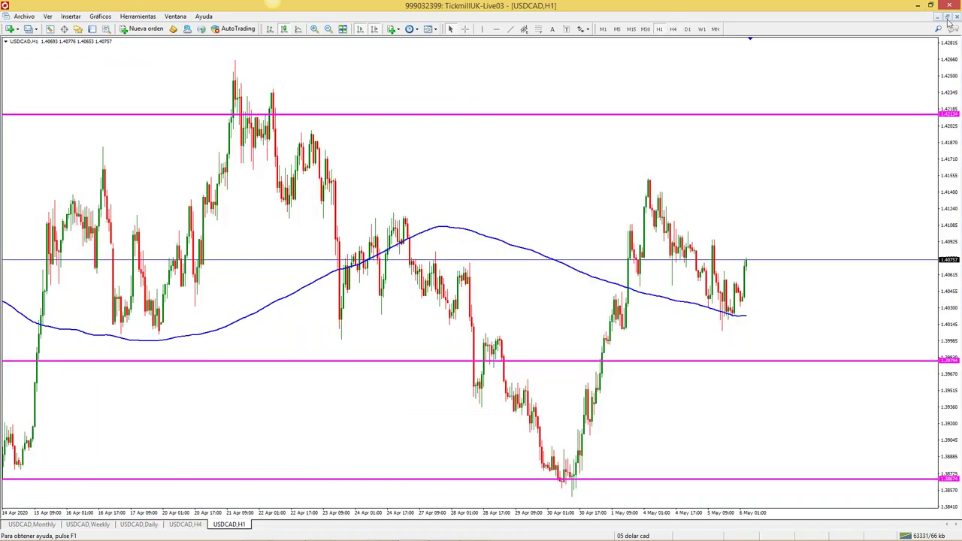
{"action": "left_click", "coordinate": [948, 16]}
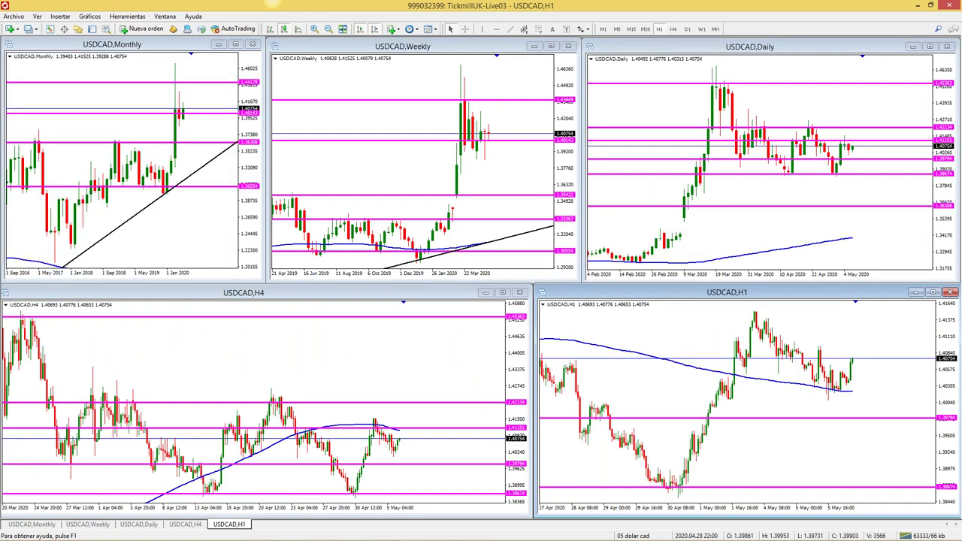
Load the 14 dax 30 profile and review the enlarged DE30 chart on the H1 and M15 timeframes
{"action": "left_click", "coordinate": [633, 536]}
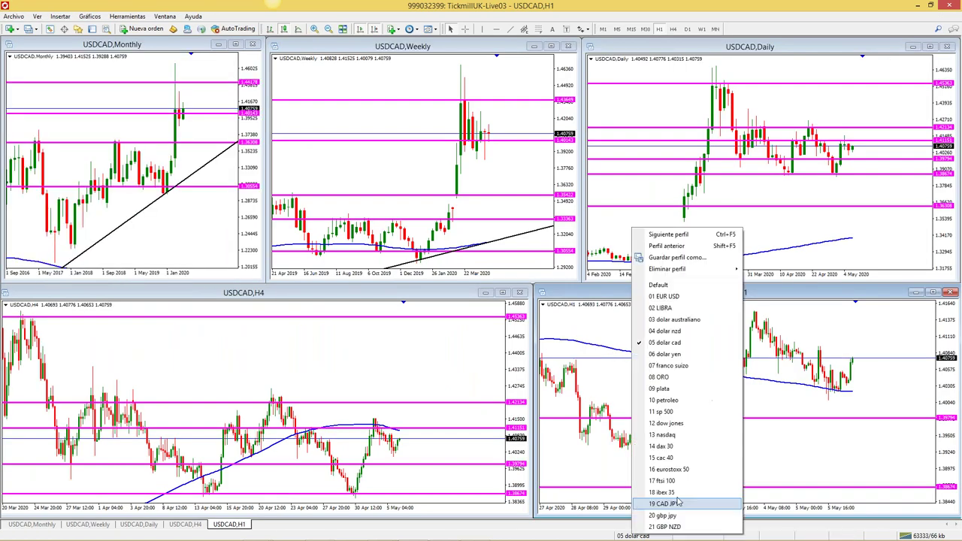
{"action": "left_click", "coordinate": [686, 447]}
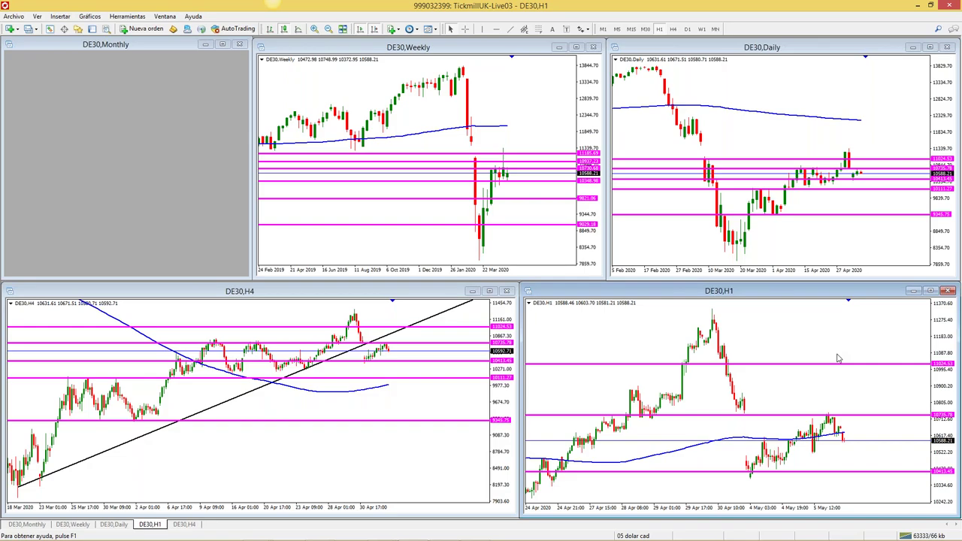
{"action": "left_click", "coordinate": [930, 291]}
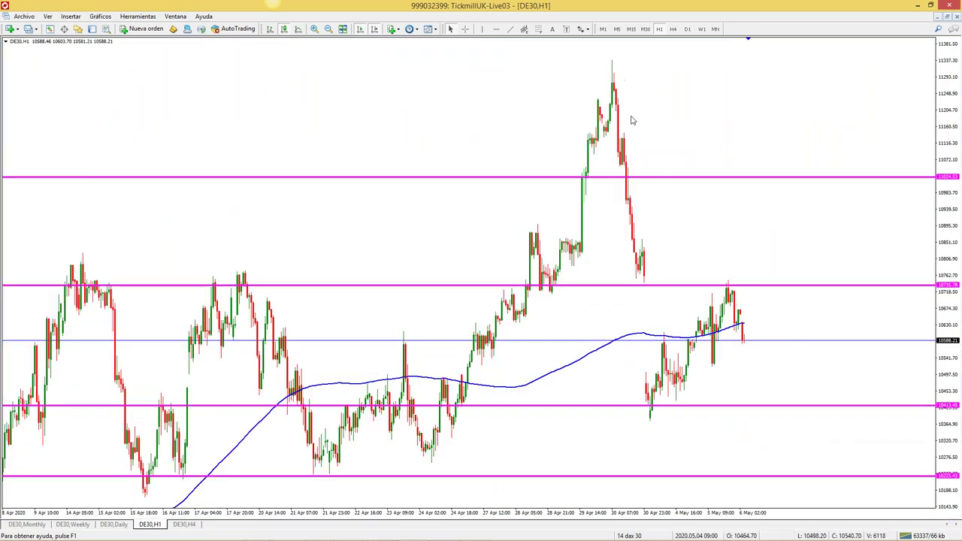
{"action": "left_click", "coordinate": [645, 28]}
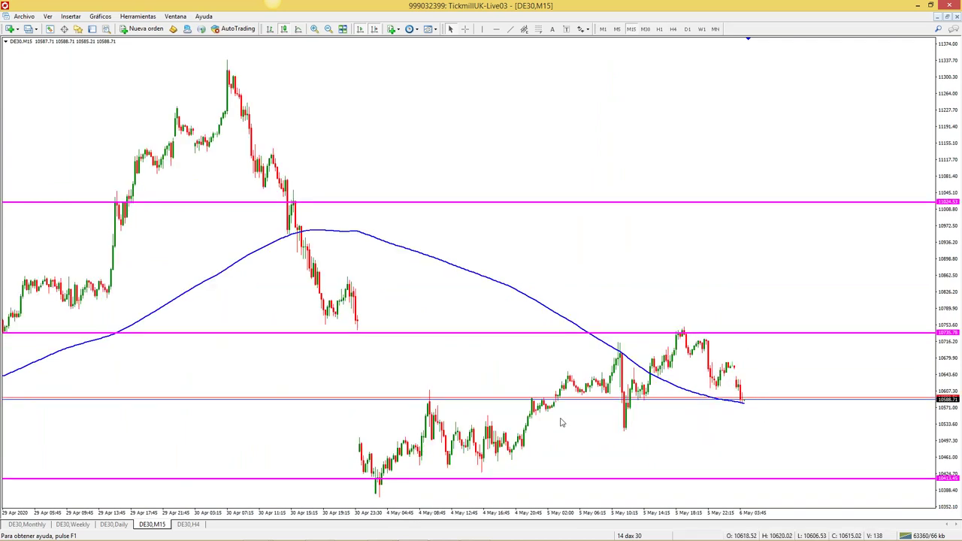
{"action": "left_click", "coordinate": [659, 29]}
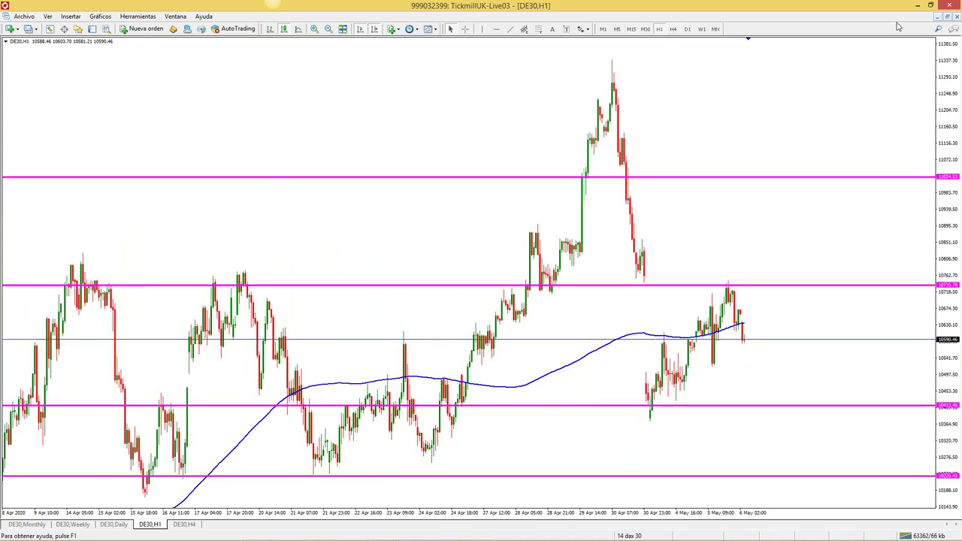
{"action": "left_click", "coordinate": [946, 16]}
Review the enlarged US500 H1 chart in the 11 sp 500 profile, and bring up the USDJPY charts in 06 dolar yen
{"action": "left_click", "coordinate": [632, 535]}
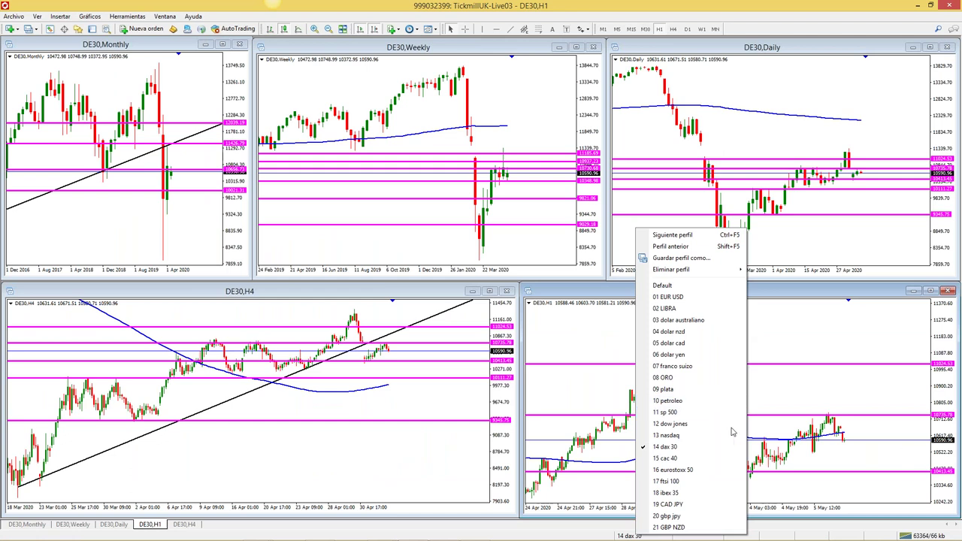
{"action": "left_click", "coordinate": [680, 414]}
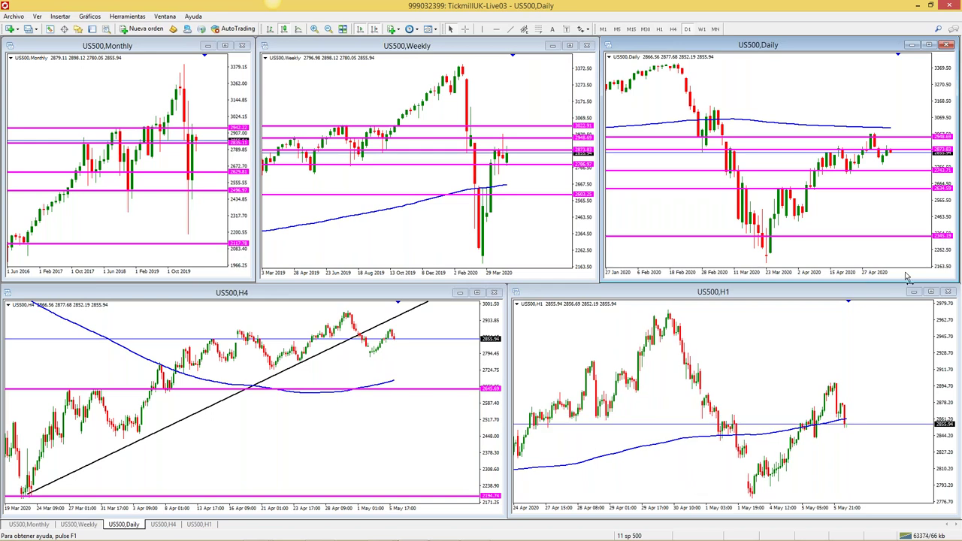
{"action": "left_click", "coordinate": [932, 292]}
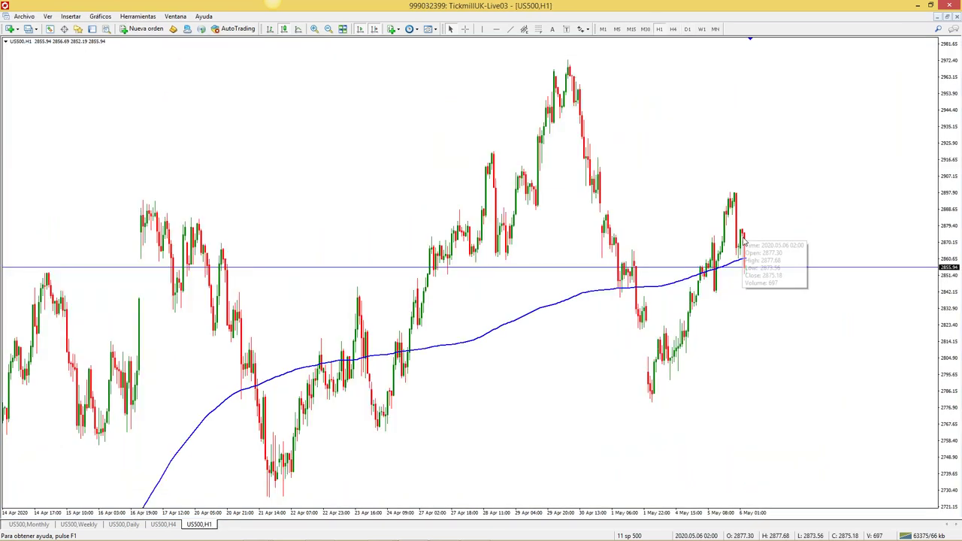
{"action": "left_click", "coordinate": [948, 16]}
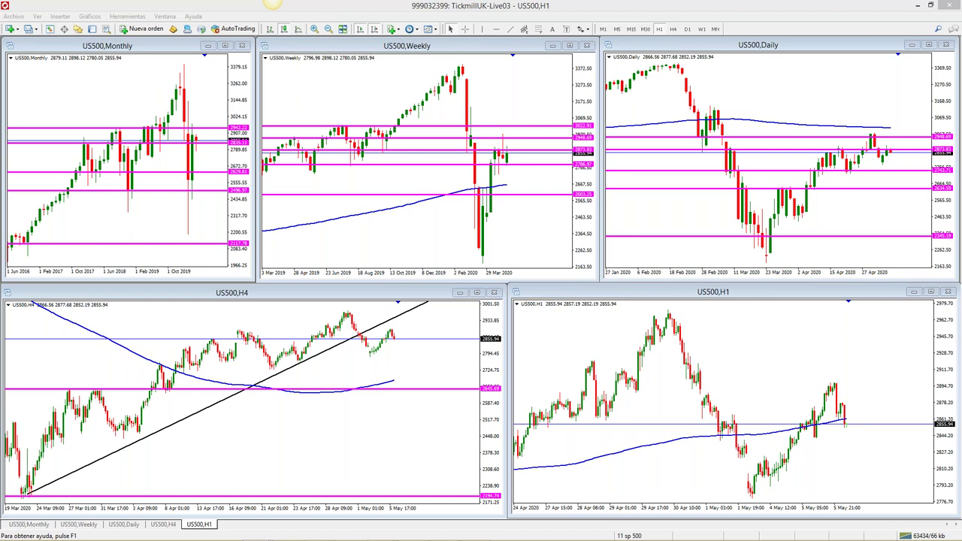
{"action": "left_click", "coordinate": [635, 537]}
{"action": "left_click", "coordinate": [688, 357]}
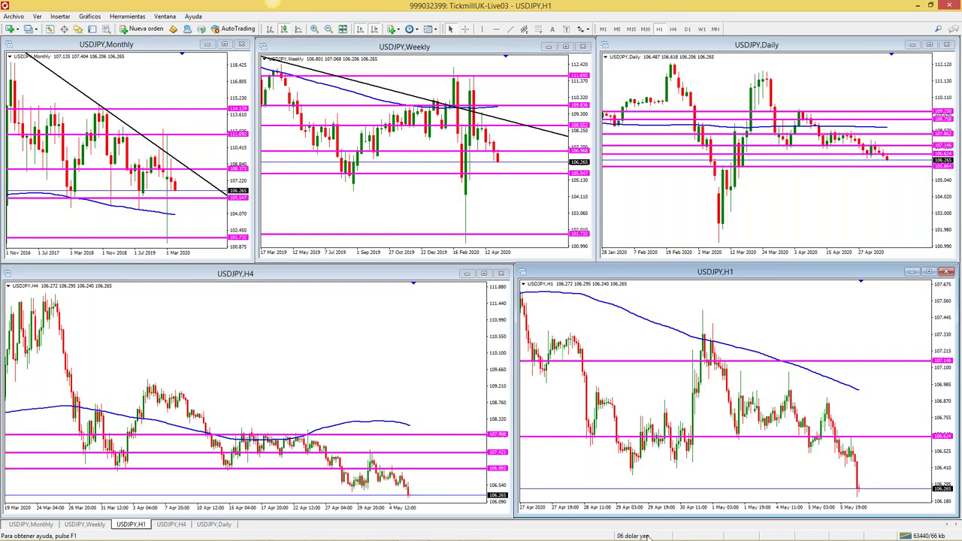
Review the USDCAD charts in the 05 dolar cad profile, and bring up the EURAUD H1 chart in Default
{"action": "left_click", "coordinate": [650, 537]}
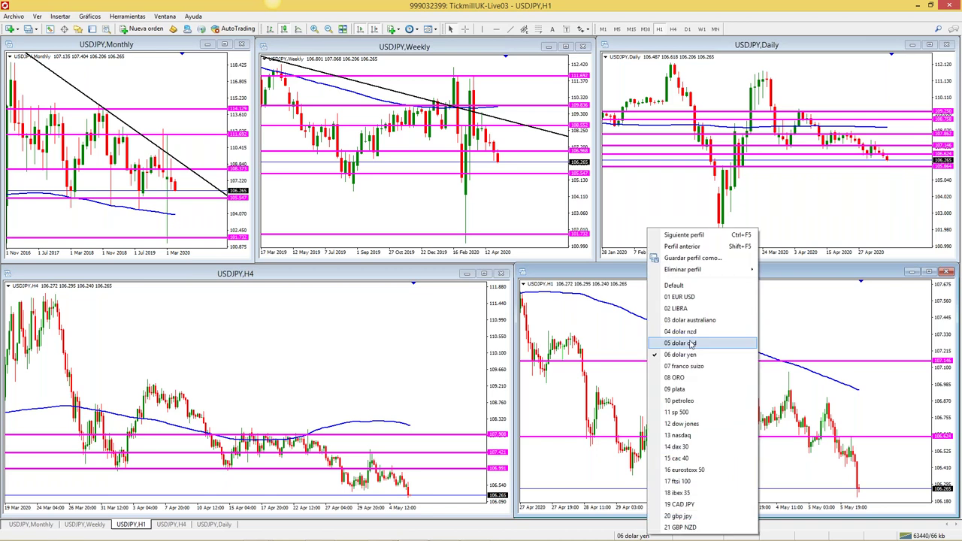
{"action": "left_click", "coordinate": [690, 344]}
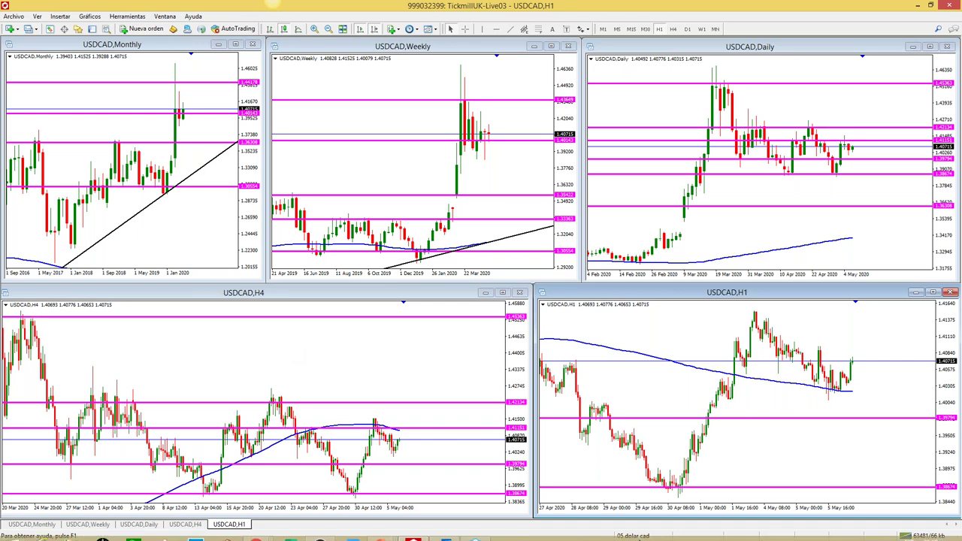
{"action": "left_click", "coordinate": [635, 535]}
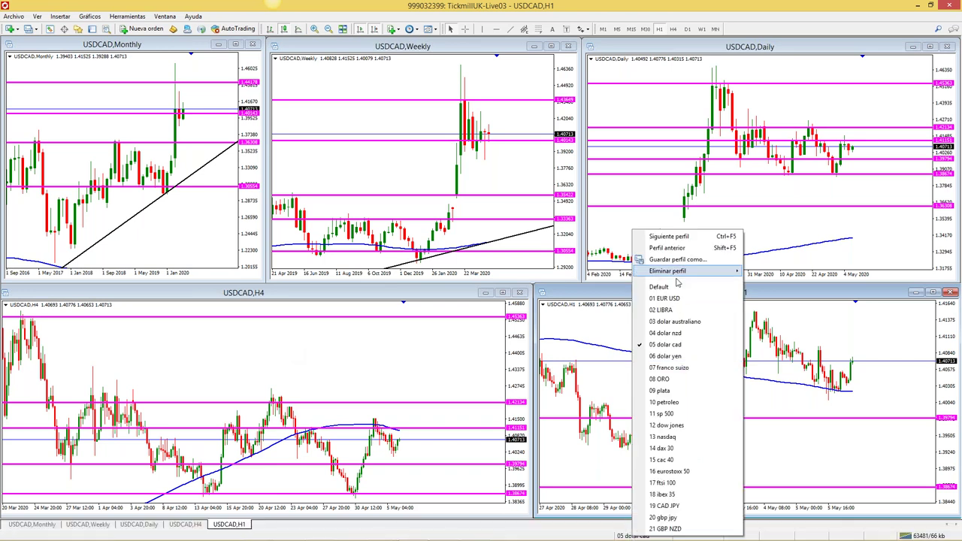
{"action": "left_click", "coordinate": [647, 298]}
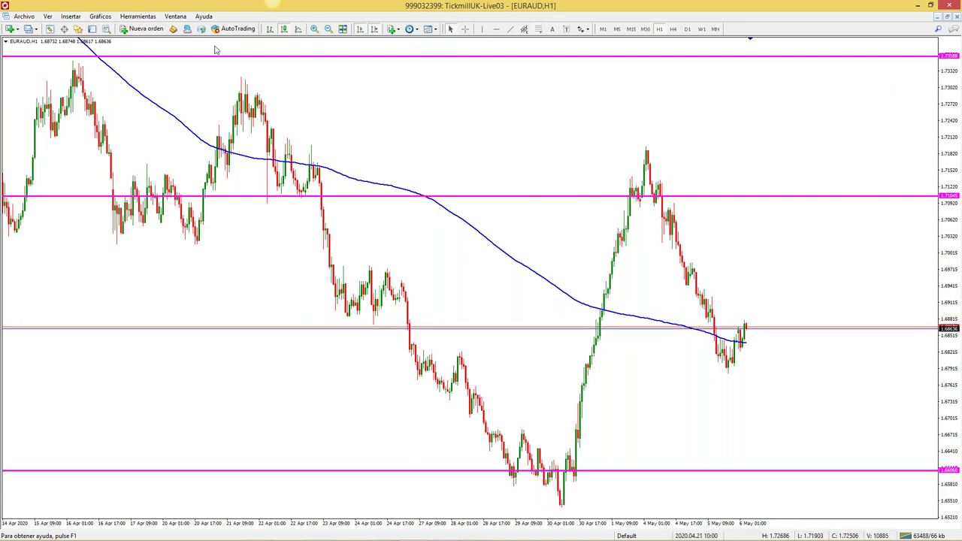
Draw a horizontal line on EURAUD H1 under the latest lows at about 1.6796 and restore the chart window
{"action": "left_click", "coordinate": [496, 28]}
{"action": "left_click_drag", "start_coordinate": [532, 394], "coordinate": [559, 275]}
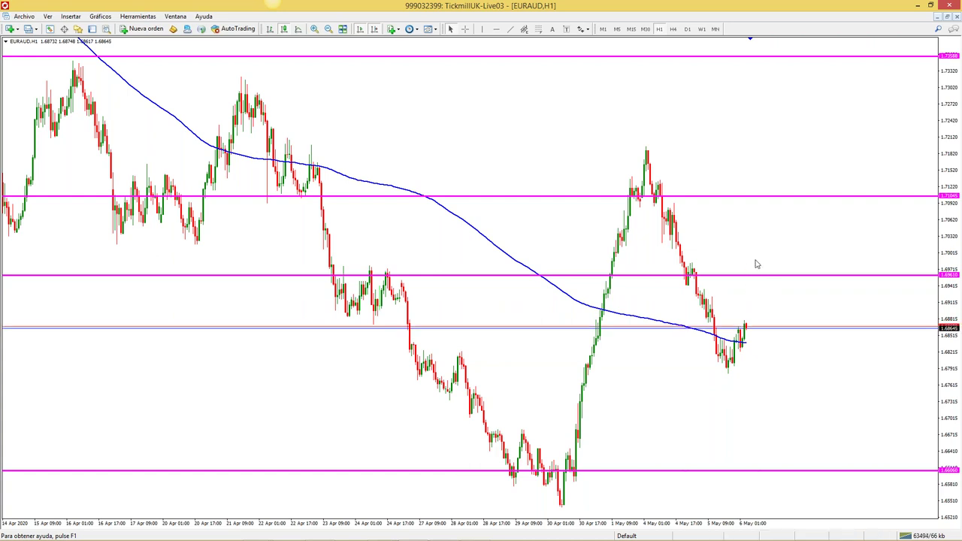
{"action": "left_click_drag", "start_coordinate": [672, 276], "coordinate": [671, 371]}
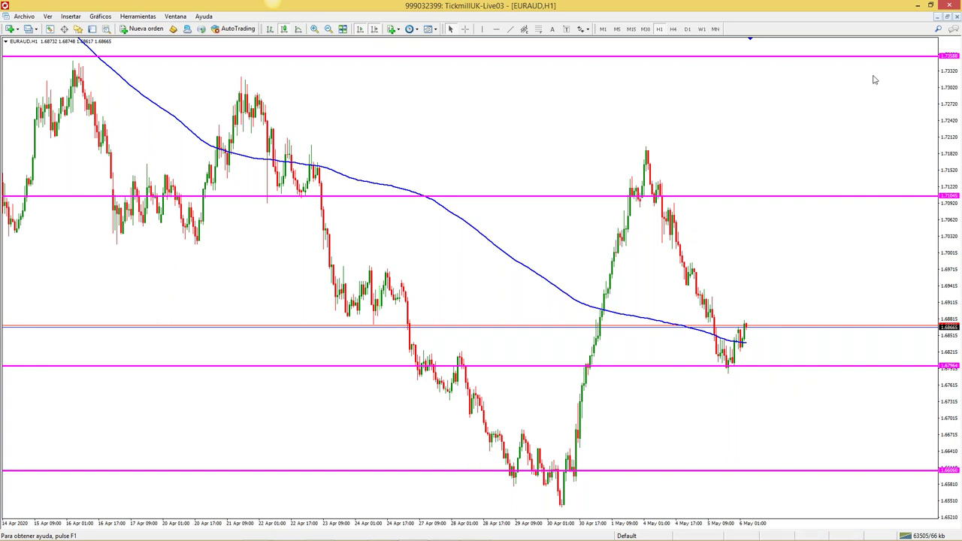
{"action": "left_click", "coordinate": [946, 15]}
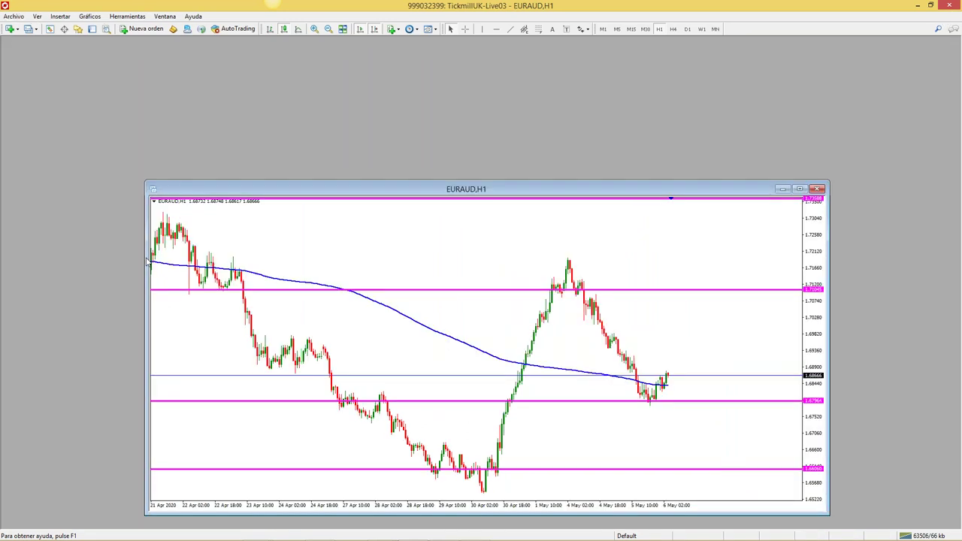
Bring up the AUDUSD charts in the 03 dolar australiano profile, and examine the week's releases in FXStreet's economic calendar in Chrome
{"action": "left_click", "coordinate": [664, 535]}
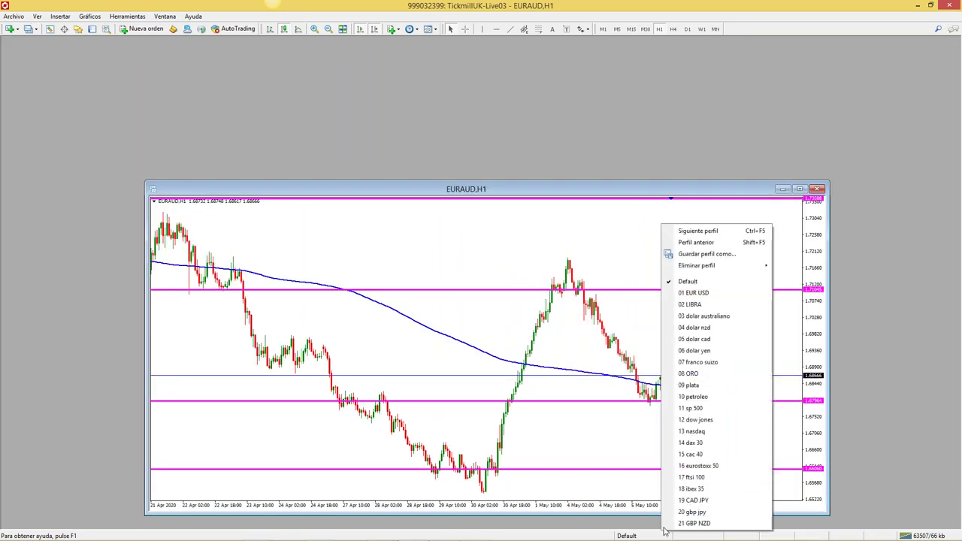
{"action": "left_click", "coordinate": [725, 316]}
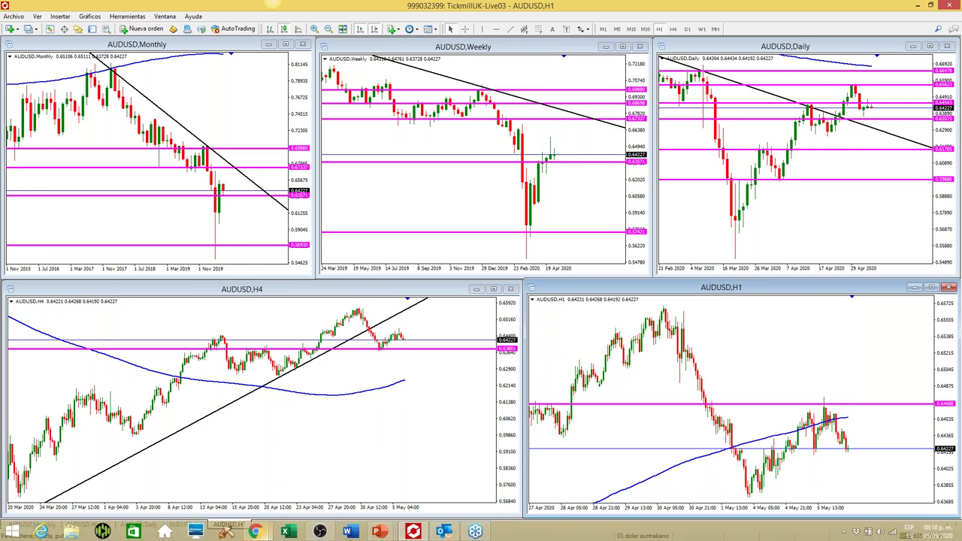
{"action": "mouse_move", "coordinate": [255, 531]}
{"action": "left_click", "coordinate": [263, 491]}
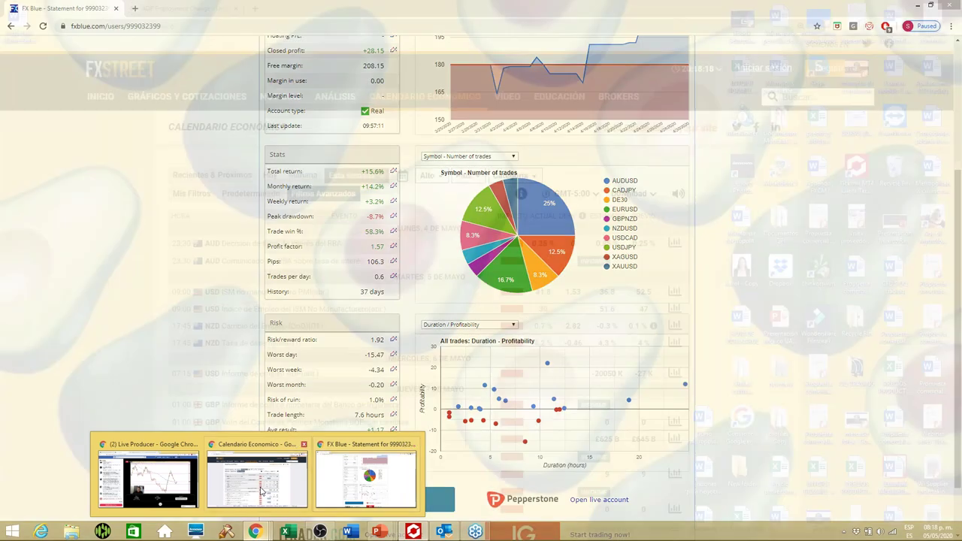
{"action": "scroll", "coordinate": [444, 301], "scroll_direction": "down", "scroll_amount": 3}
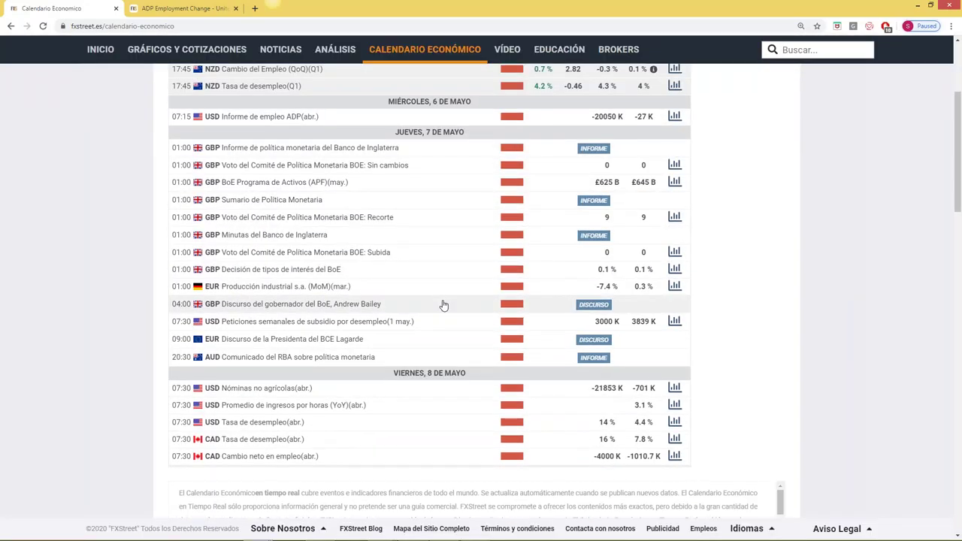
{"action": "scroll", "coordinate": [443, 304], "scroll_direction": "up", "scroll_amount": 1}
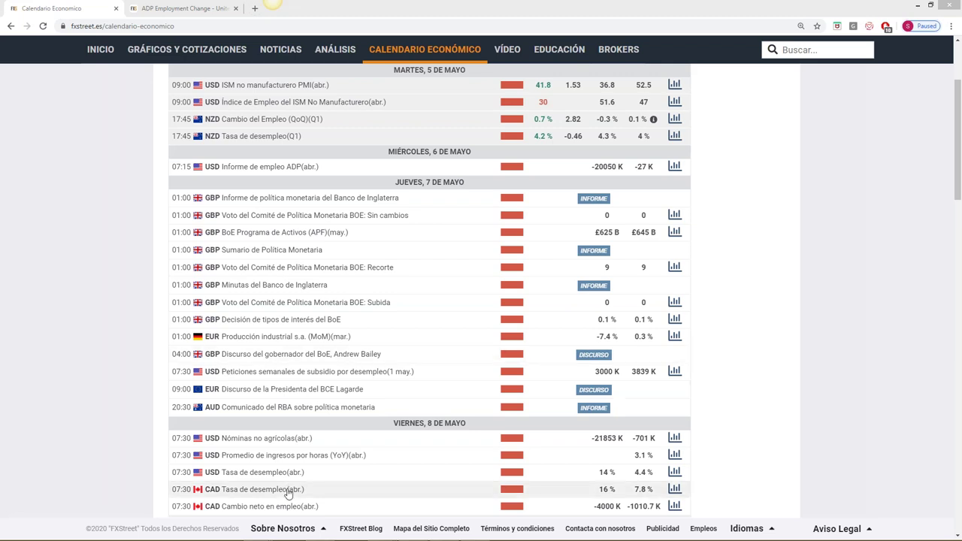
Return to MetaTrader, load the 19 CAD JPY profile and review the enlarged CADJPY chart on the H1 and M30 timeframes
{"action": "mouse_move", "coordinate": [361, 538]}
{"action": "left_click", "coordinate": [426, 530]}
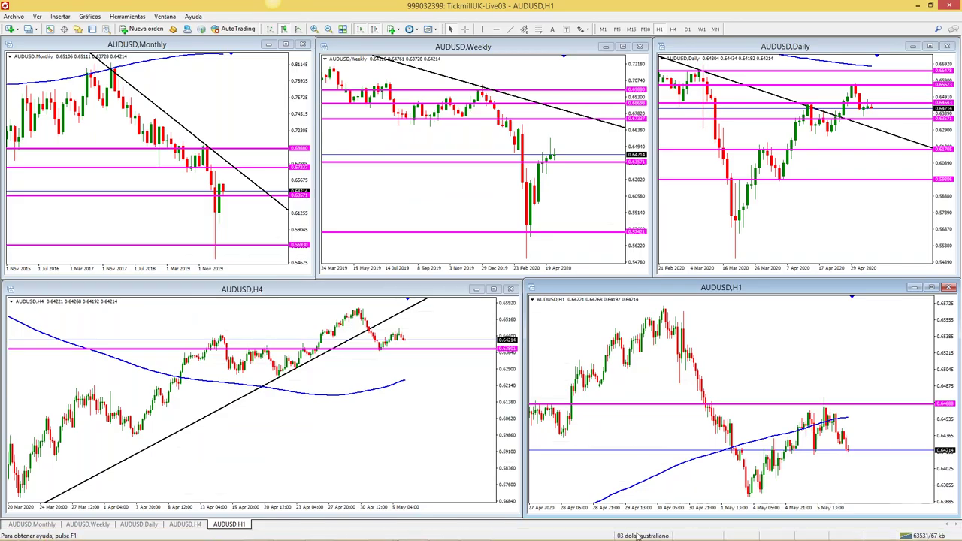
{"action": "left_click", "coordinate": [642, 535]}
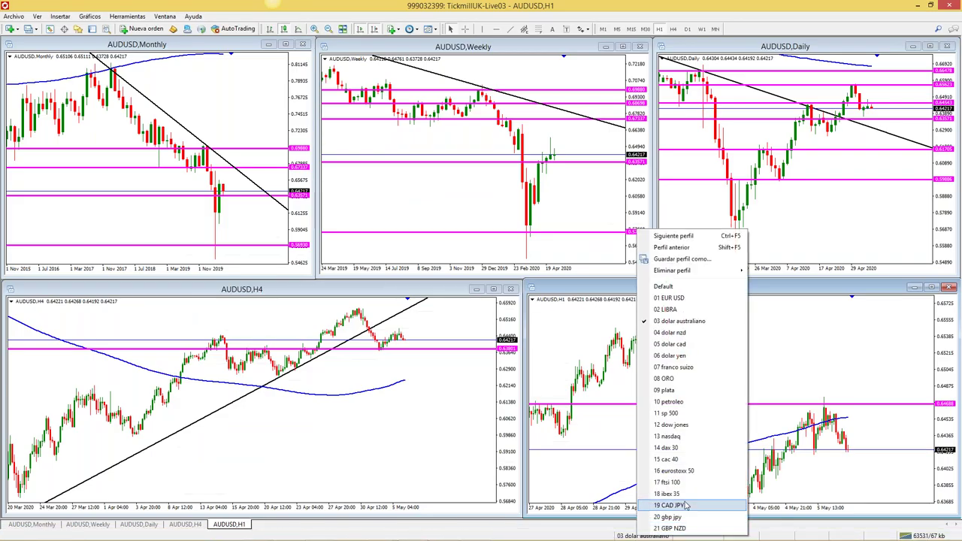
{"action": "left_click", "coordinate": [677, 505]}
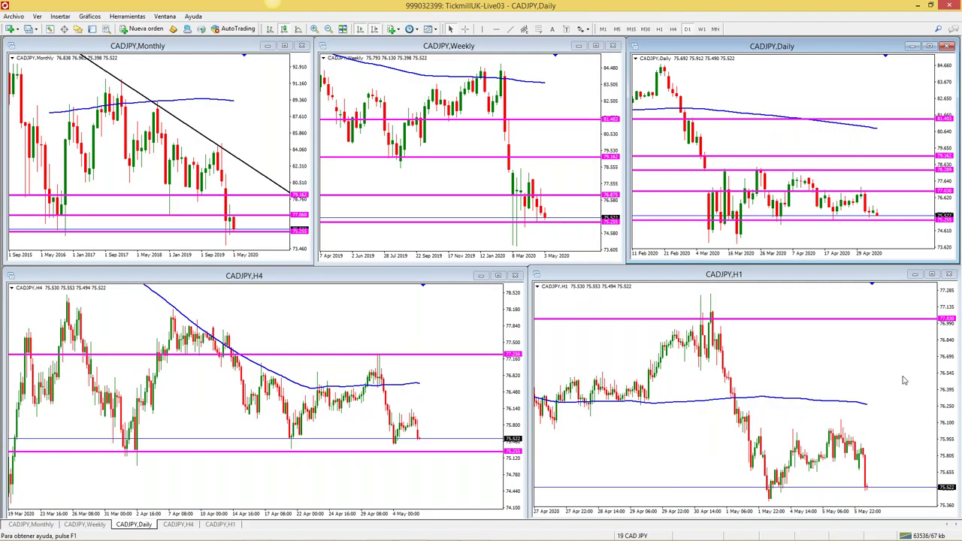
{"action": "left_click", "coordinate": [931, 276]}
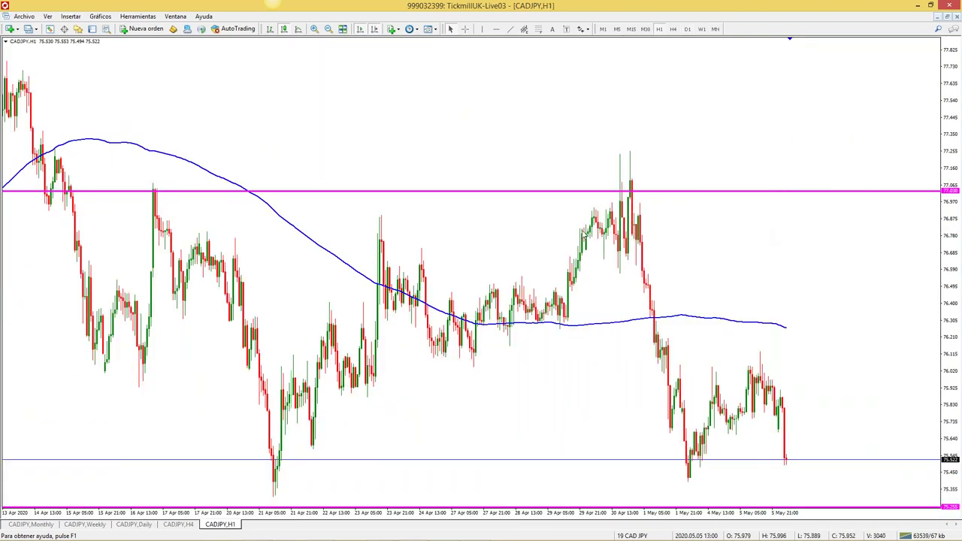
{"action": "left_click", "coordinate": [645, 30]}
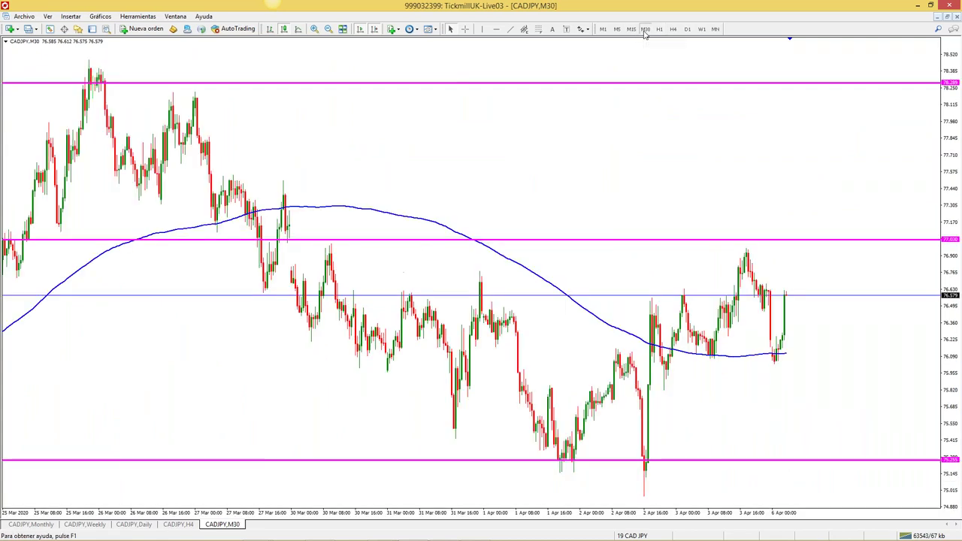
{"action": "left_click", "coordinate": [659, 29]}
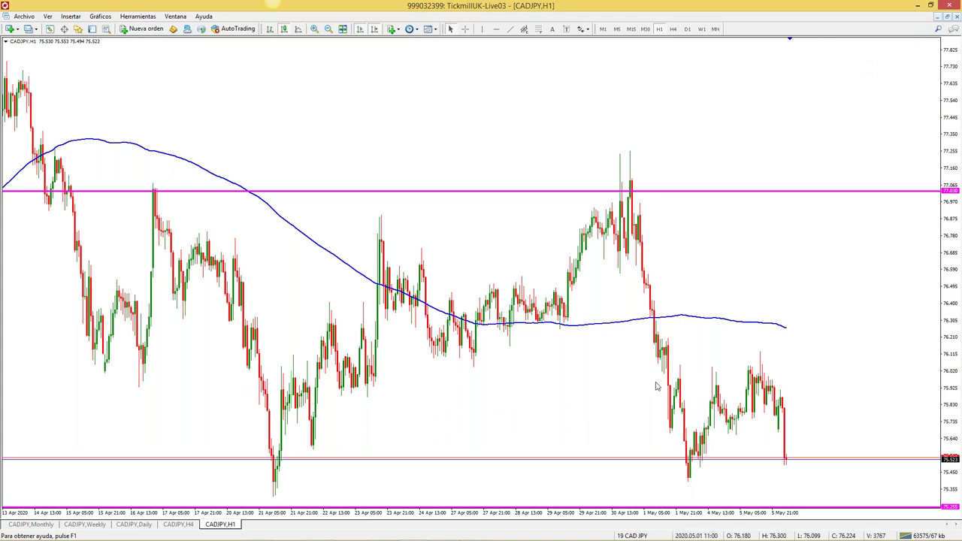
{"action": "left_click", "coordinate": [949, 17]}
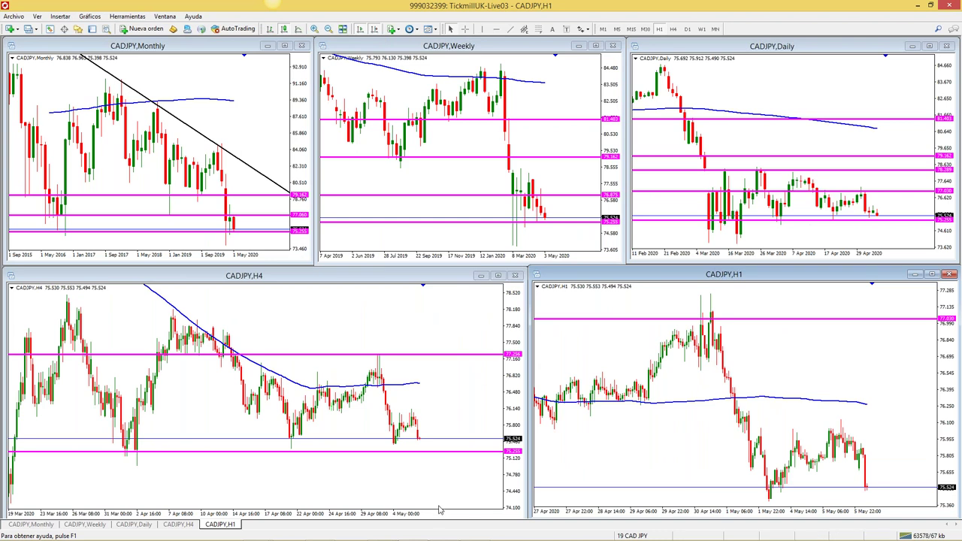
Review the enlarged CADJPY Daily chart, and bring up the EURUSD charts in the 01 EUR USD profile
{"action": "left_click", "coordinate": [930, 46]}
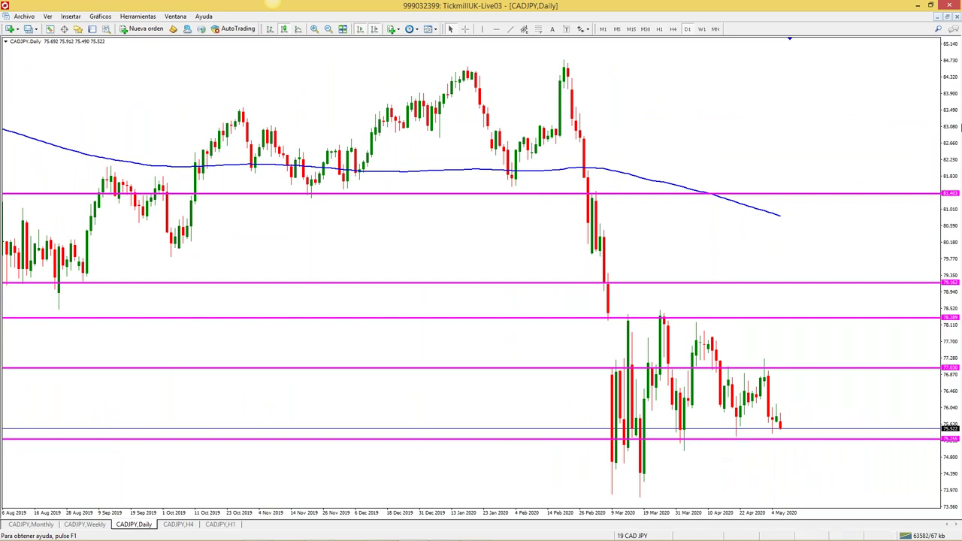
{"action": "left_click", "coordinate": [950, 23]}
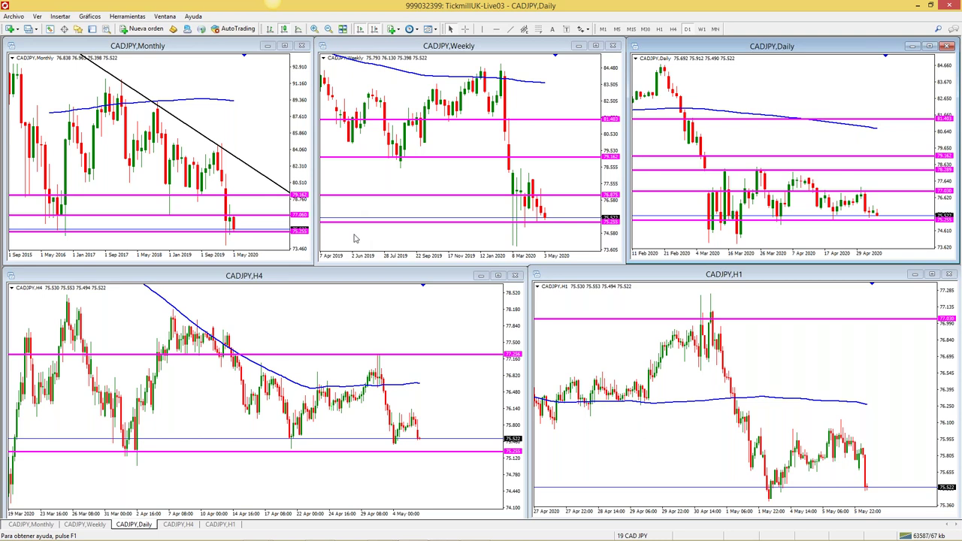
{"action": "left_click", "coordinate": [643, 525]}
{"action": "left_click", "coordinate": [688, 299]}
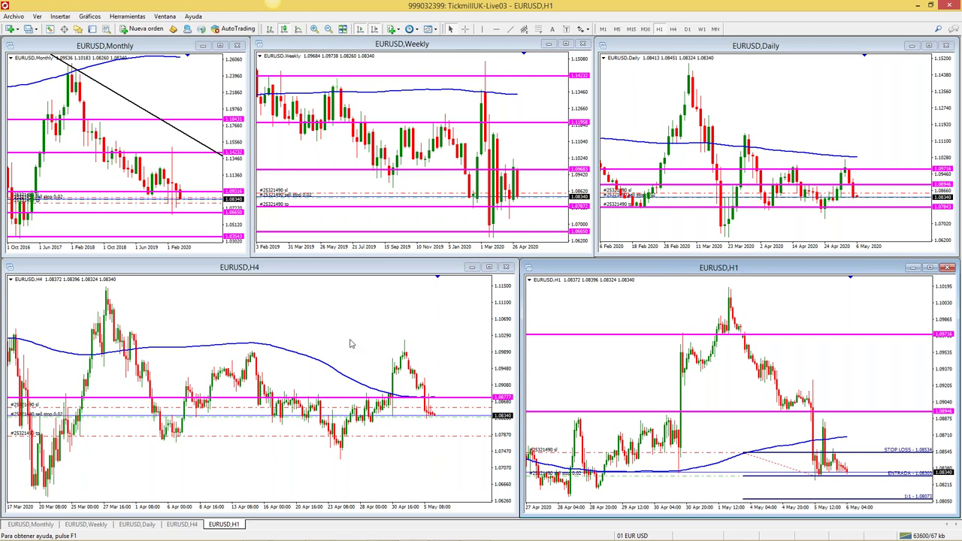
Load the Default profile and replace its EURAUD chart with EURNOK from the market watch symbols
{"action": "left_click", "coordinate": [655, 531]}
{"action": "left_click", "coordinate": [686, 288]}
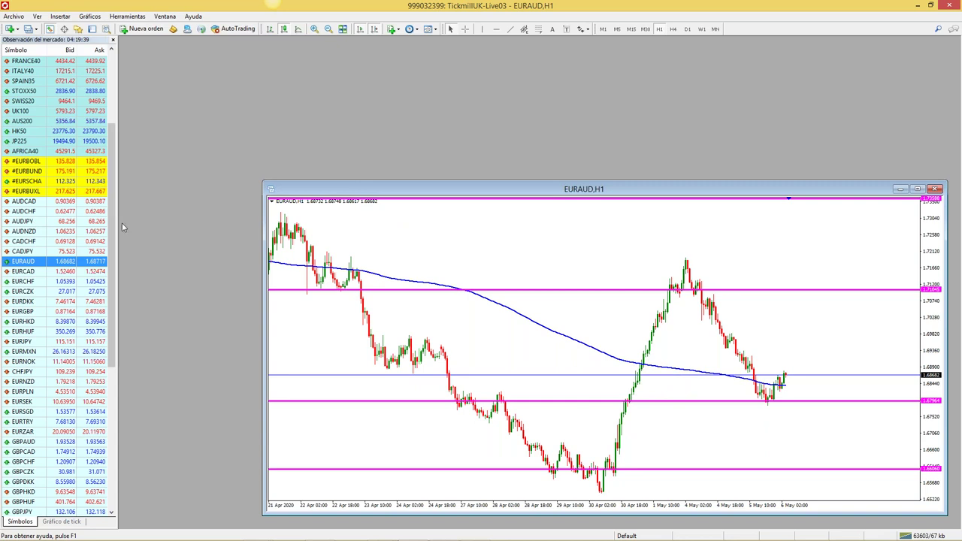
{"action": "left_click", "coordinate": [107, 231]}
{"action": "scroll", "coordinate": [40, 339], "scroll_direction": "down", "scroll_amount": 3}
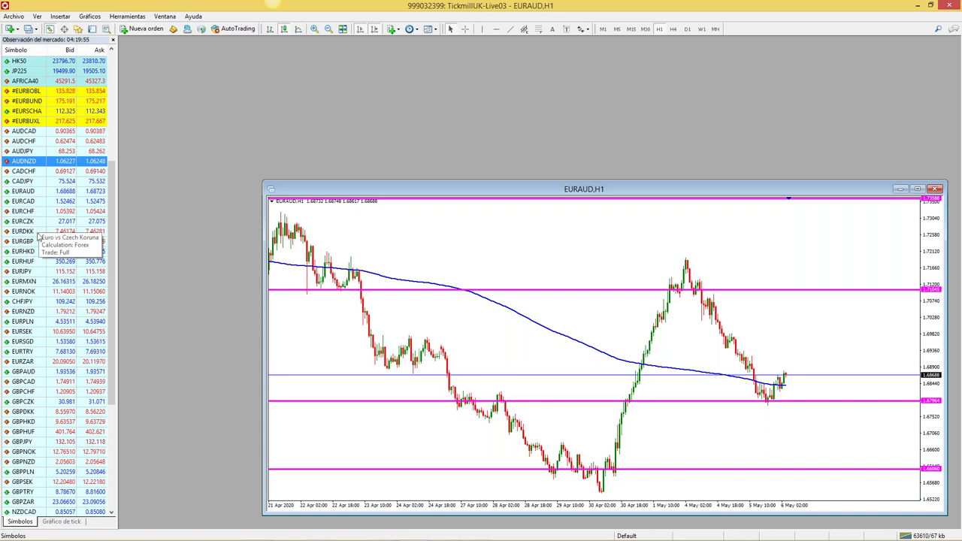
{"action": "left_click", "coordinate": [39, 295]}
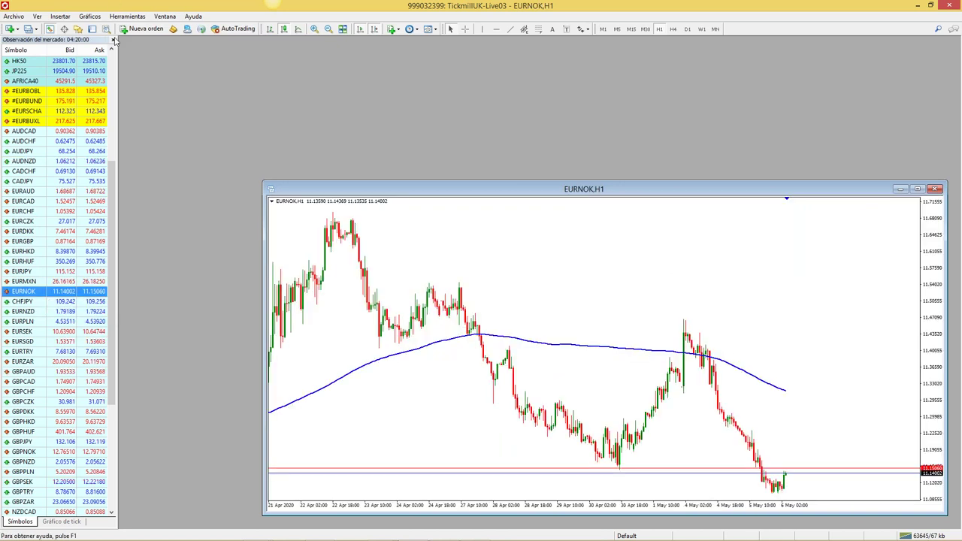
{"action": "left_click", "coordinate": [114, 39]}
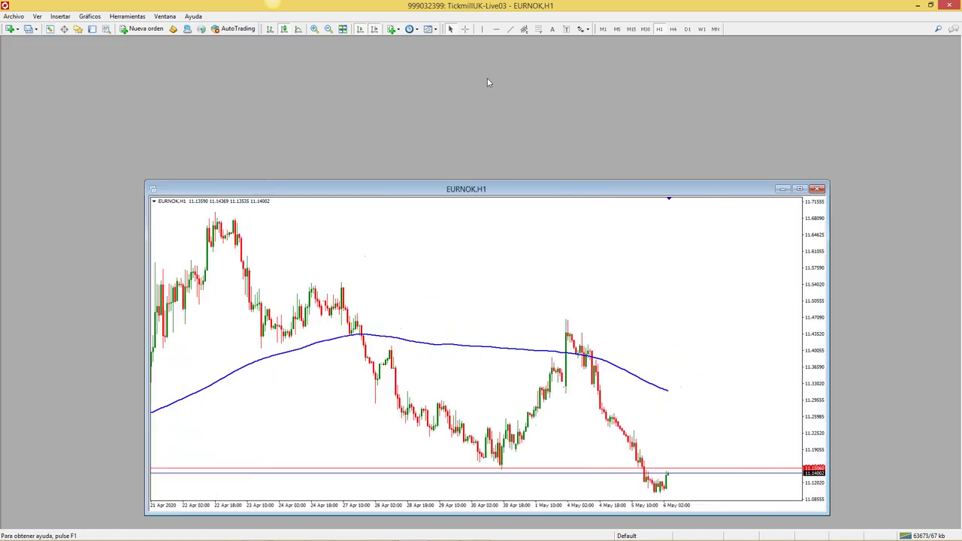
Enlarge the EURNOK chart and review it on the Daily, Weekly and H4 timeframes
{"action": "left_click", "coordinate": [799, 189]}
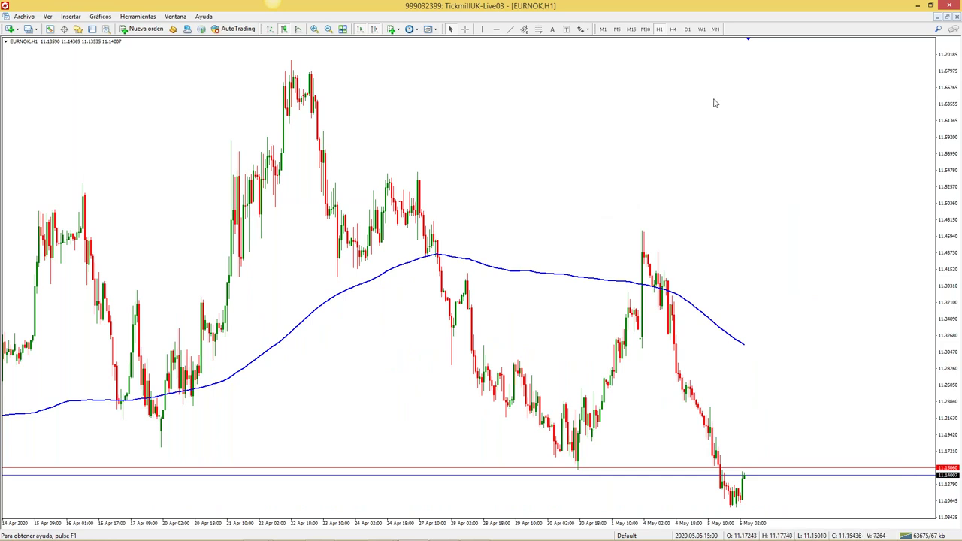
{"action": "left_click", "coordinate": [687, 29]}
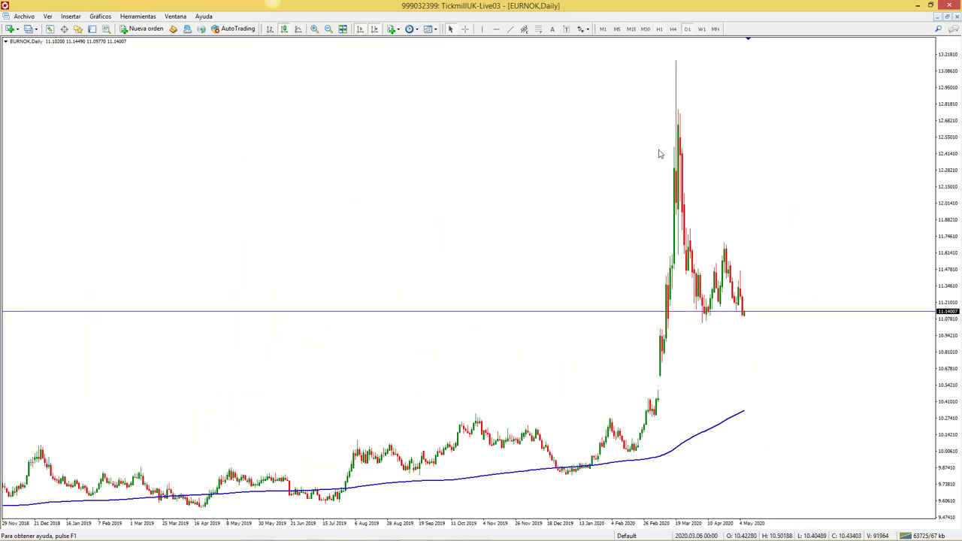
{"action": "left_click", "coordinate": [700, 29]}
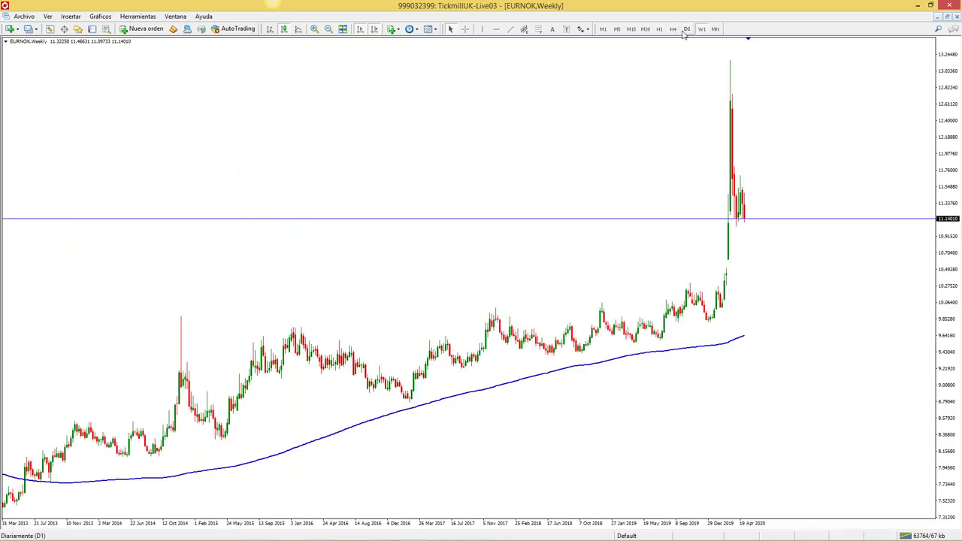
{"action": "left_click", "coordinate": [686, 30]}
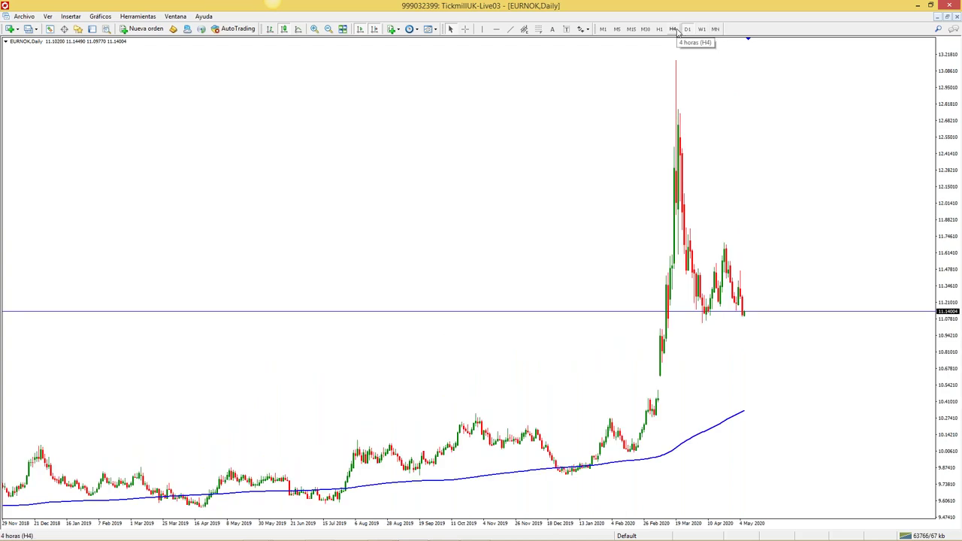
{"action": "left_click", "coordinate": [676, 31]}
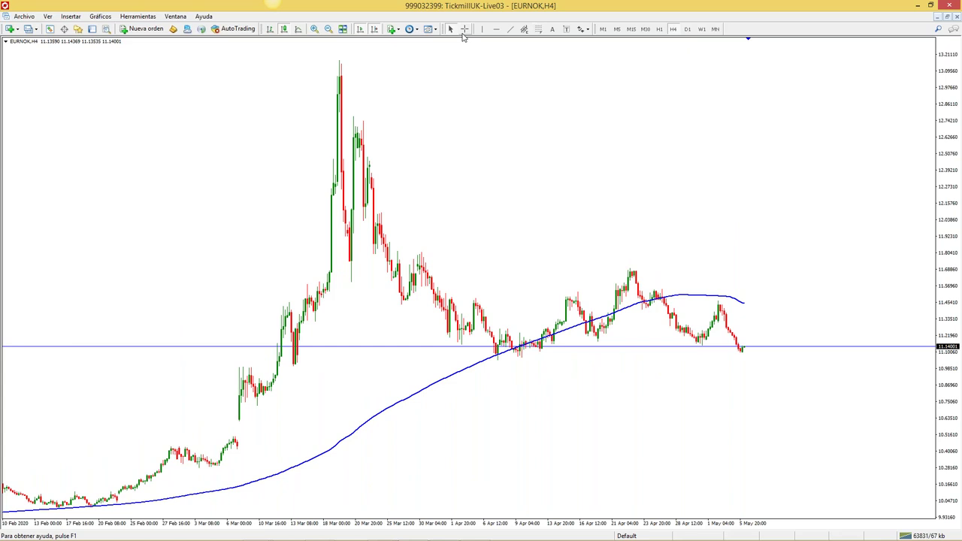
Draw a horizontal line near EURNOK's recent lows at about 11.110 and examine the level on the H1 timeframe
{"action": "left_click", "coordinate": [496, 29]}
{"action": "left_click", "coordinate": [371, 349]}
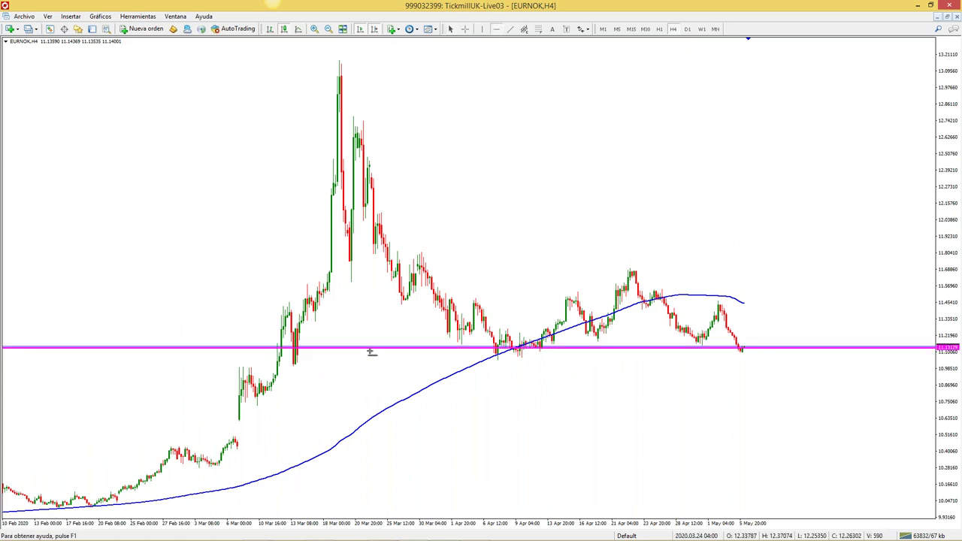
{"action": "left_click", "coordinate": [659, 29]}
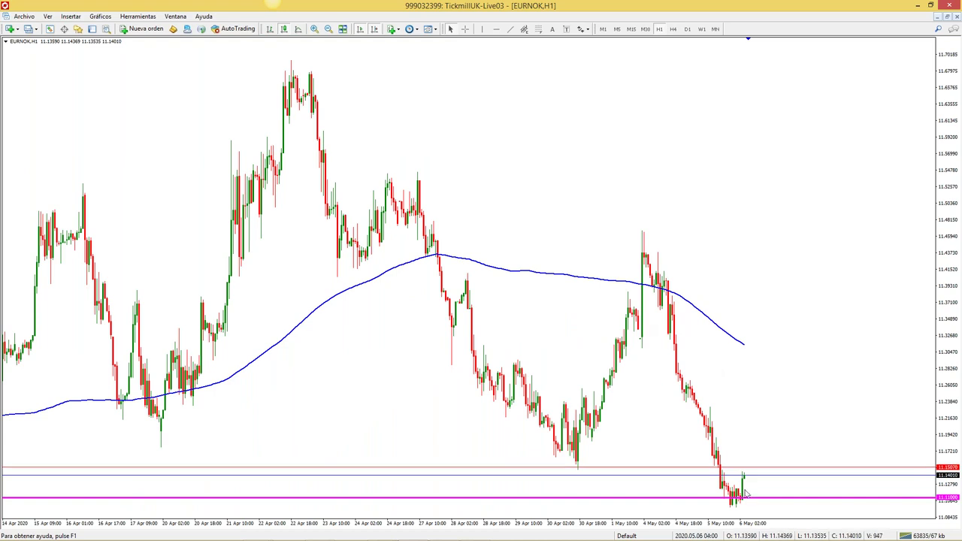
{"action": "mouse_move", "coordinate": [746, 480]}
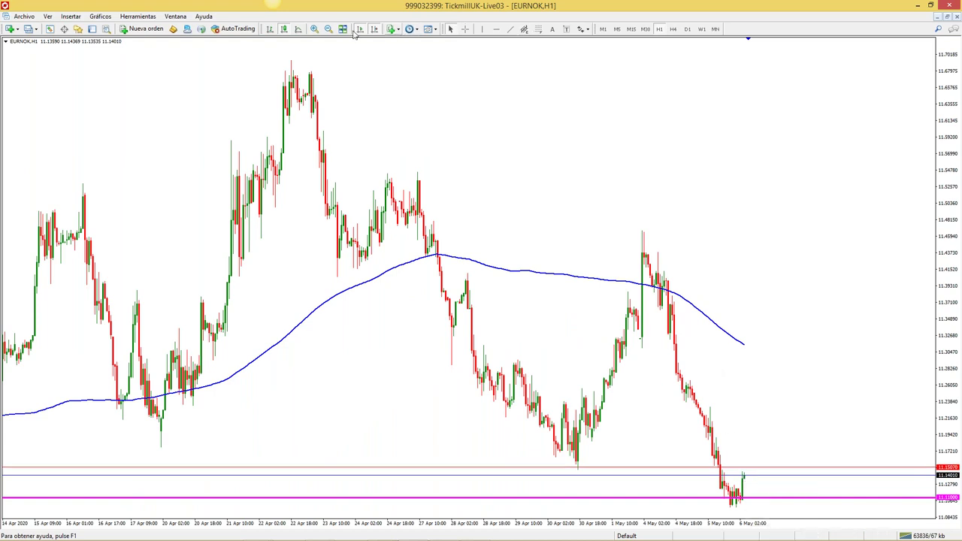
{"action": "left_click", "coordinate": [316, 30]}
{"action": "left_click", "coordinate": [318, 32]}
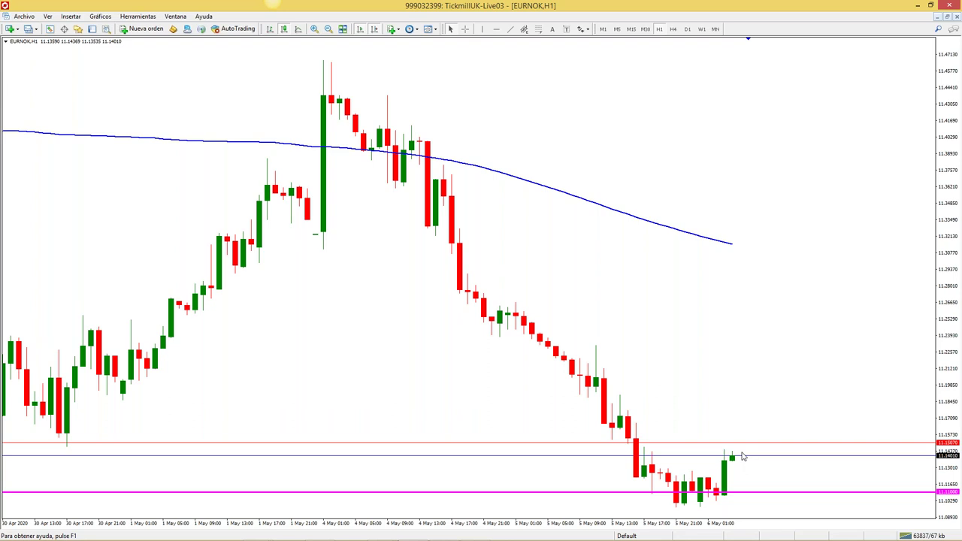
Look through the currency, index and commodity symbols in the market watch list alongside the EURNOK H1 chart
{"action": "left_click", "coordinate": [328, 28]}
{"action": "left_click", "coordinate": [328, 29]}
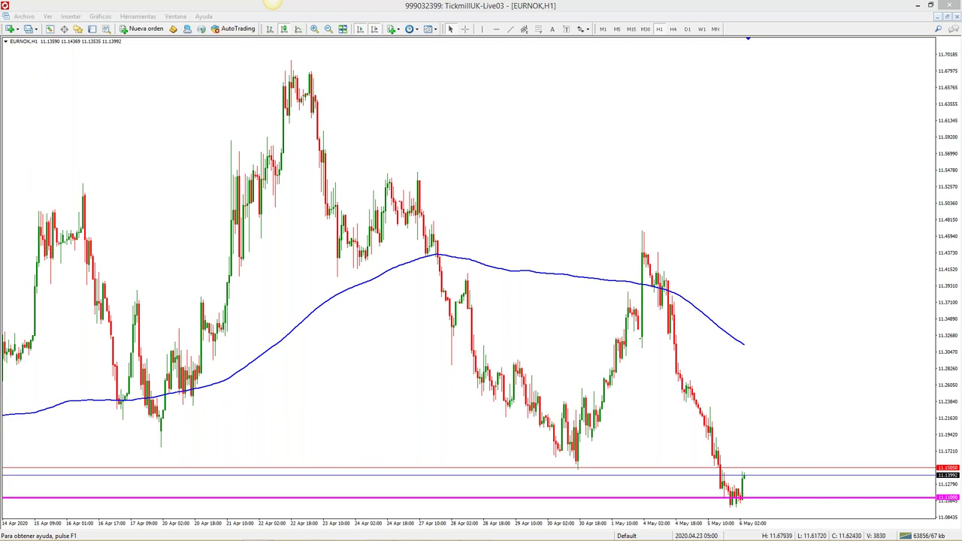
{"action": "left_click", "coordinate": [315, 230]}
{"action": "key", "text": "ctrl+m"}
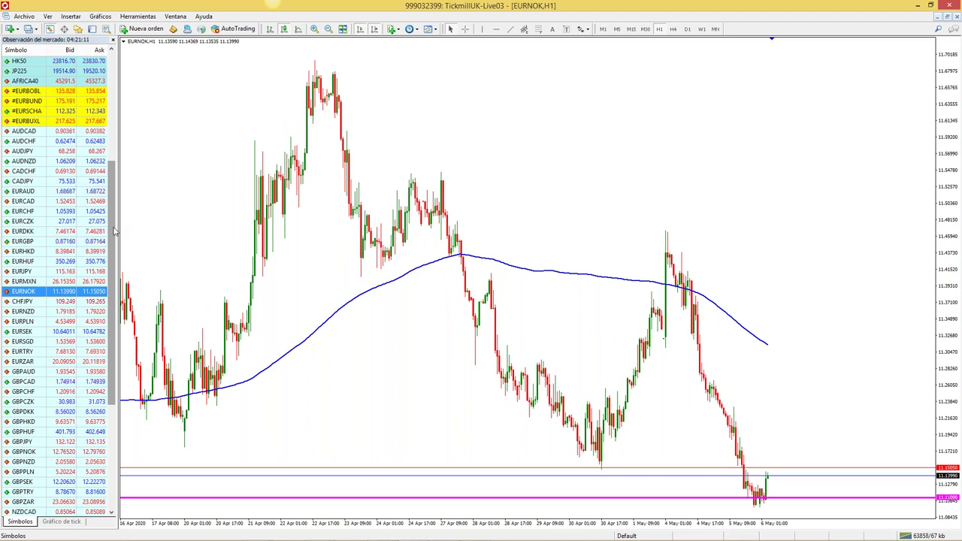
{"action": "scroll", "coordinate": [111, 299], "scroll_direction": "down", "scroll_amount": 3}
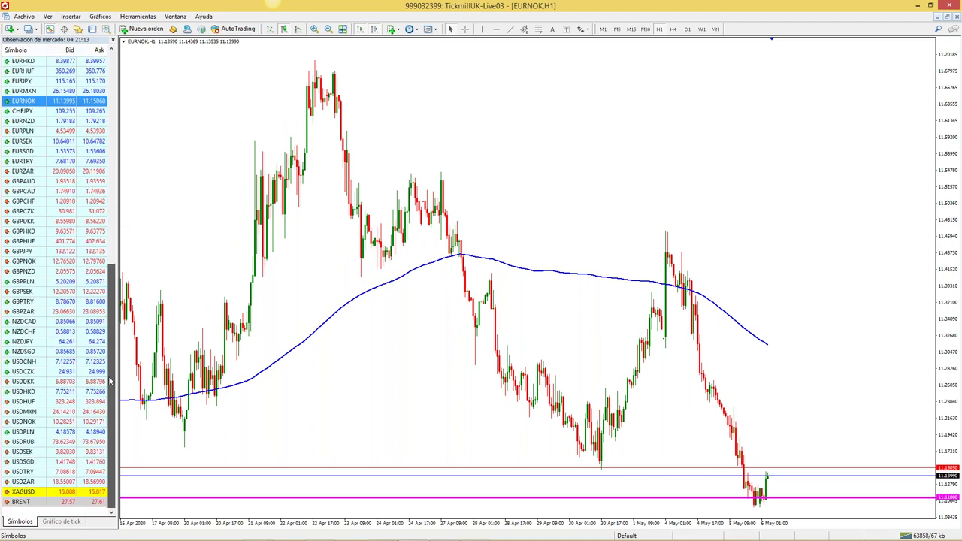
{"action": "scroll", "coordinate": [54, 354], "scroll_direction": "up", "scroll_amount": 12}
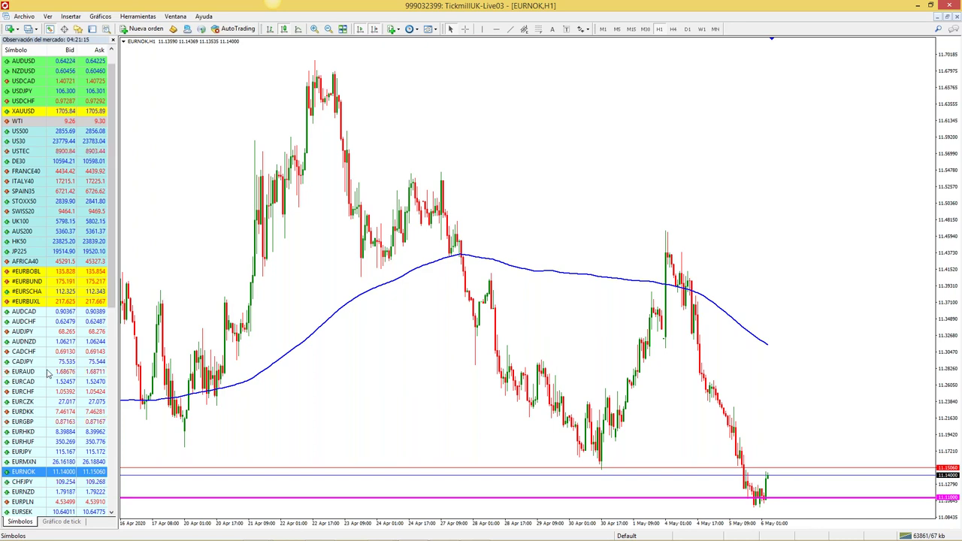
{"action": "scroll", "coordinate": [111, 251], "scroll_direction": "up", "scroll_amount": 1}
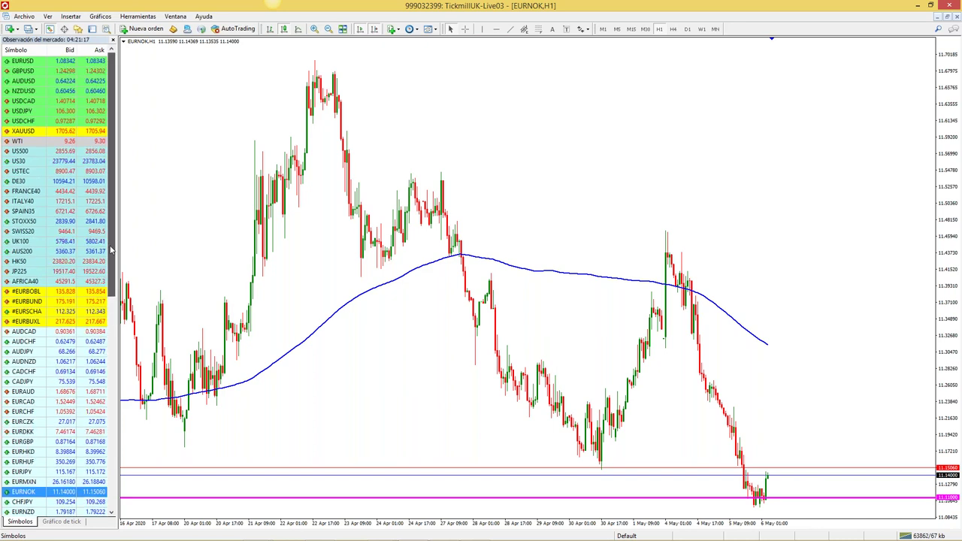
{"action": "scroll", "coordinate": [113, 304], "scroll_direction": "down", "scroll_amount": 2}
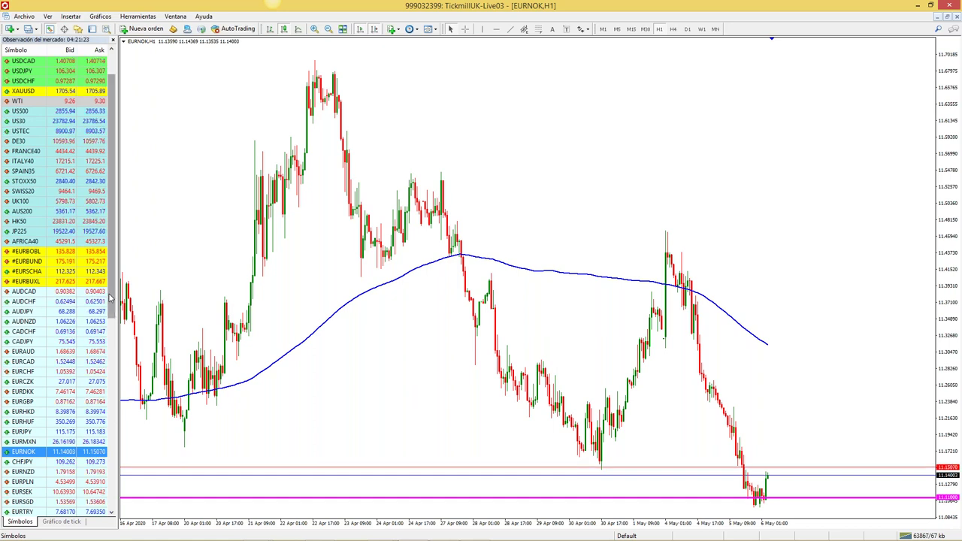
{"action": "left_click_drag", "start_coordinate": [111, 301], "coordinate": [111, 282]}
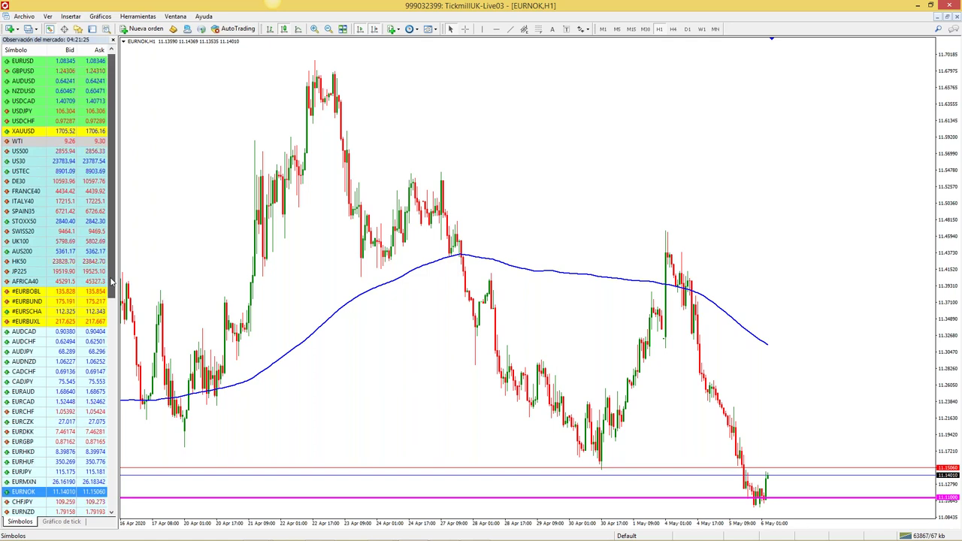
{"action": "mouse_move", "coordinate": [111, 281]}
{"action": "left_mouse_down"}
{"action": "mouse_move", "coordinate": [109, 510]}
{"action": "mouse_move", "coordinate": [110, 279]}
{"action": "left_mouse_up"}
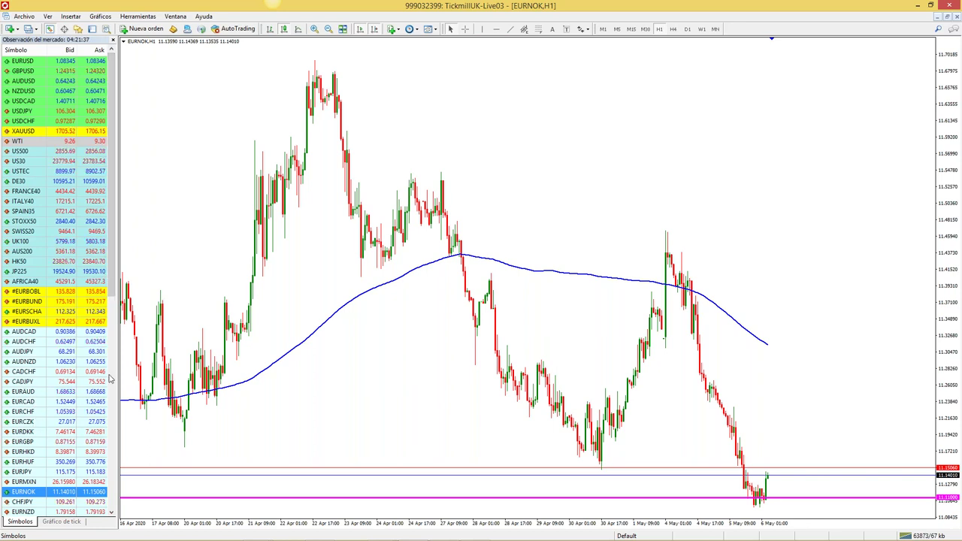
{"action": "left_click_drag", "start_coordinate": [111, 288], "coordinate": [111, 342]}
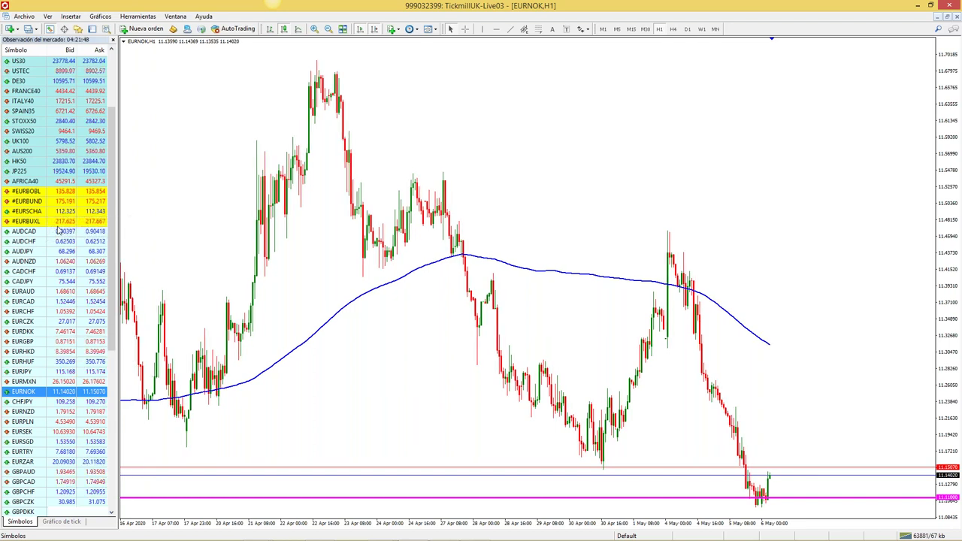
{"action": "left_click_drag", "start_coordinate": [108, 310], "coordinate": [109, 342]}
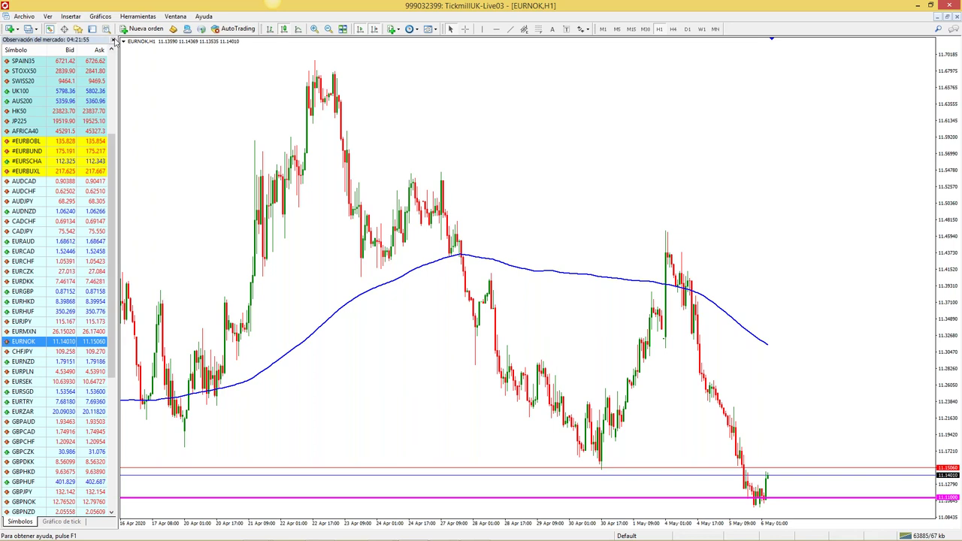
{"action": "left_click", "coordinate": [114, 42]}
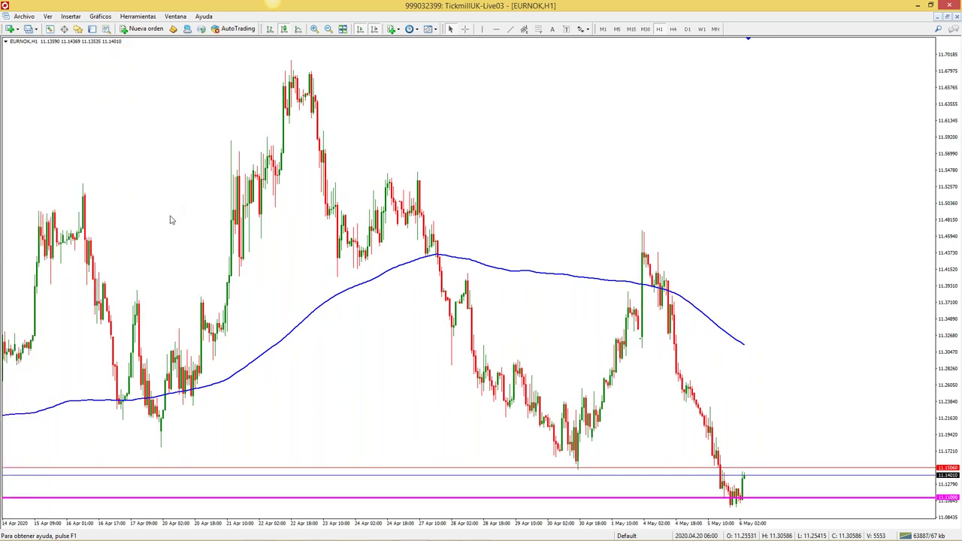
Replace the EURNOK chart with EURCAD from the market watch symbols and hide the symbol list
{"action": "key", "text": "ctrl+m"}
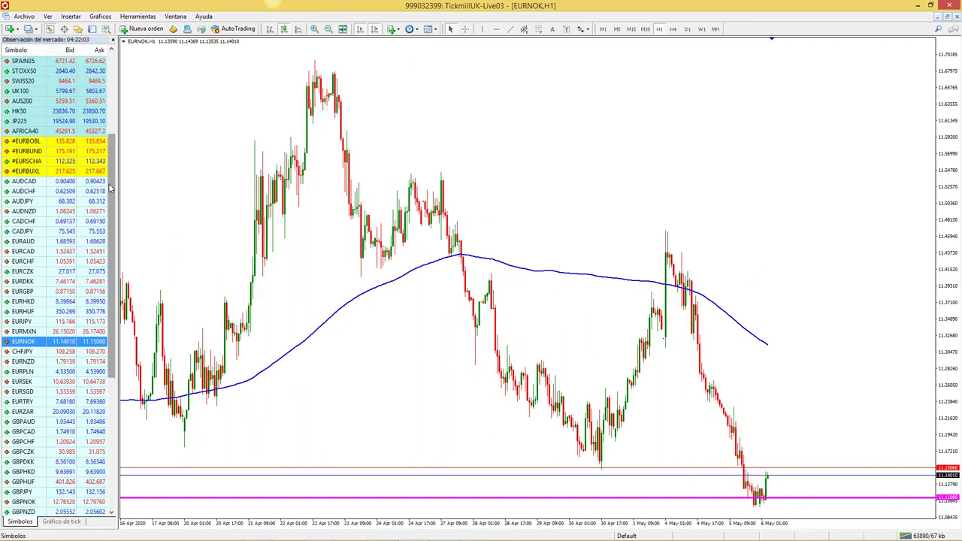
{"action": "scroll", "coordinate": [46, 291], "scroll_direction": "down", "scroll_amount": 1}
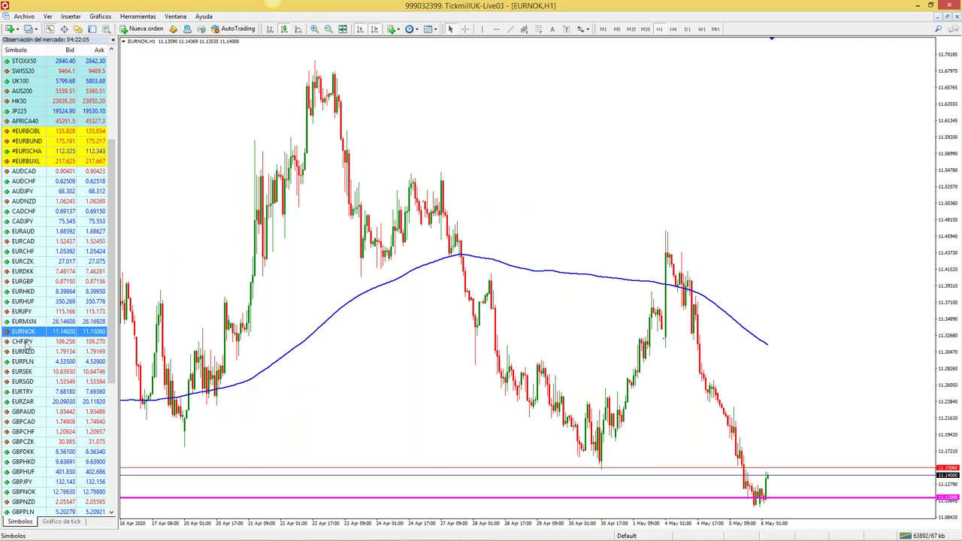
{"action": "key", "text": "Down"}
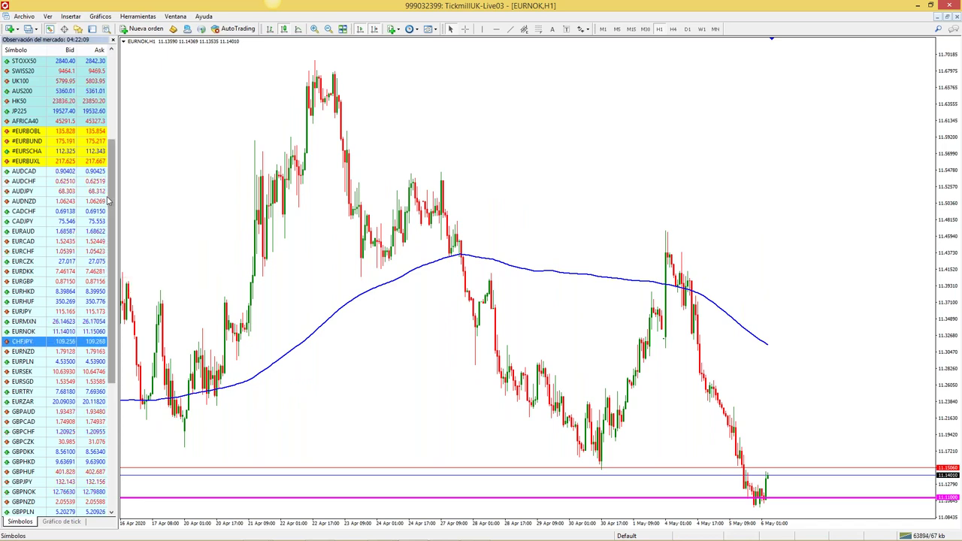
{"action": "scroll", "coordinate": [40, 185], "scroll_direction": "up", "scroll_amount": 5}
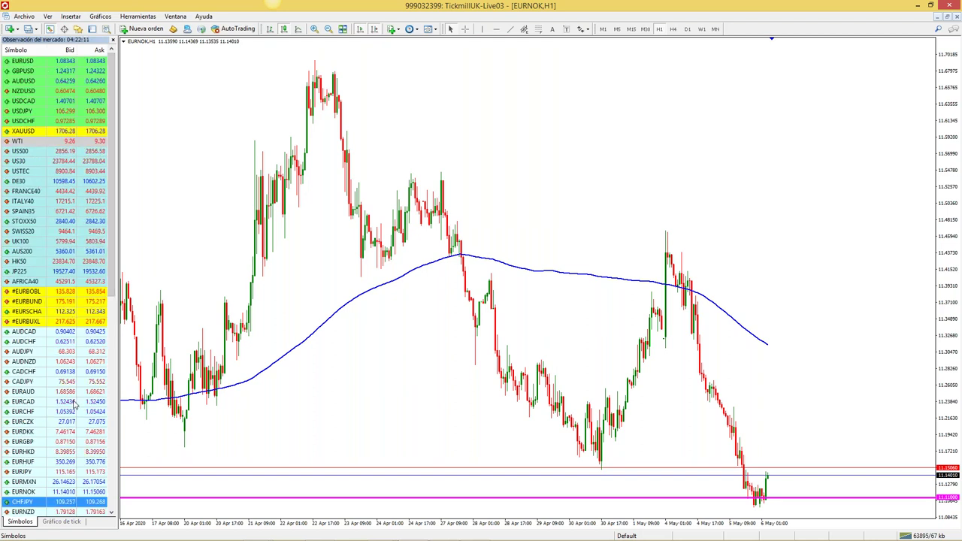
{"action": "left_click", "coordinate": [23, 402]}
{"action": "left_click_drag", "start_coordinate": [23, 402], "coordinate": [338, 263]}
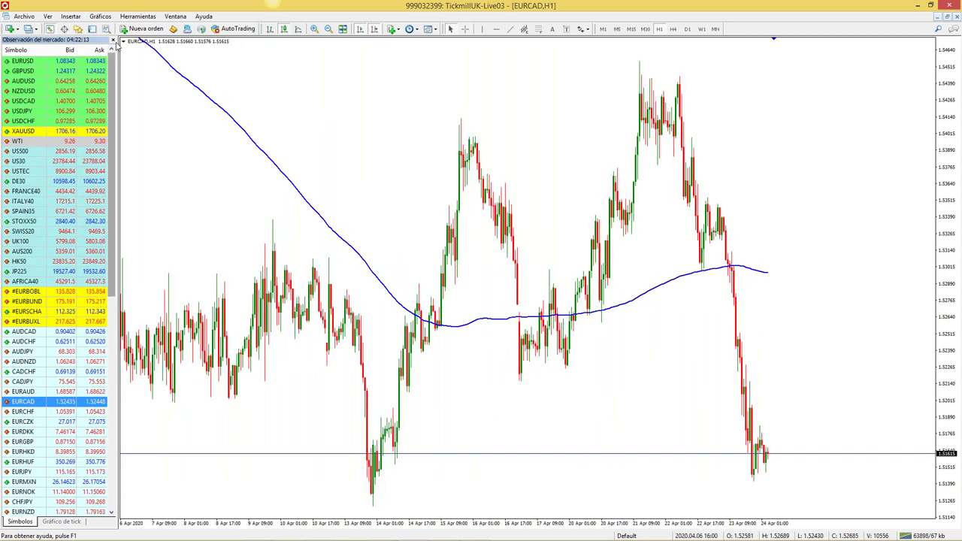
{"action": "left_click", "coordinate": [112, 39]}
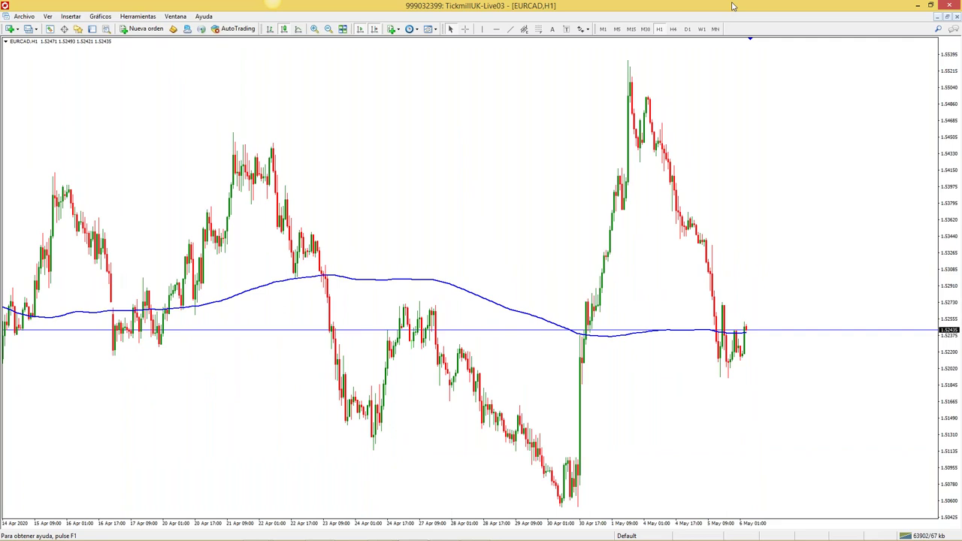
Review the EURCAD chart on the Daily, H4 and H1 timeframes, ending on Daily
{"action": "left_click", "coordinate": [688, 29]}
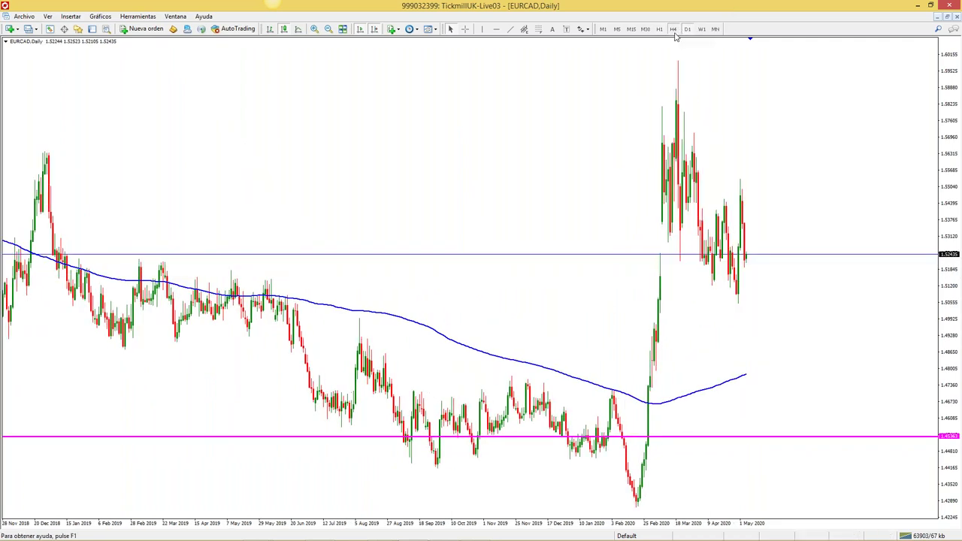
{"action": "left_click", "coordinate": [673, 29]}
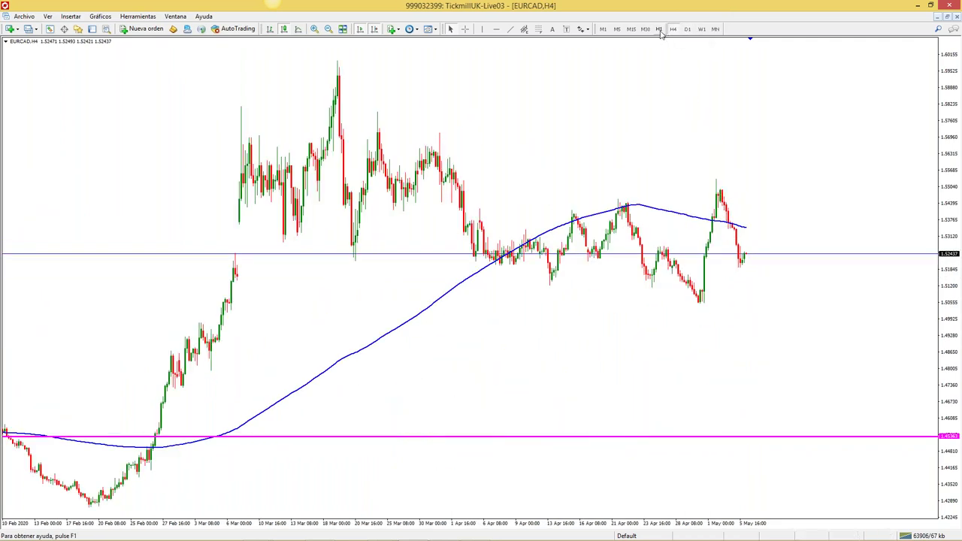
{"action": "left_click", "coordinate": [659, 29]}
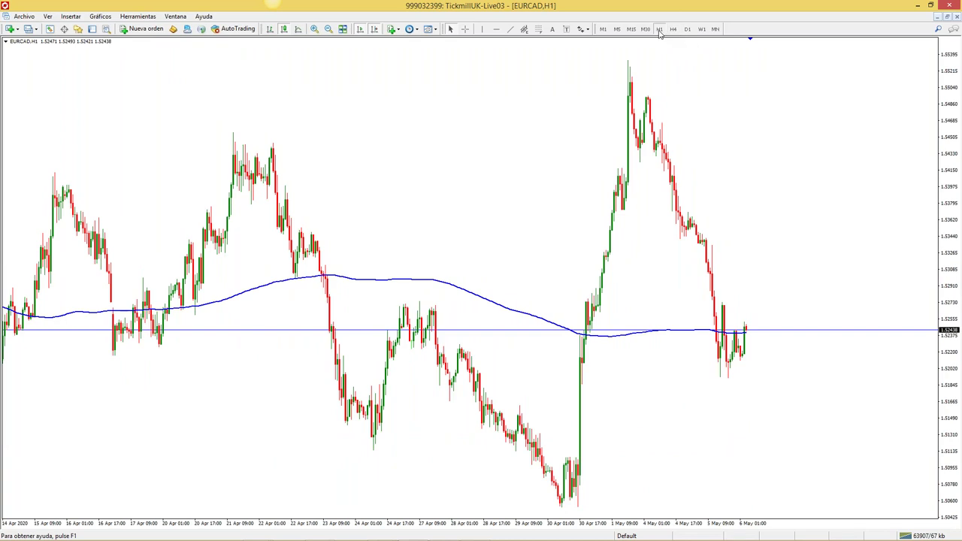
{"action": "left_click", "coordinate": [687, 29]}
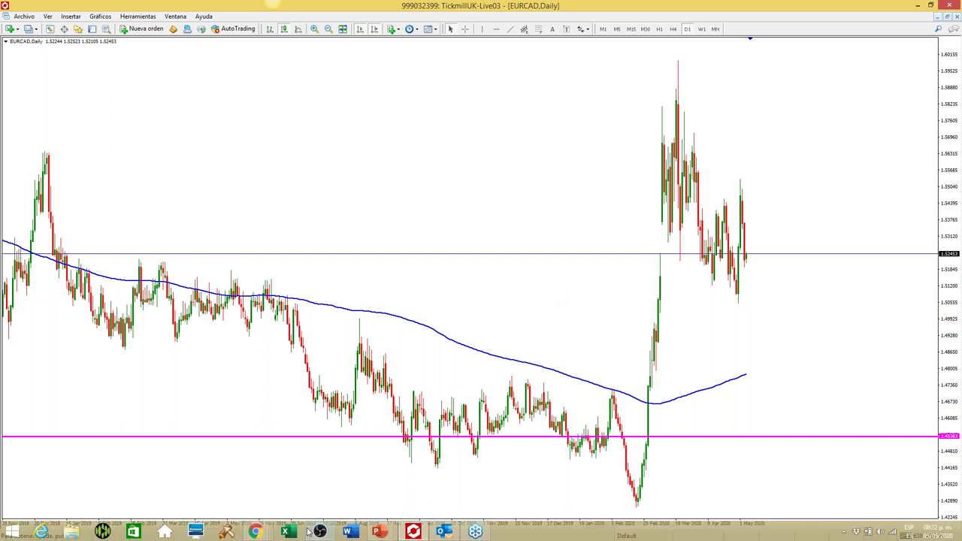
Switch to the FXStreet economic calendar in Chrome and examine the May 6 to 8 releases, including the ADP employment report
{"action": "mouse_move", "coordinate": [260, 532]}
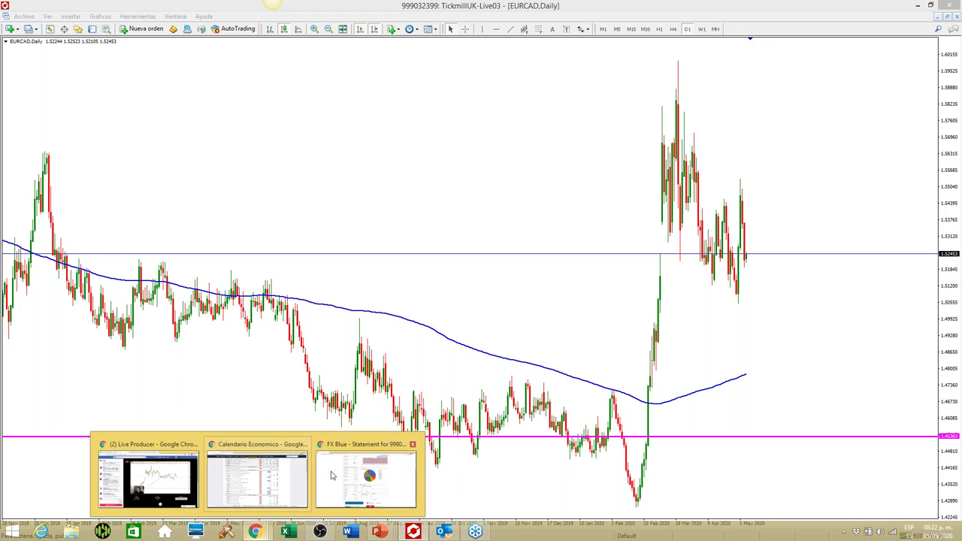
{"action": "left_click", "coordinate": [284, 480]}
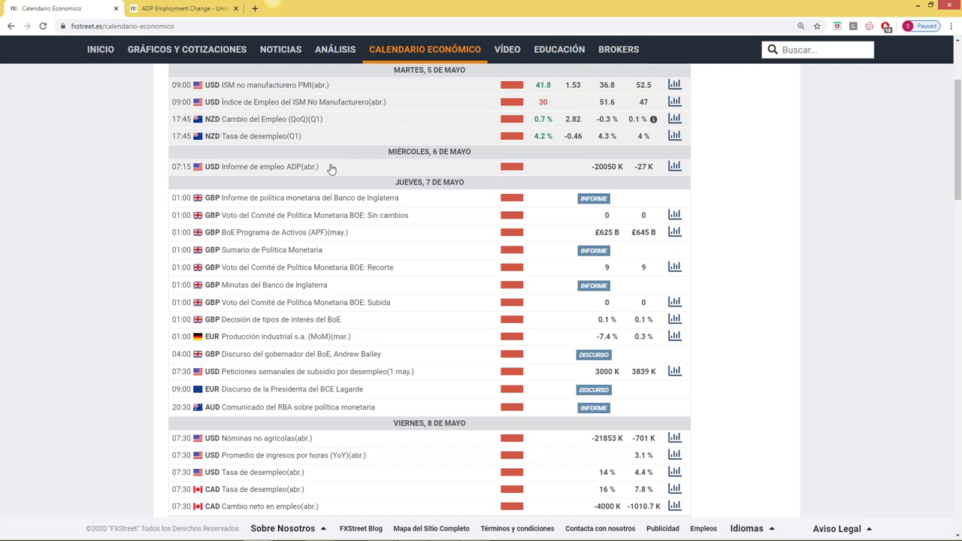
{"action": "scroll", "coordinate": [333, 168], "scroll_direction": "down", "scroll_amount": 2}
{"action": "scroll", "coordinate": [598, 218], "scroll_direction": "up", "scroll_amount": 1}
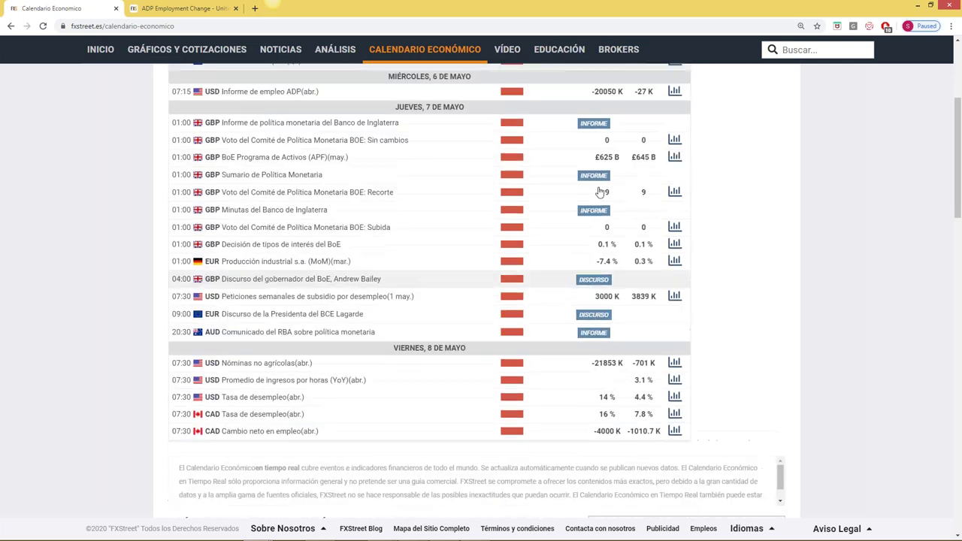
{"action": "scroll", "coordinate": [601, 193], "scroll_direction": "up", "scroll_amount": 1}
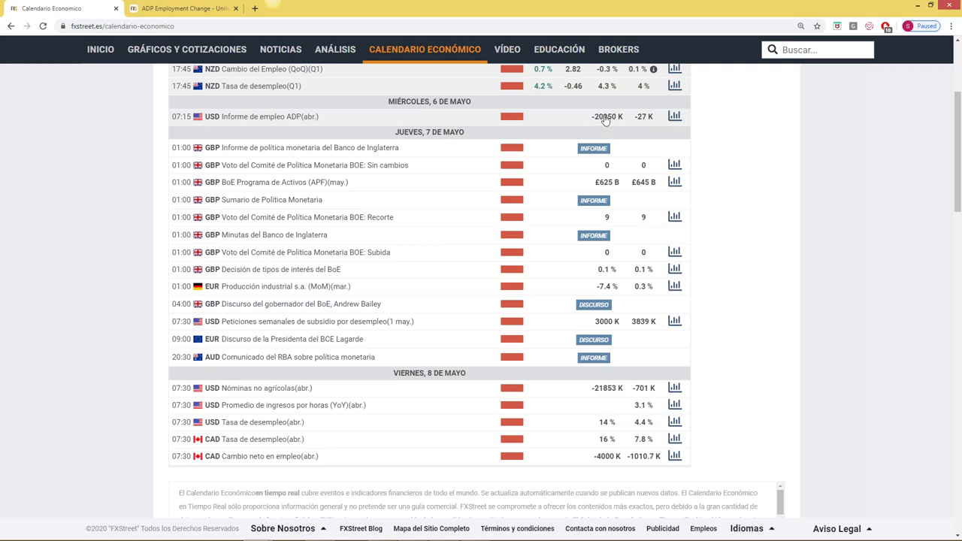
{"action": "scroll", "coordinate": [606, 121], "scroll_direction": "up", "scroll_amount": 1}
{"action": "scroll", "coordinate": [606, 122], "scroll_direction": "up", "scroll_amount": 1}
{"action": "scroll", "coordinate": [556, 275], "scroll_direction": "down", "scroll_amount": 1}
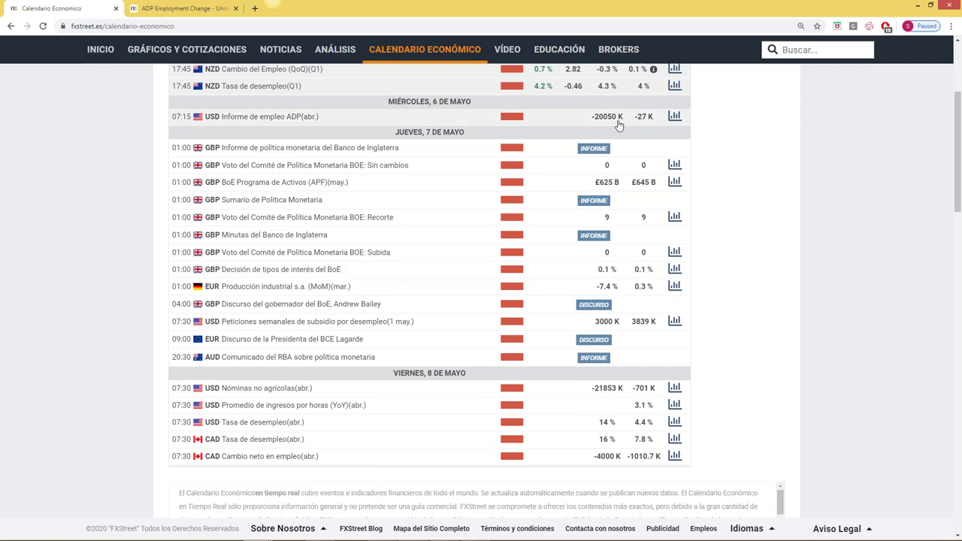